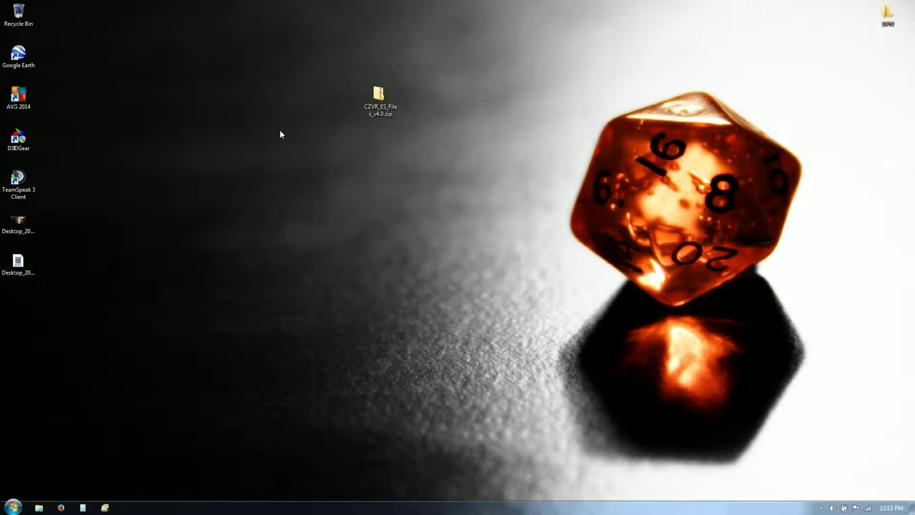
Drag the CZVR_ES_Files_v4.0.zip icon higher up on the desktop
drag(379, 98, 344, 59)
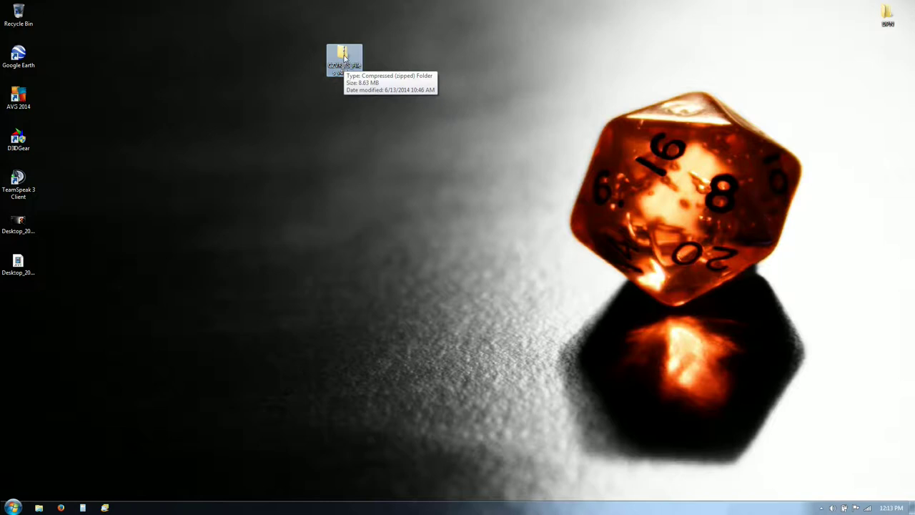
Extract all 236 items into a CZVR_ES_Files_v4.0 desktop folder, then close its window
right_click(344, 57)
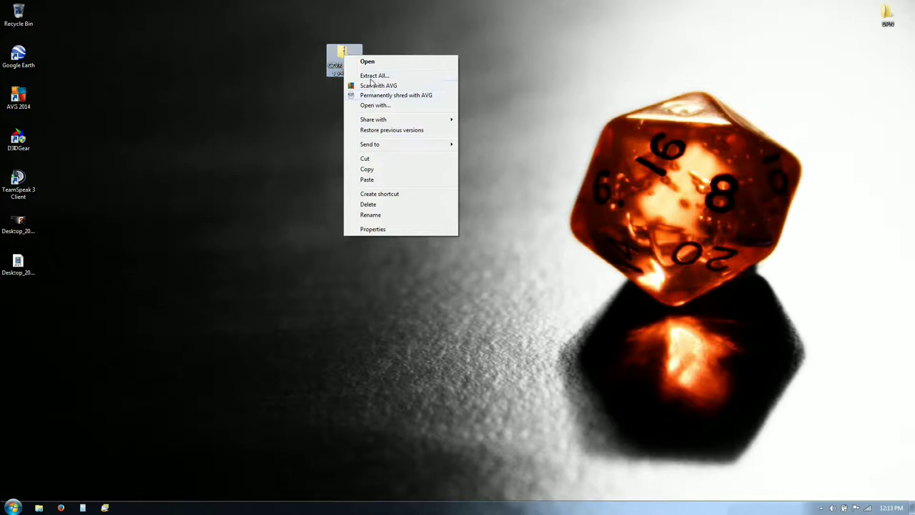
click(381, 76)
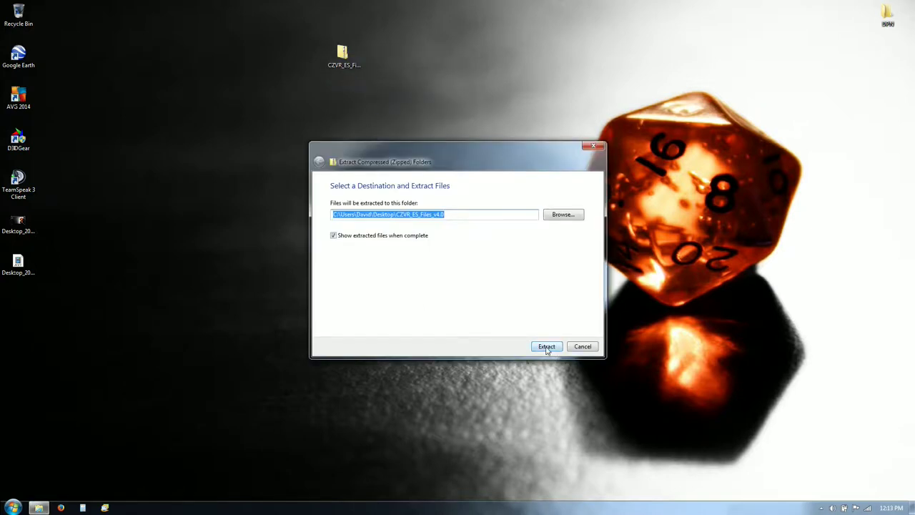
click(546, 348)
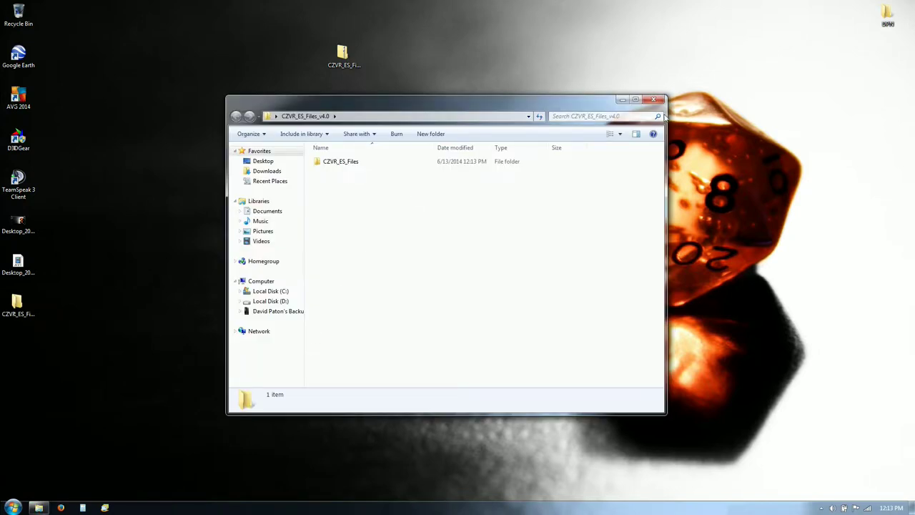
click(652, 100)
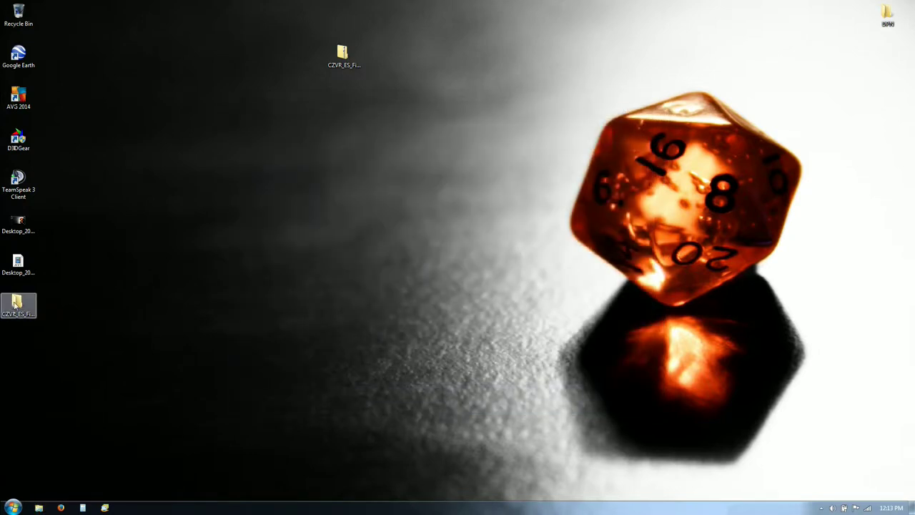
Place the extracted folder below the zip, open it, and copy CZVR_ES_Files
drag(16, 303, 341, 96)
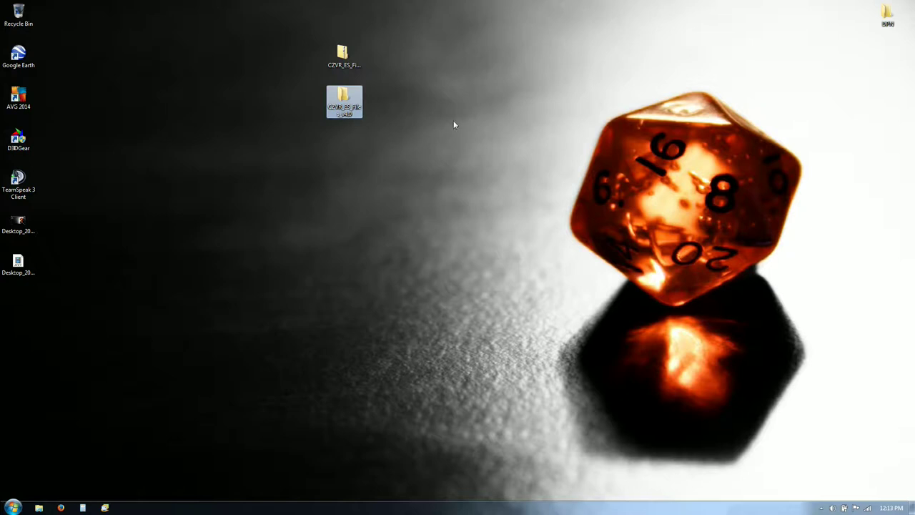
double_click(348, 103)
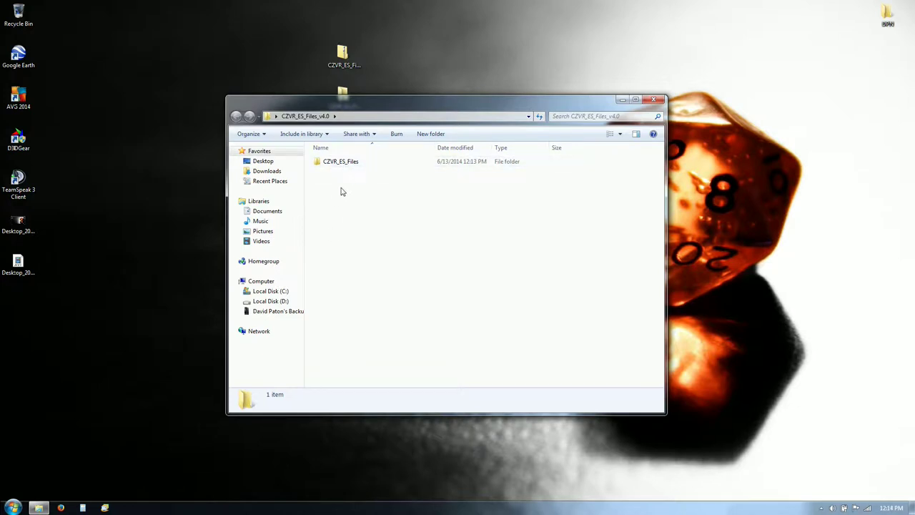
right_click(342, 163)
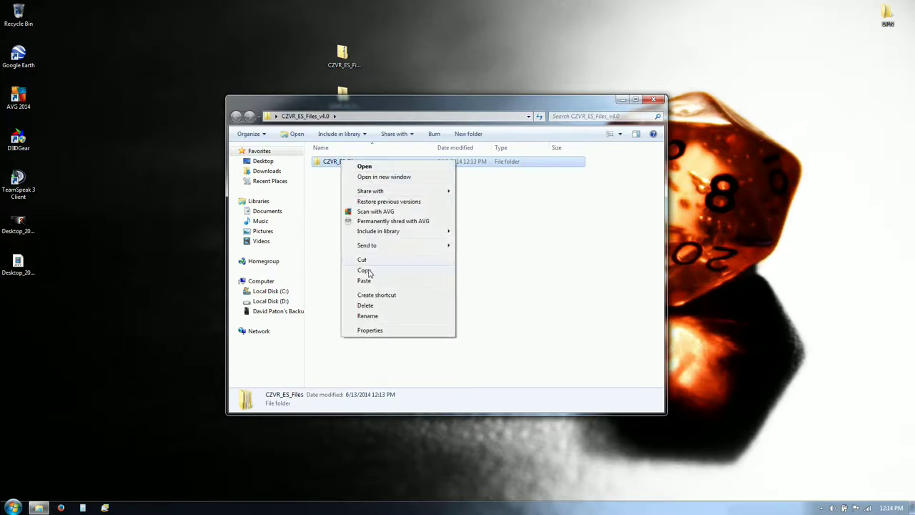
click(366, 271)
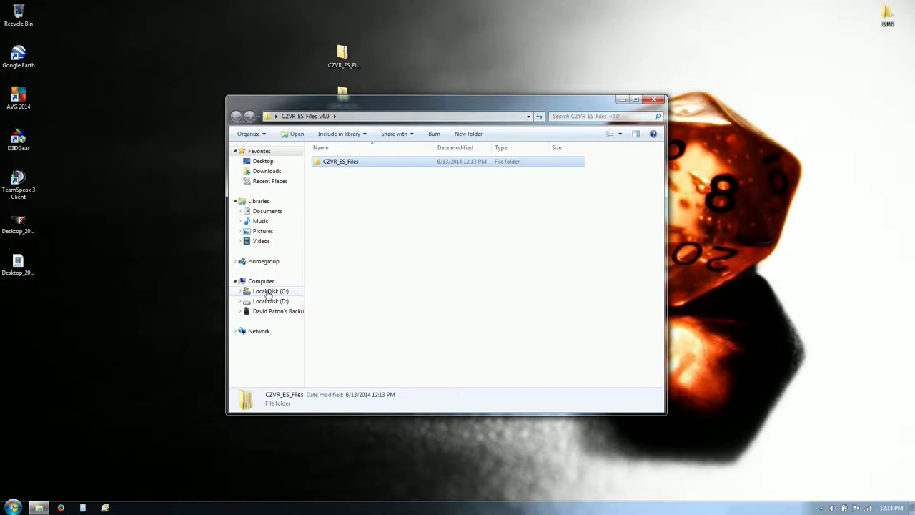
Paste CZVR_ES_Files into the root of Local Disk (C:)
click(269, 292)
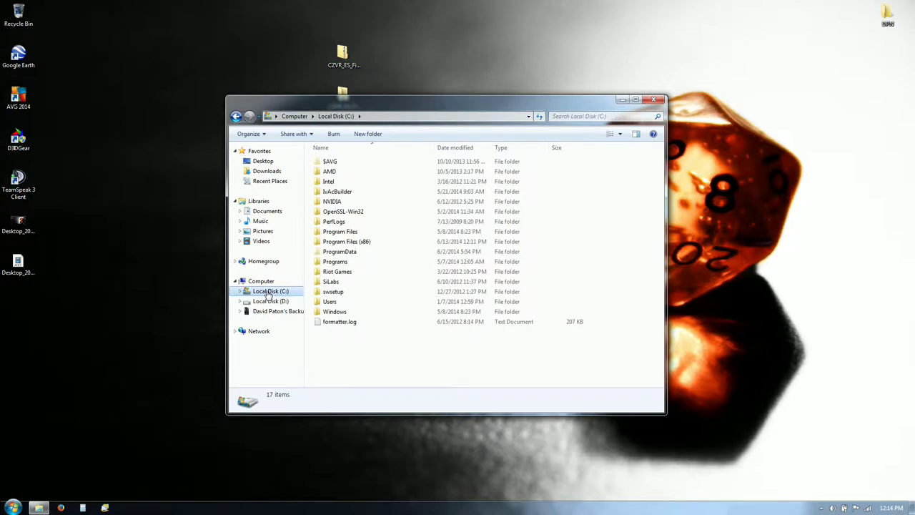
right_click(269, 294)
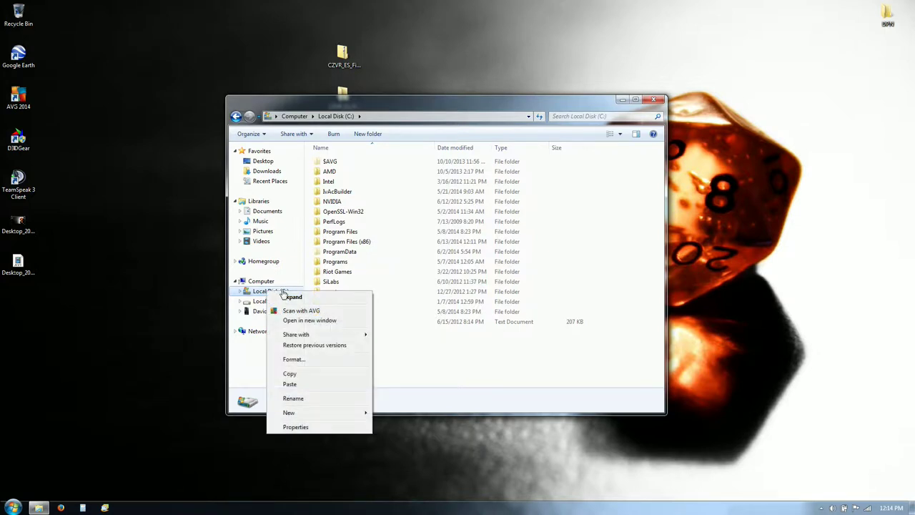
click(289, 385)
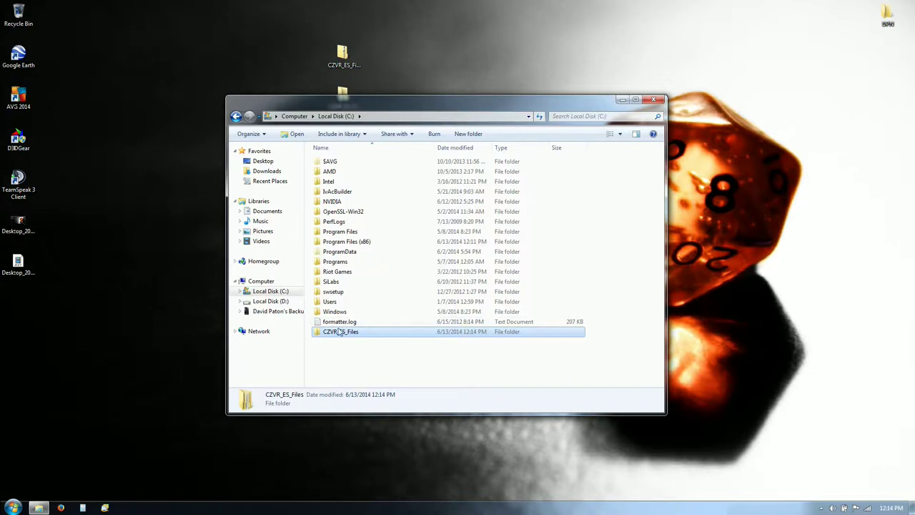
drag(439, 107, 447, 61)
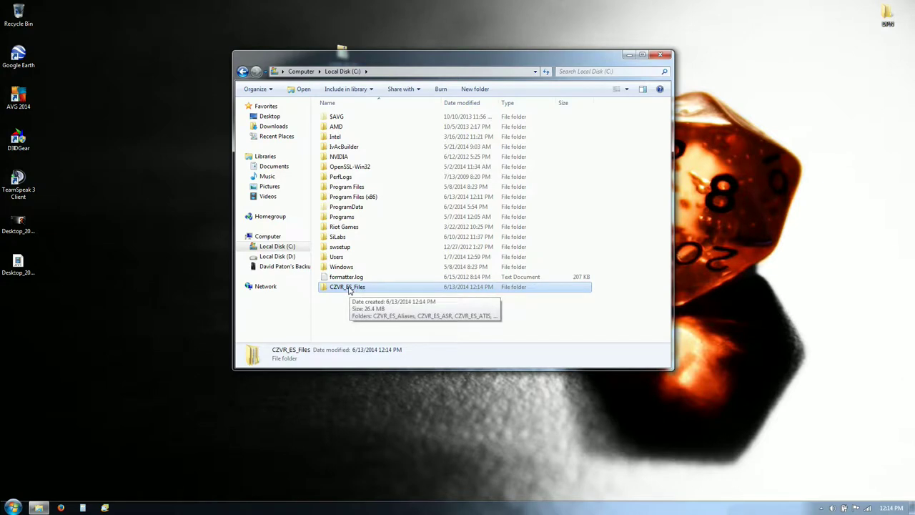
Open C:\CZVR_ES_Files and look inside CZVR_ES_Aliases before going back
double_click(348, 287)
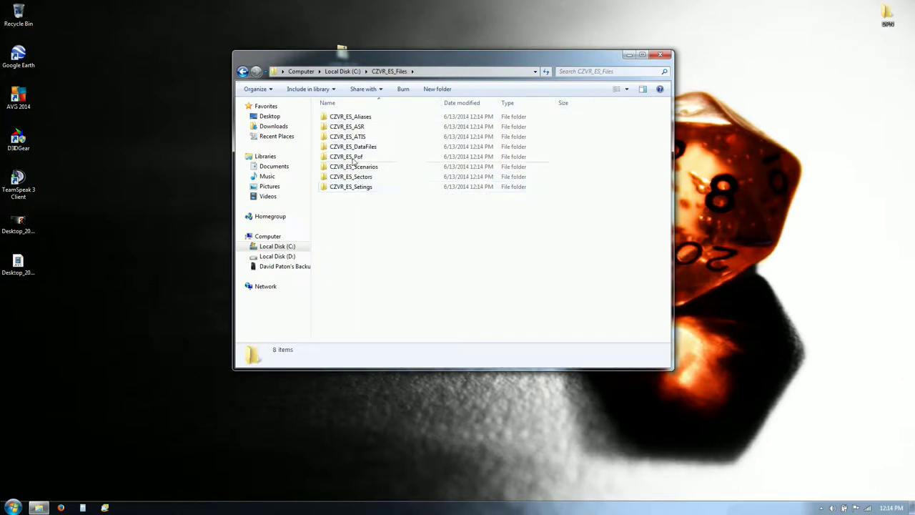
double_click(349, 118)
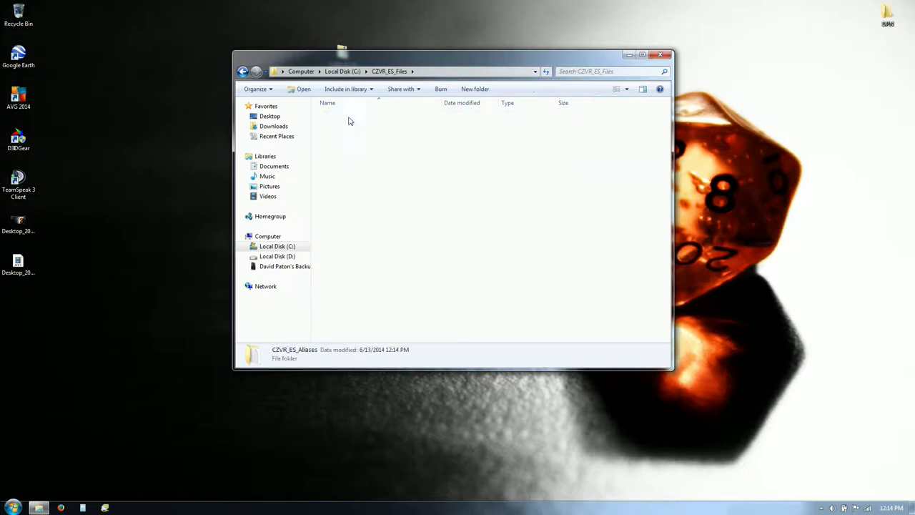
click(243, 71)
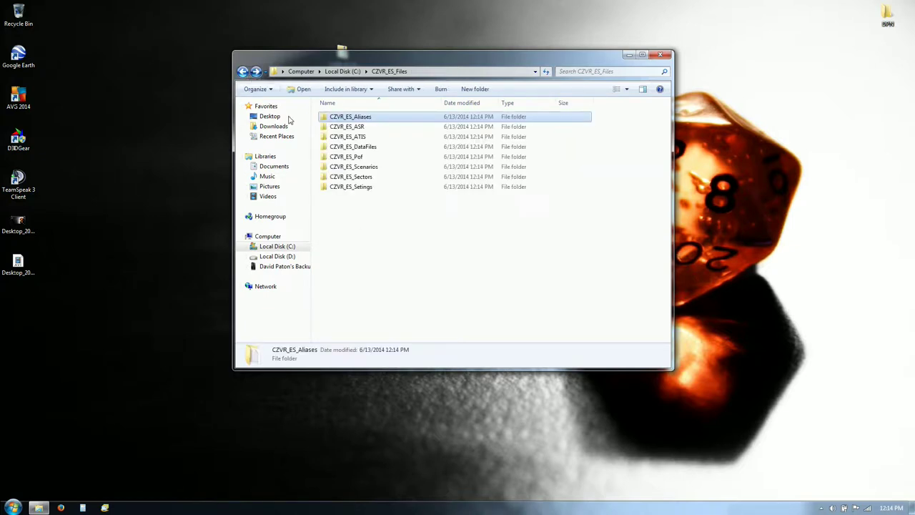
Browse CZVR_ES_ASR's APP, CTR, GND and TWR subfolders, then return to CZVR_ES_Files
double_click(352, 127)
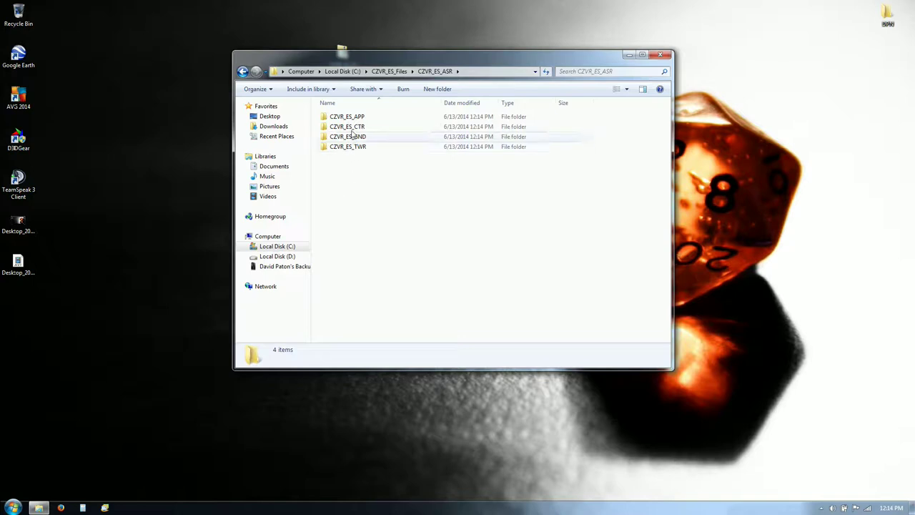
double_click(358, 118)
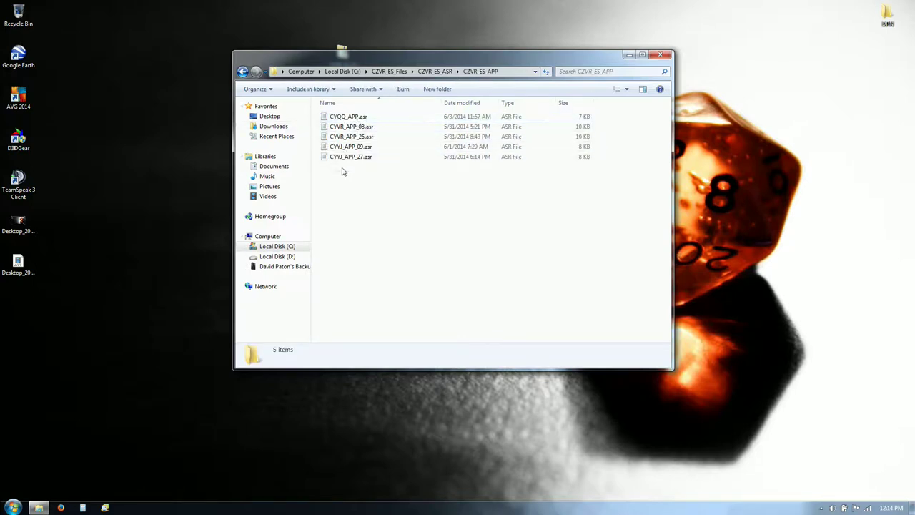
click(243, 71)
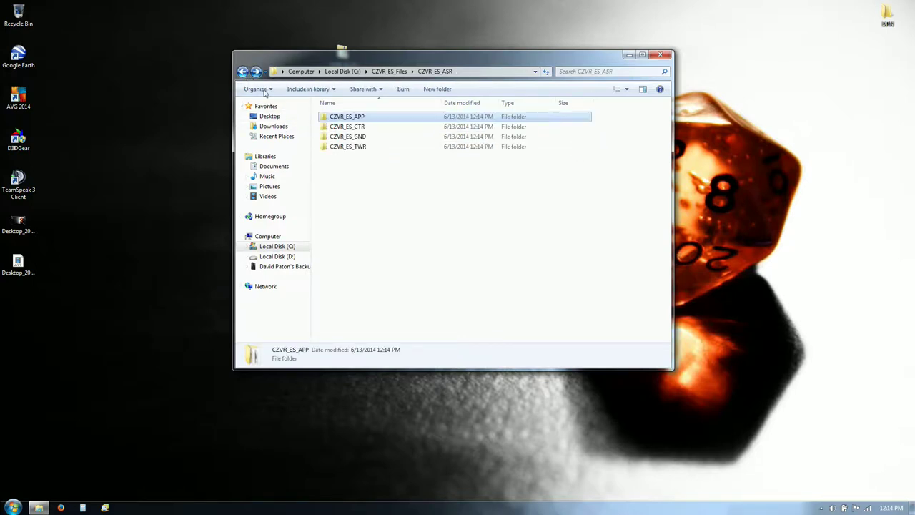
double_click(347, 126)
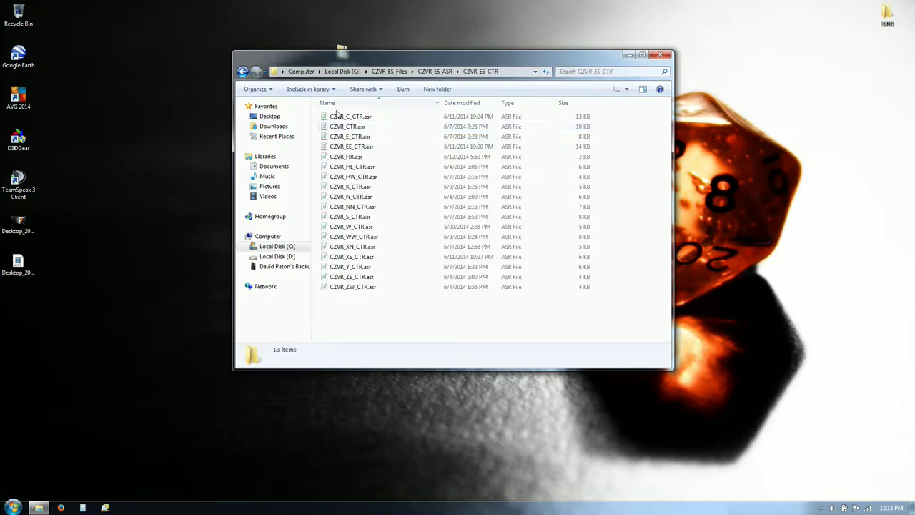
click(243, 72)
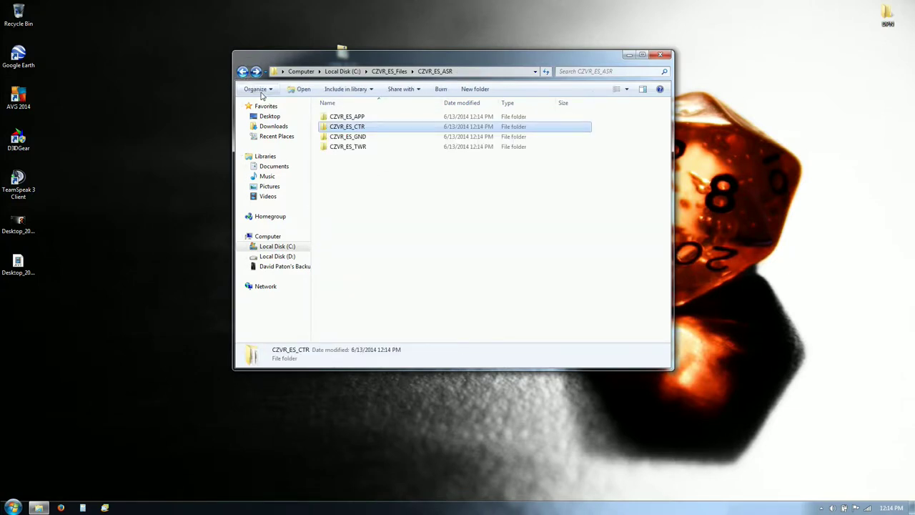
double_click(347, 137)
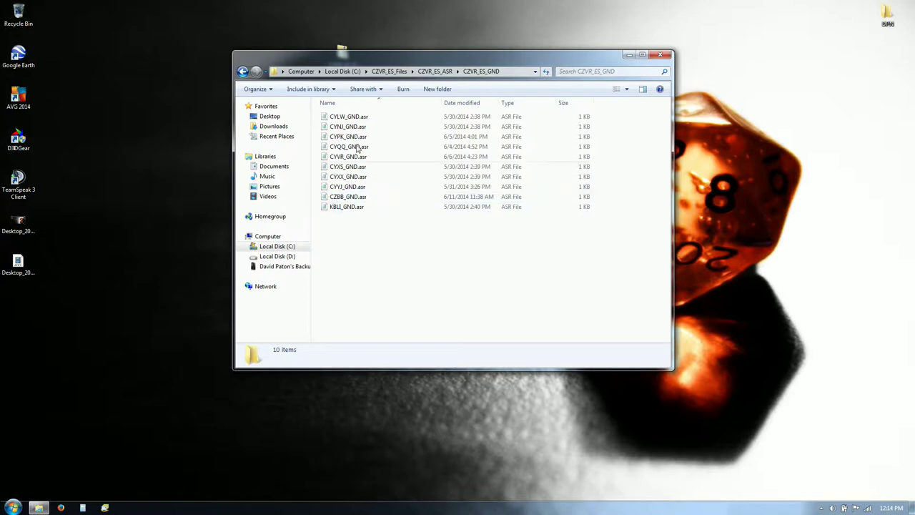
click(243, 72)
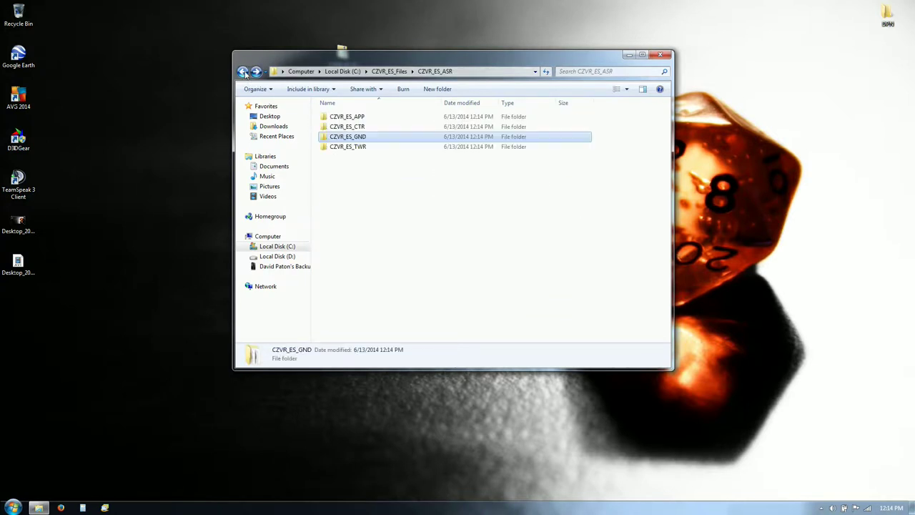
double_click(348, 146)
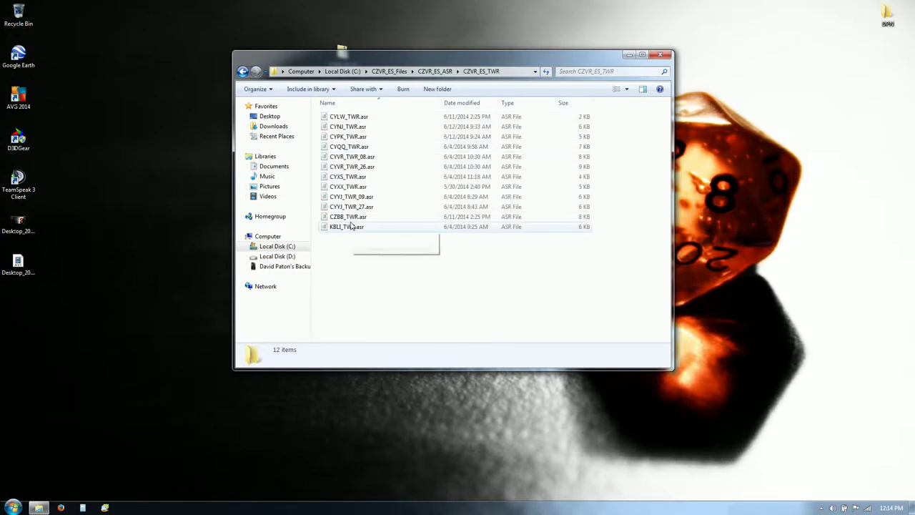
click(243, 72)
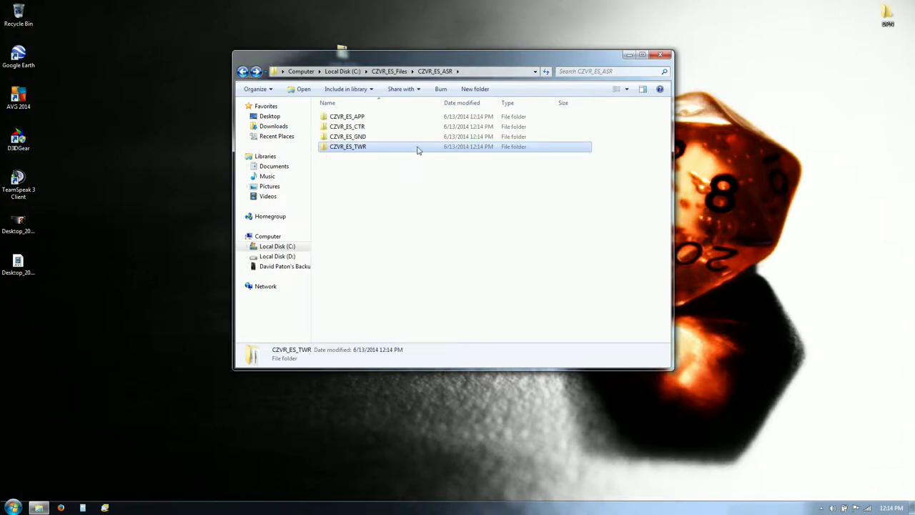
click(243, 71)
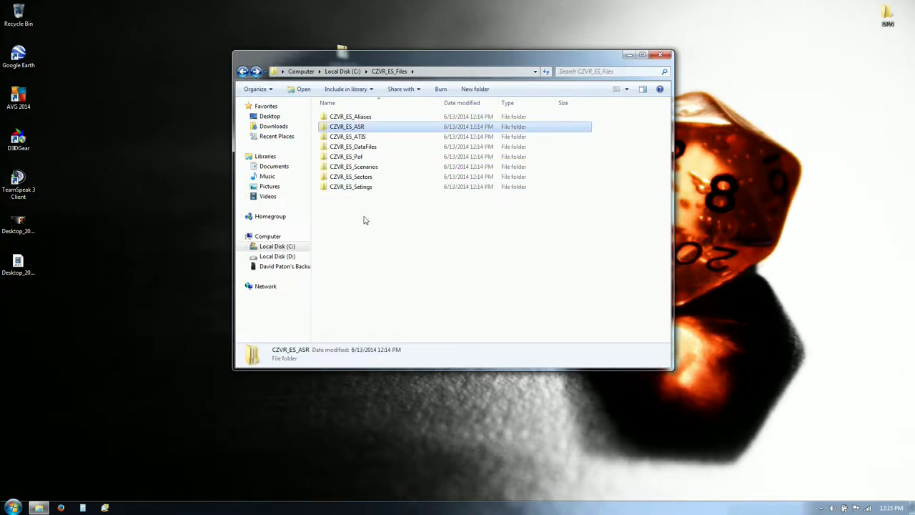
View the CZVR_ES_ATIS and CZVR_ES_DataFiles folders, returning to CZVR_ES_Files each time
double_click(350, 136)
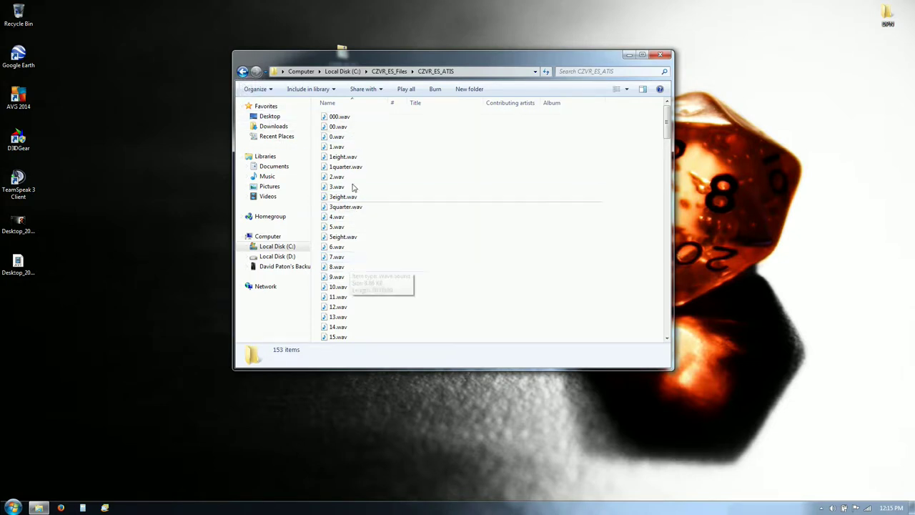
click(242, 71)
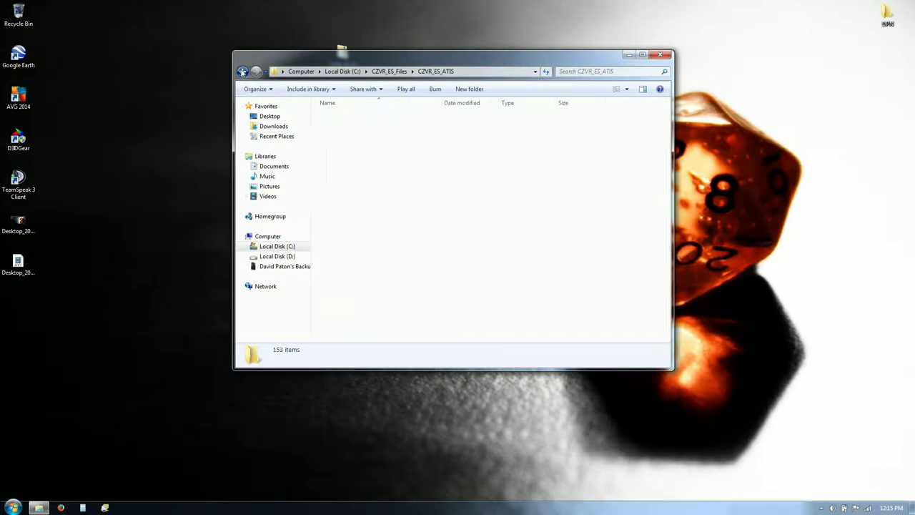
double_click(364, 147)
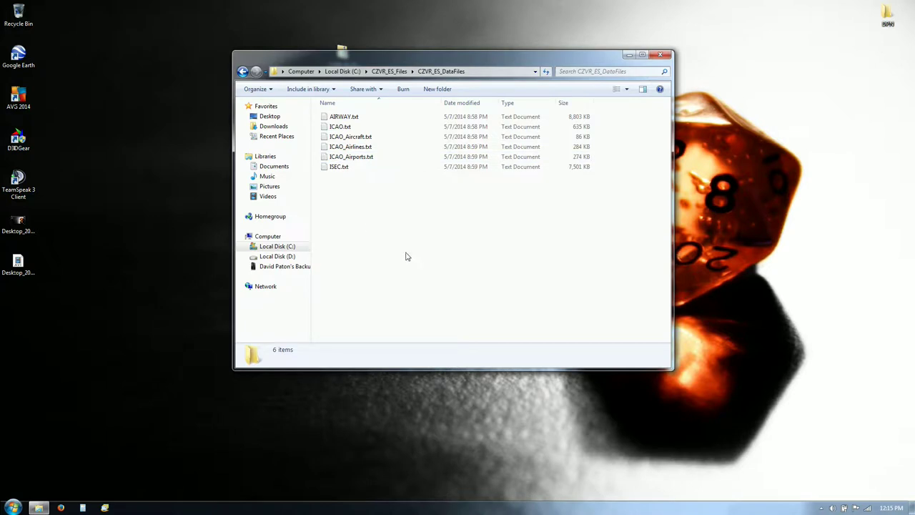
click(243, 72)
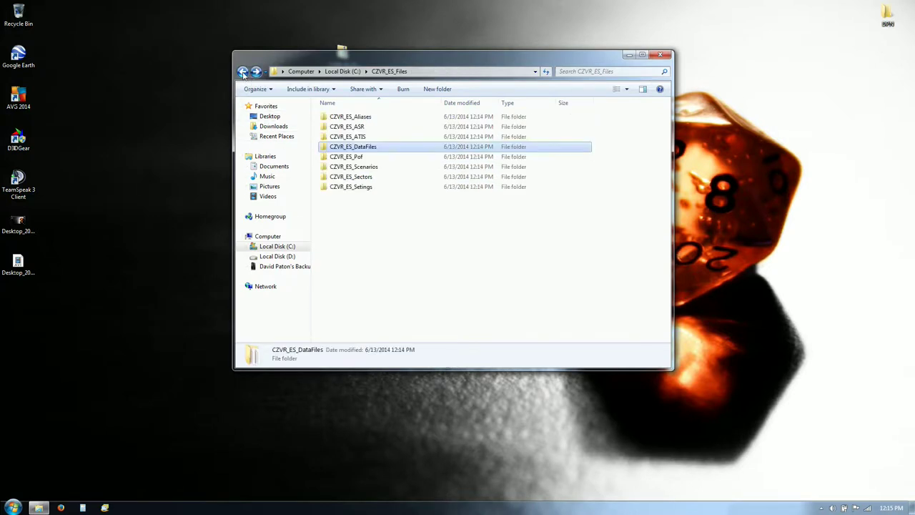
Check CZVR_ES_Pof, then CZVR_ES_Scenarios with its CZVR_Sector_Test.txt, and go back
double_click(349, 157)
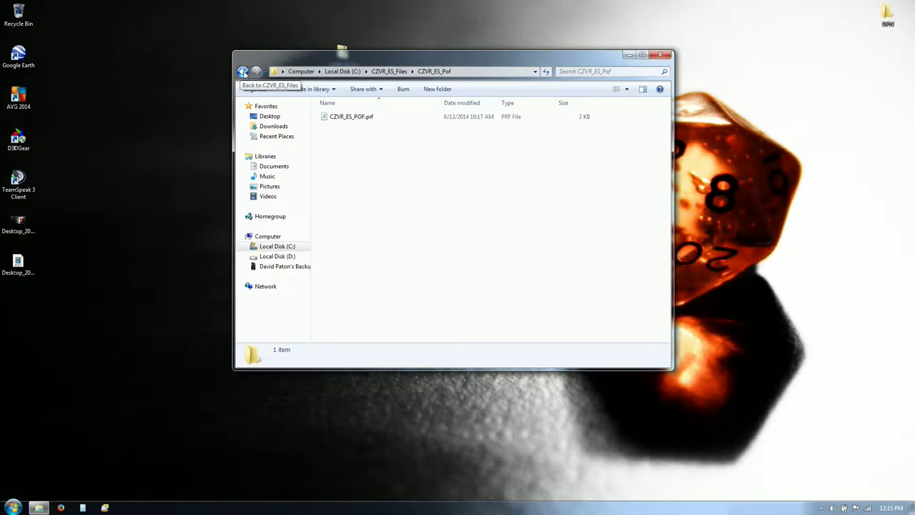
click(243, 71)
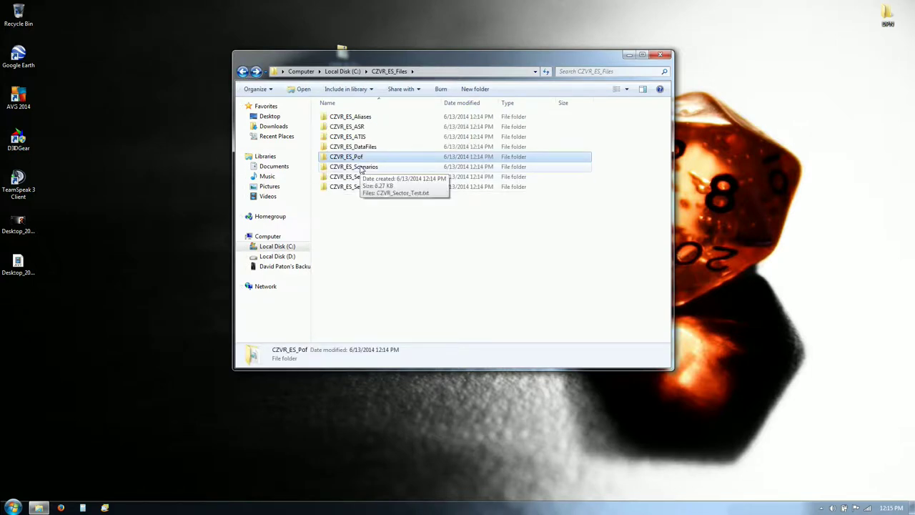
double_click(359, 168)
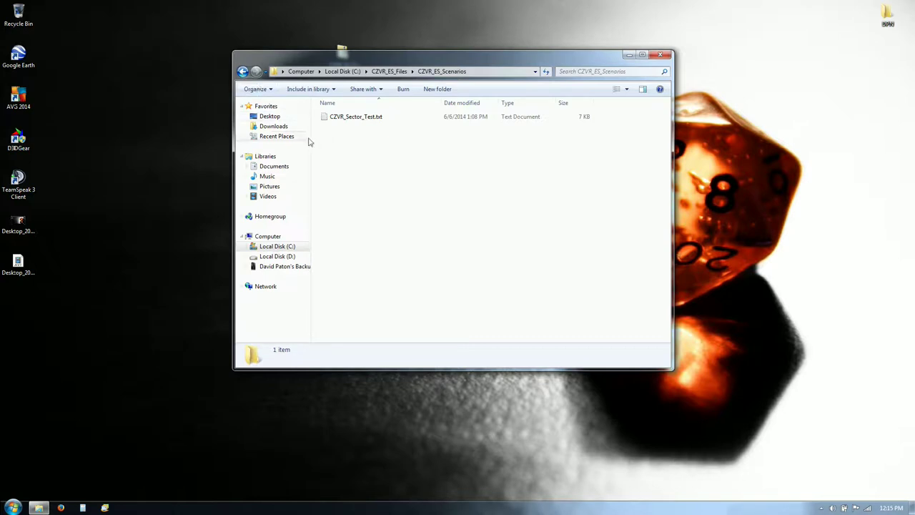
click(242, 71)
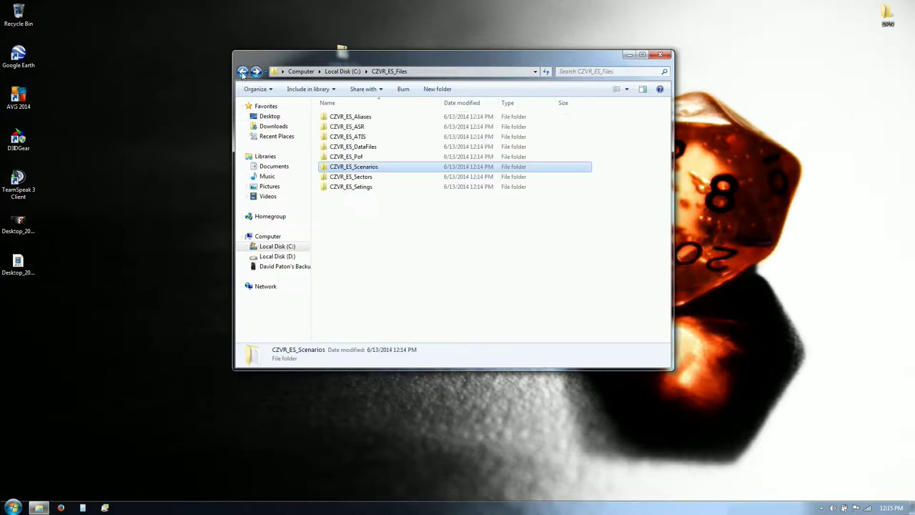
View CZVR_ES_Sectors' CZVR_ES.ESE, .rwy and .sct2 files, moving the window, then go back
double_click(352, 178)
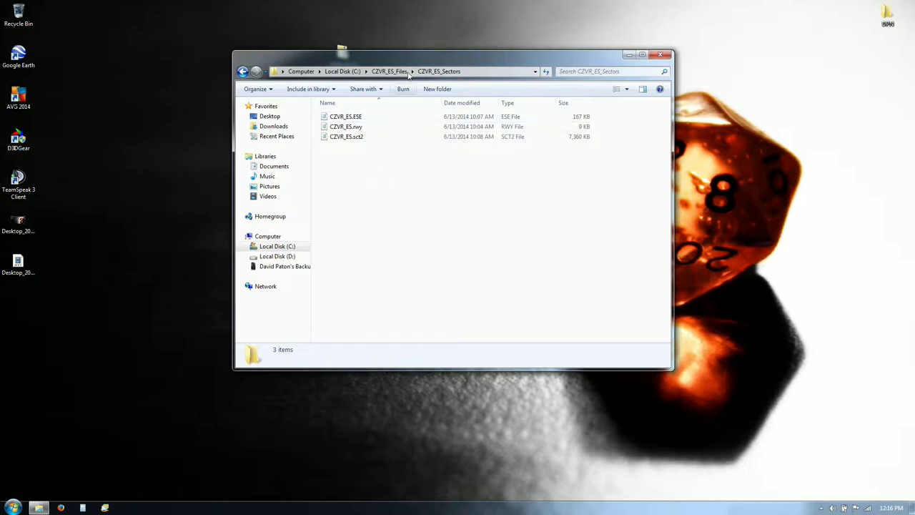
drag(435, 56, 469, 146)
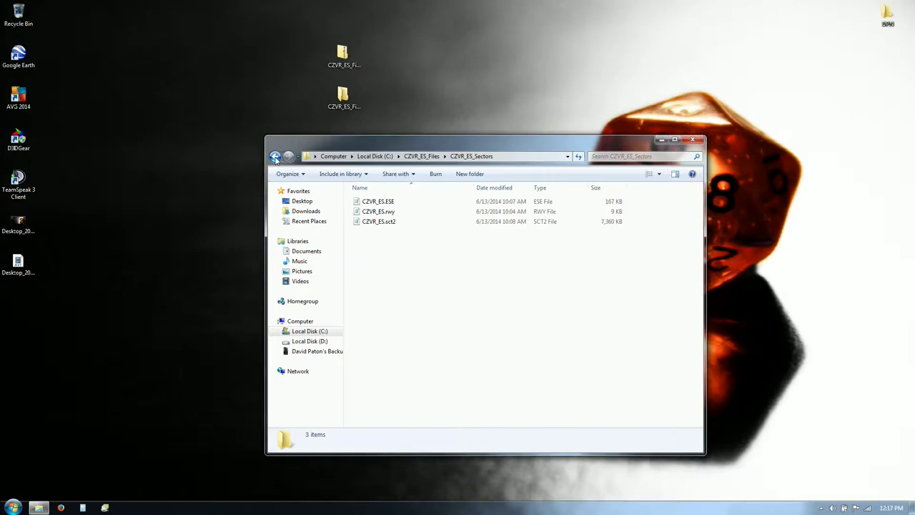
click(274, 156)
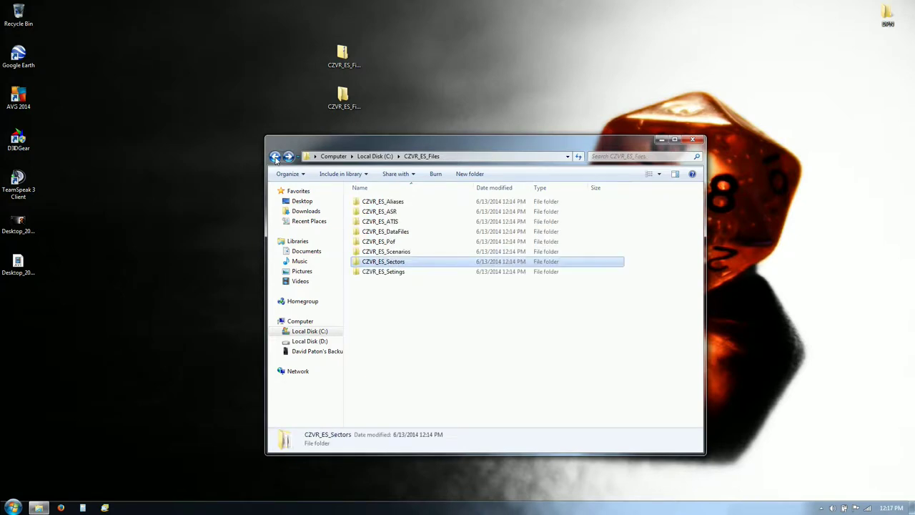
Open CZVR_ES_Setings to see its 13 settings text files, then go back
click(390, 274)
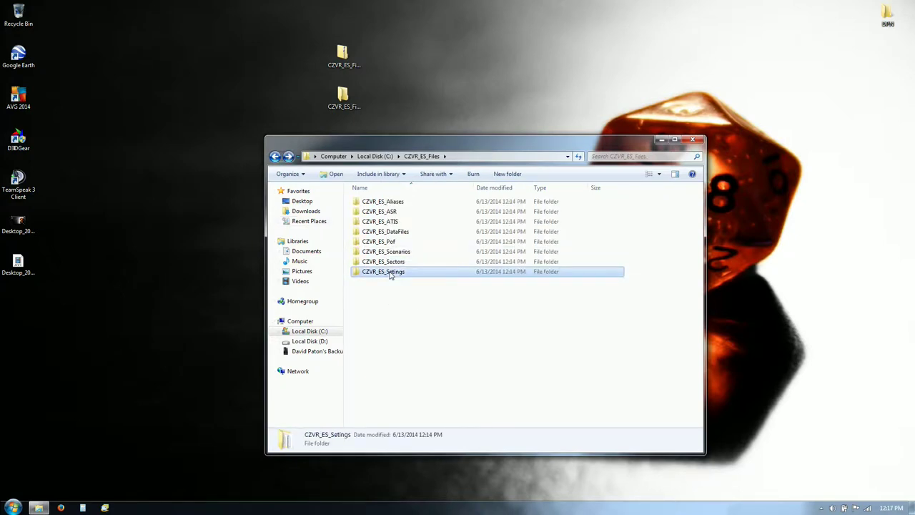
double_click(390, 274)
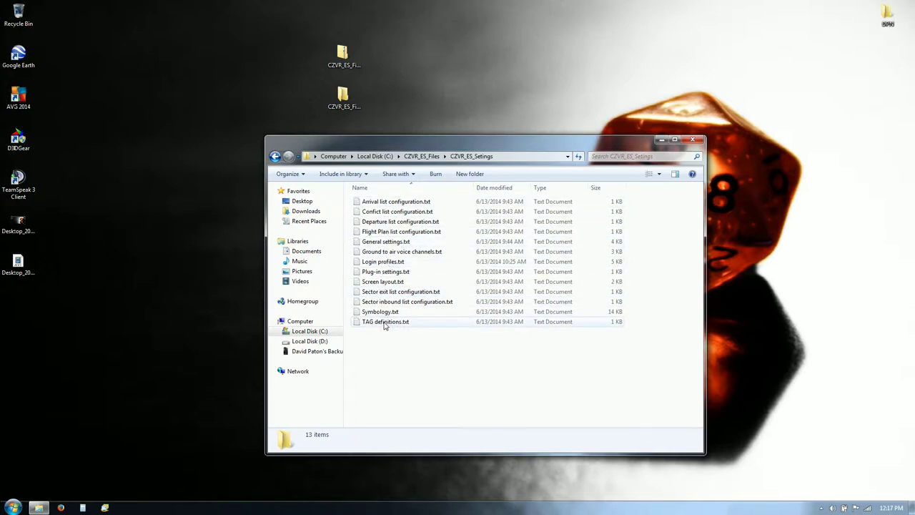
click(274, 156)
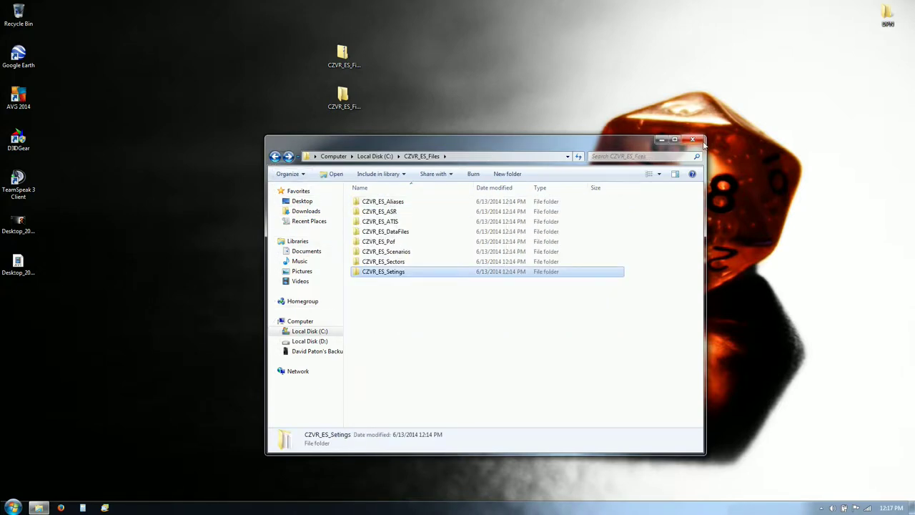
Show Local Disk (C:), open the desktop CZVR_ES_Files_v4.0 folder, then close both Explorer windows
click(309, 333)
drag(450, 145, 423, 174)
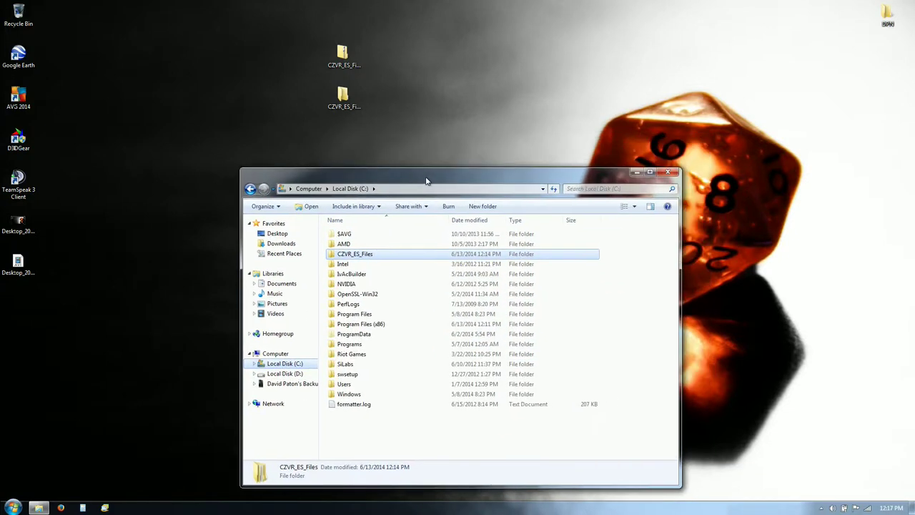
double_click(343, 97)
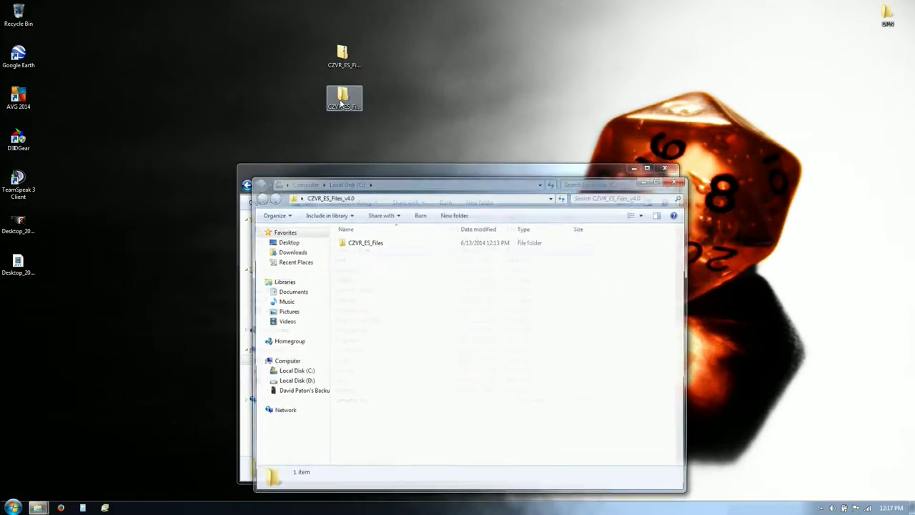
drag(423, 181, 611, 26)
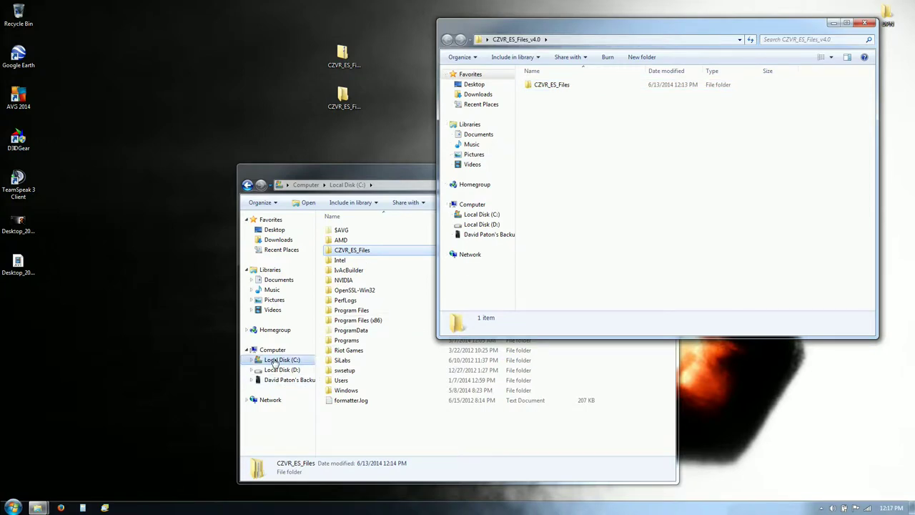
click(865, 23)
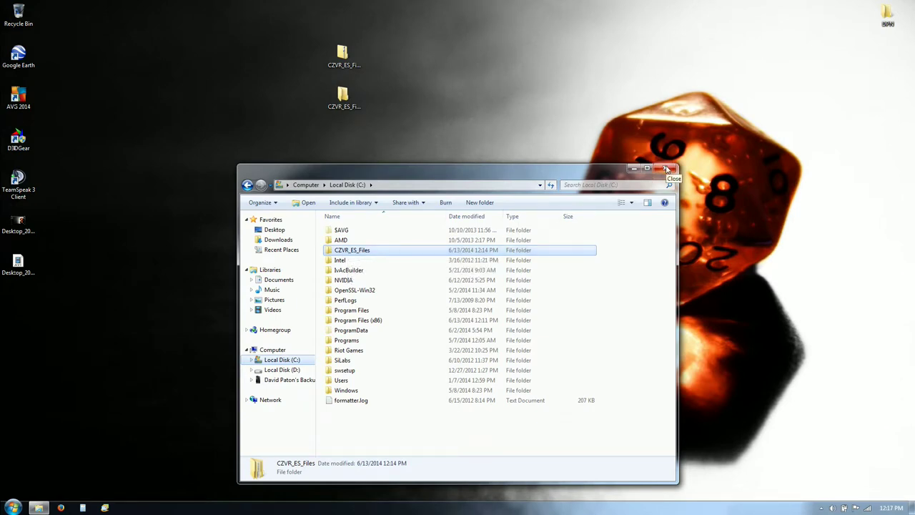
click(665, 171)
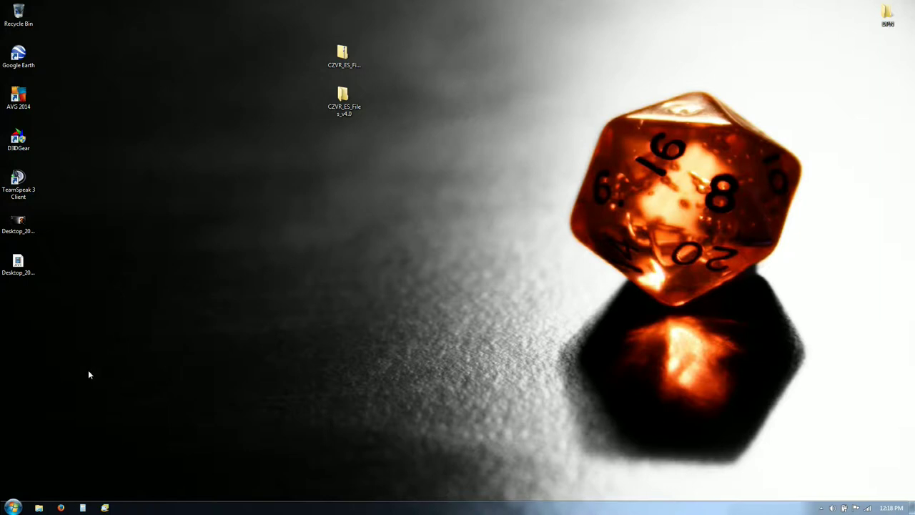
Search Google for 'euroscope' in Firefox and open the EuroScope - VATSIM Radar Scope result
click(62, 508)
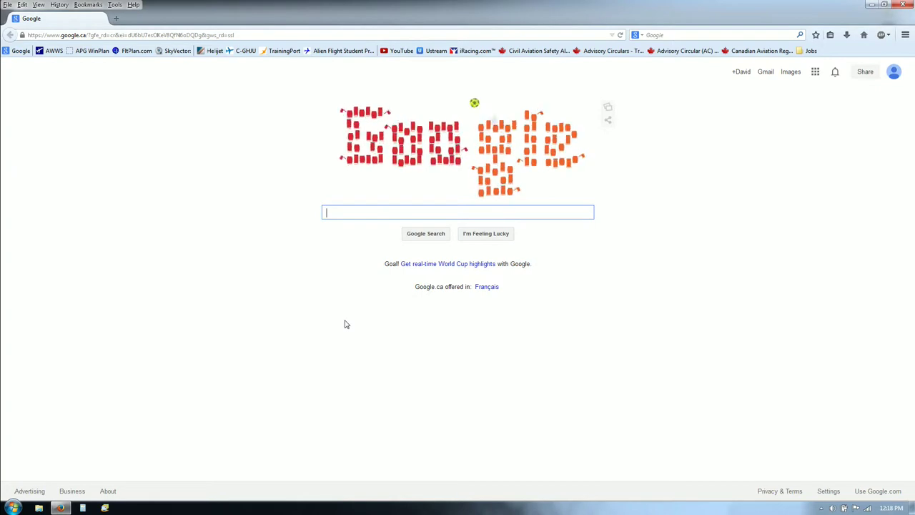
text(e)
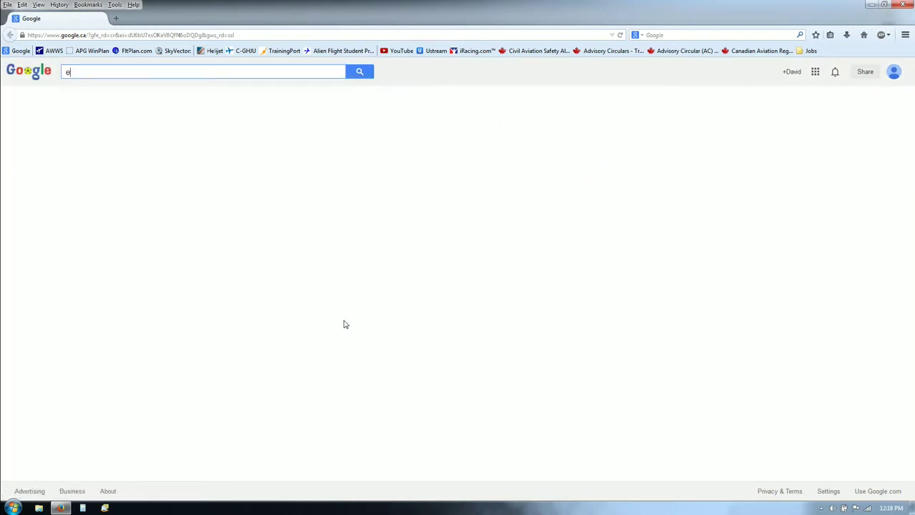
text(uroscope)
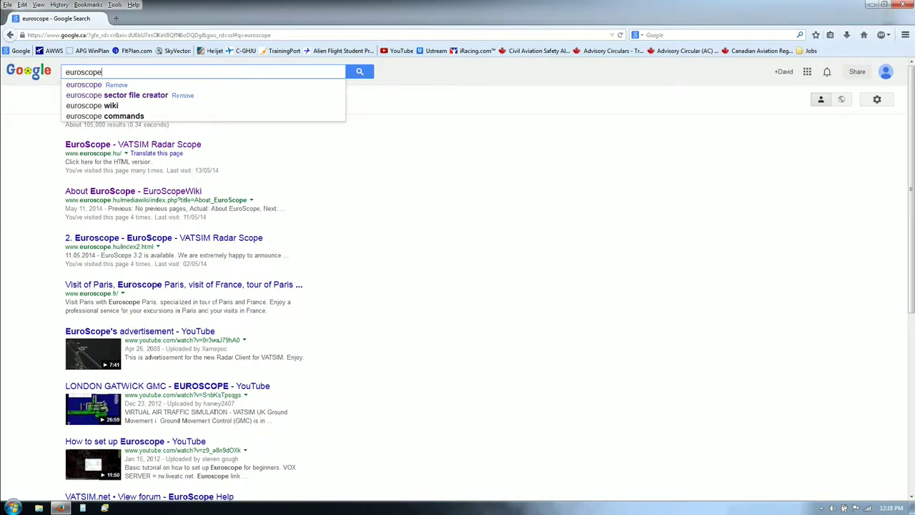
click(110, 147)
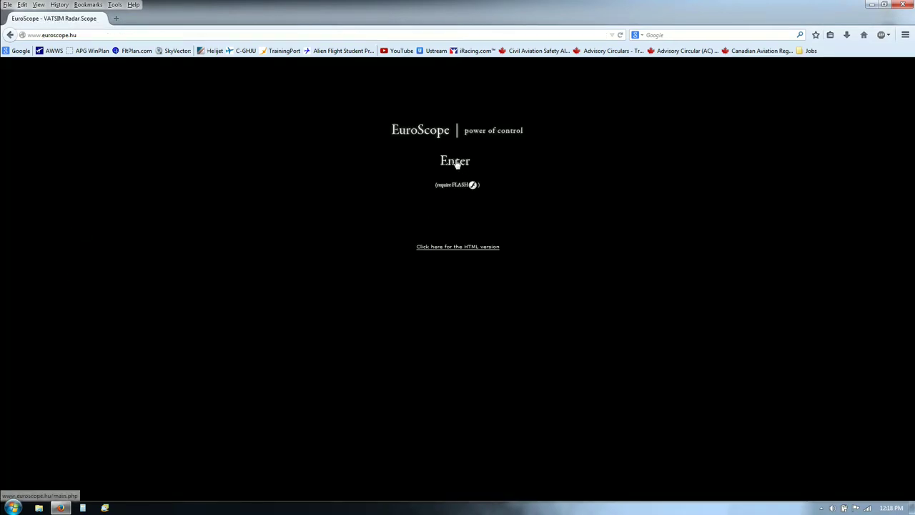
Enter the site and save the standard installer EuroScopeSetup32.msi from mirror 1 to the Desktop
click(458, 163)
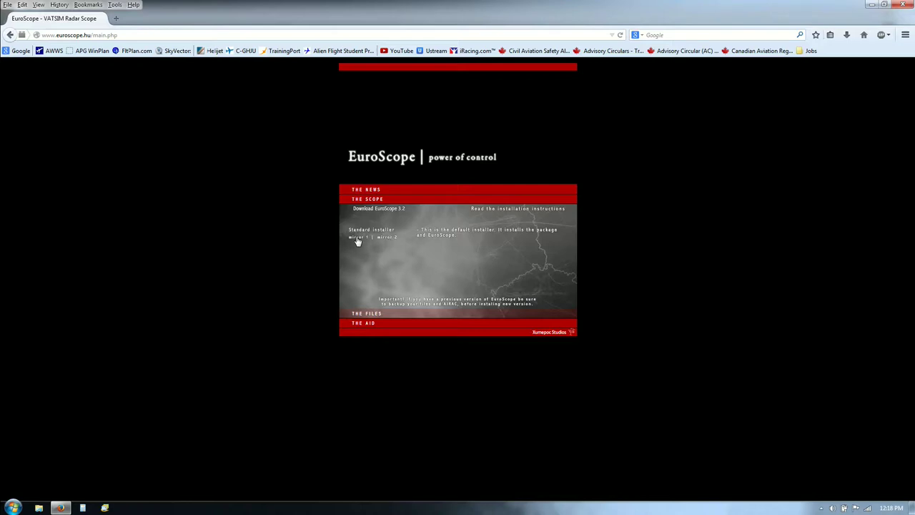
click(358, 238)
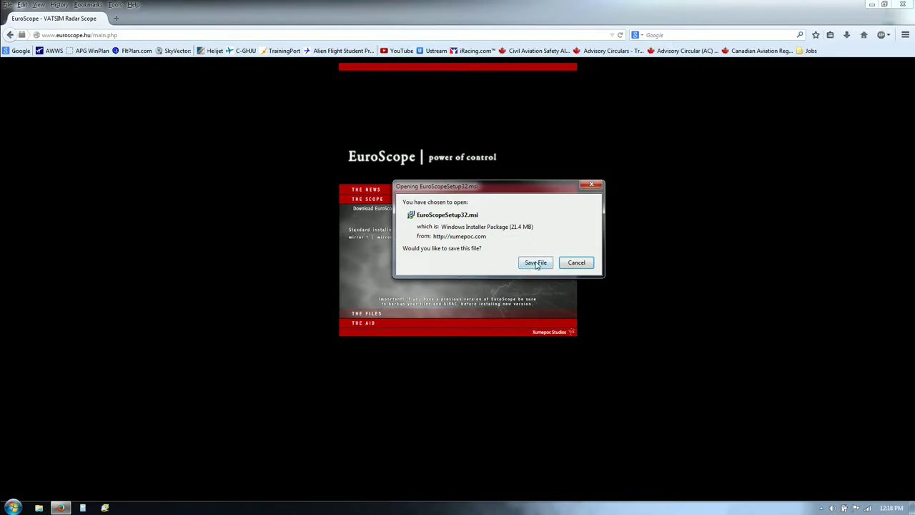
click(536, 263)
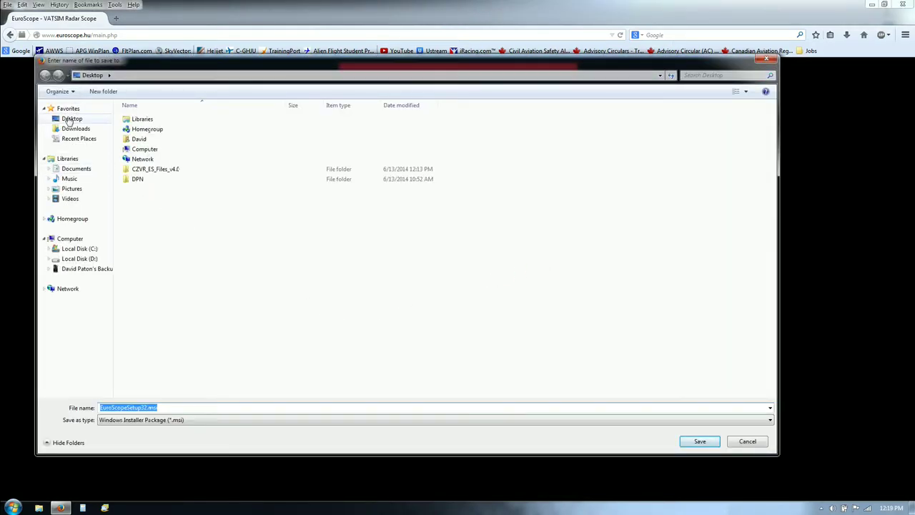
click(71, 118)
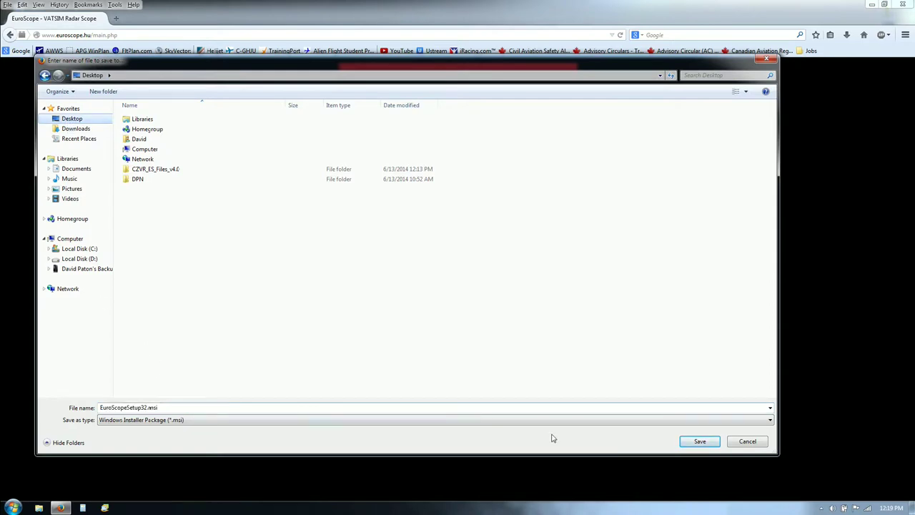
click(699, 442)
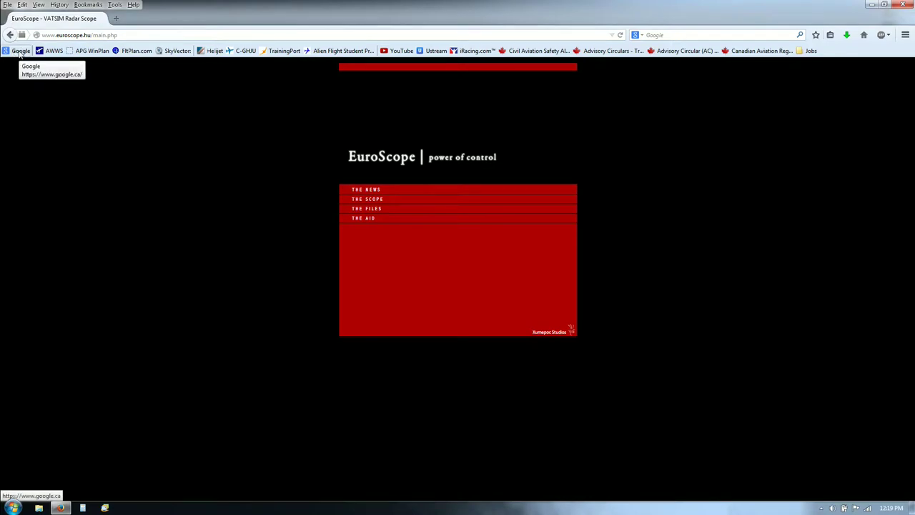
Search Google for 'euroscope wiki' and open the About EuroScope - EuroScopeWiki result
click(20, 53)
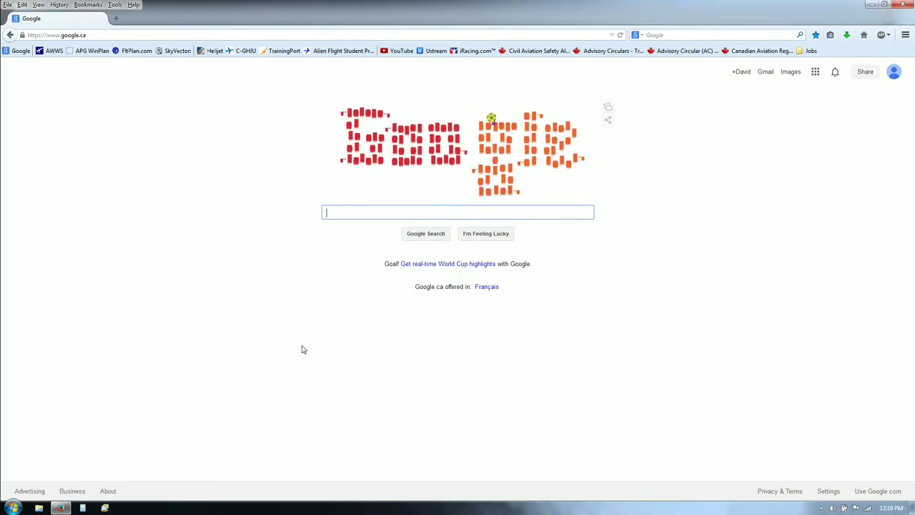
text(euros)
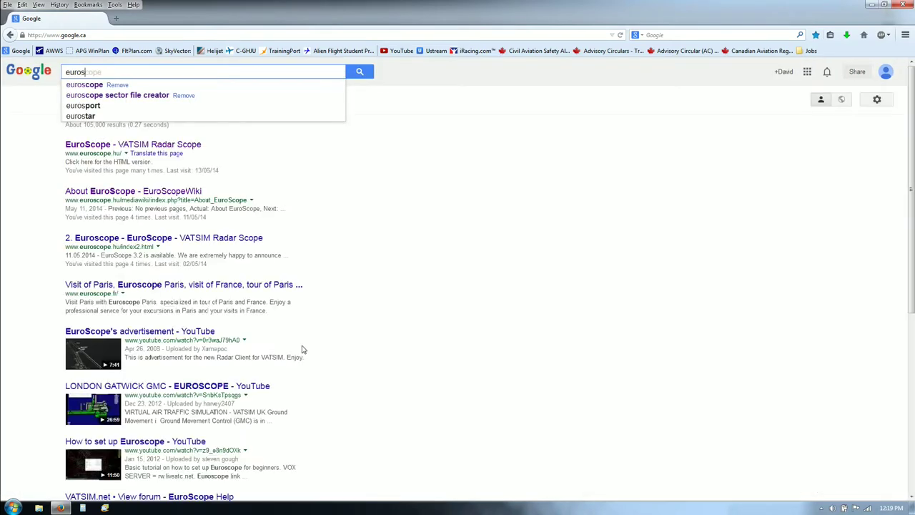
text(cope wiki)
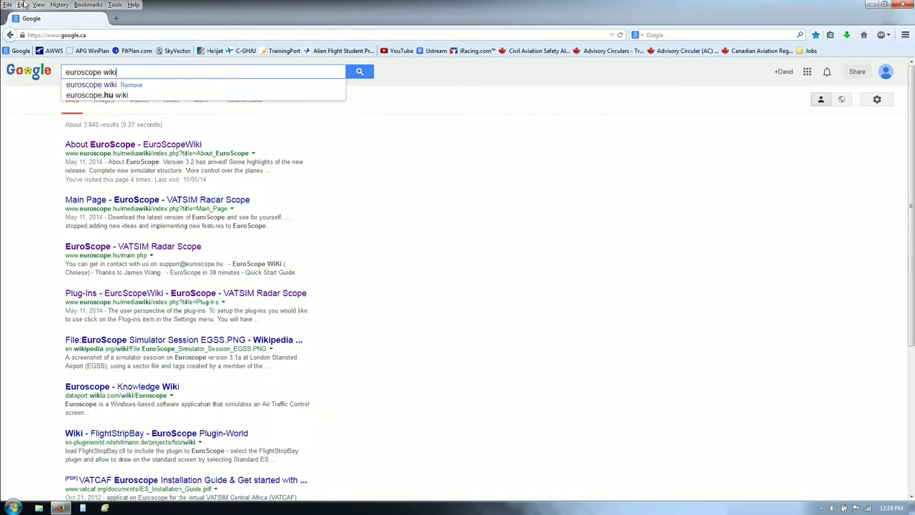
click(130, 145)
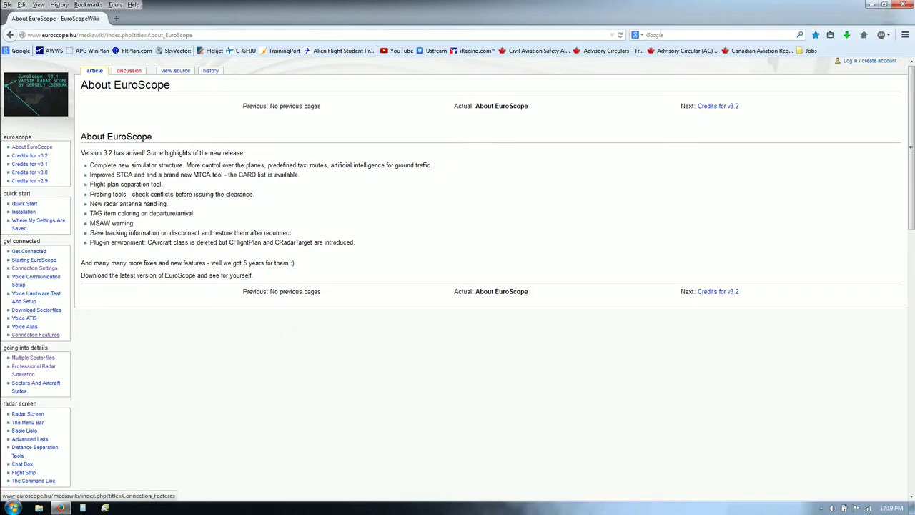
Read through the About EuroScope wiki page, then close Firefox to return to the desktop
scroll(129, 347, down, 1)
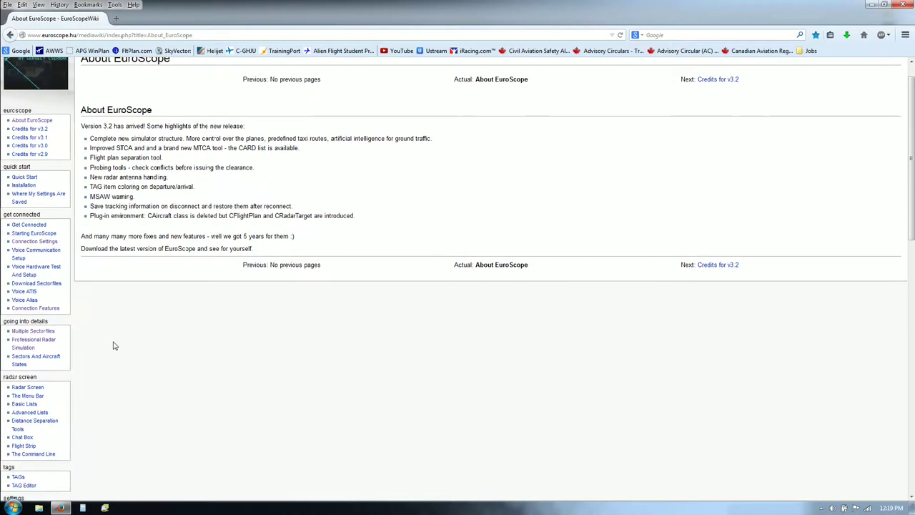
scroll(113, 346, down, 1)
scroll(121, 318, up, 2)
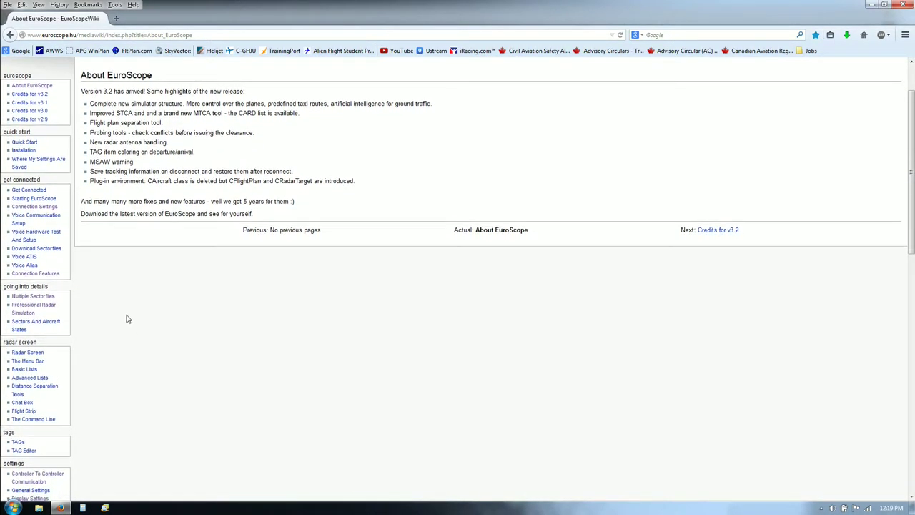
scroll(38, 341, down, 6)
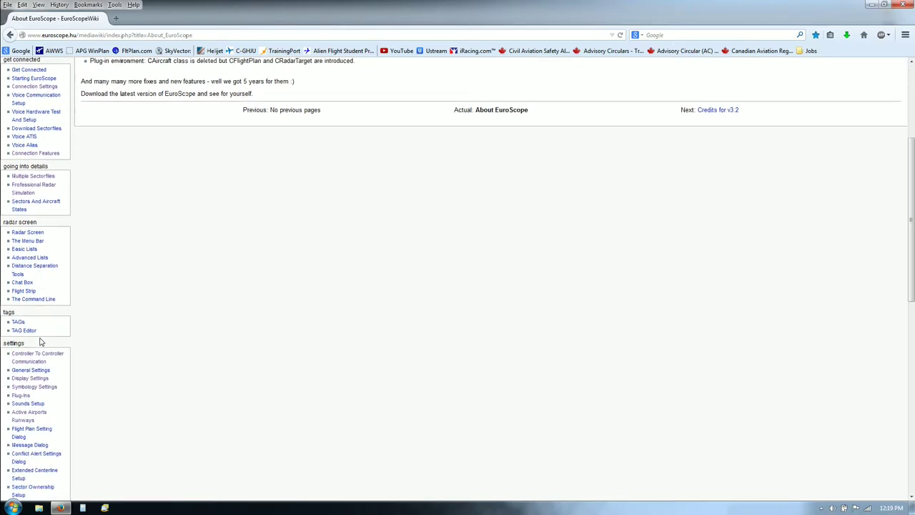
scroll(50, 312, up, 6)
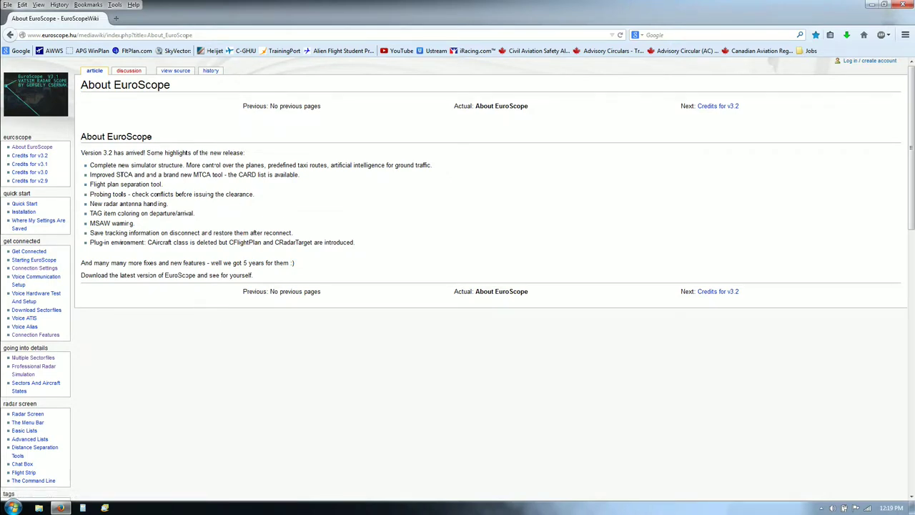
click(908, 6)
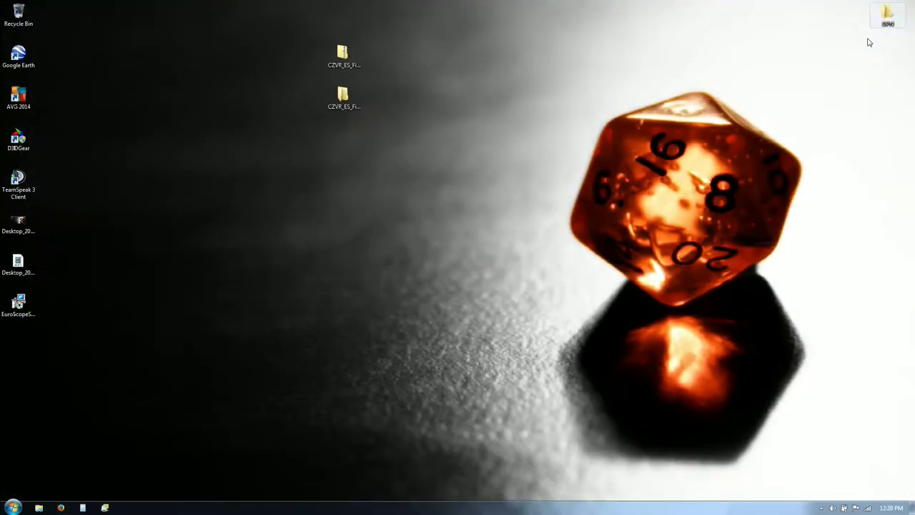
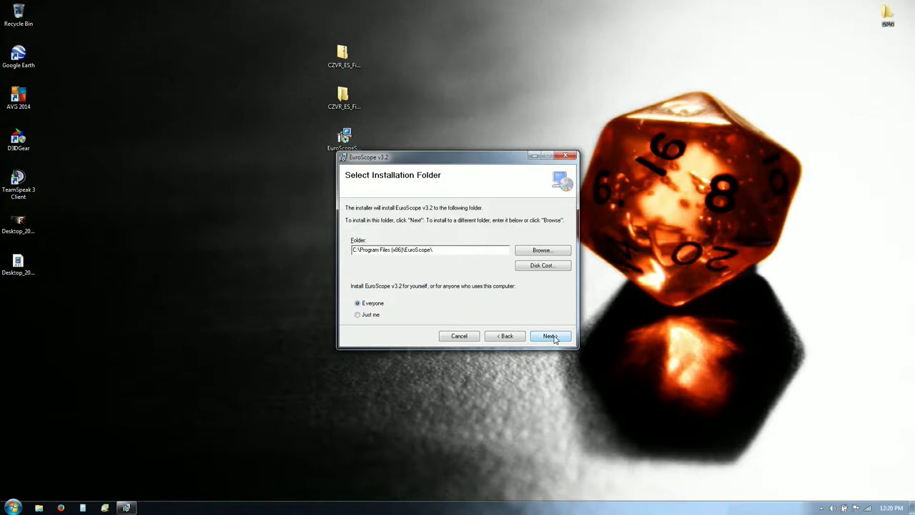
Install EuroScope v3.2 into the default folder and close the finished installer
click(553, 338)
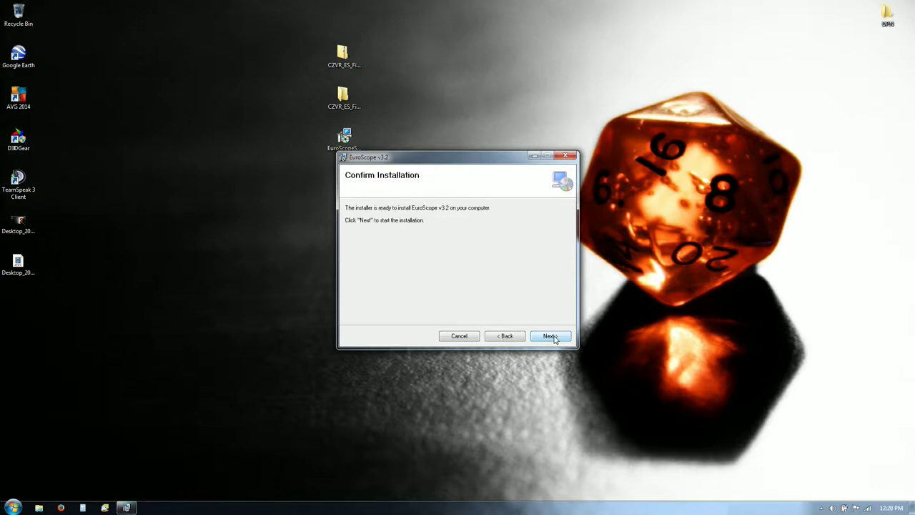
click(550, 336)
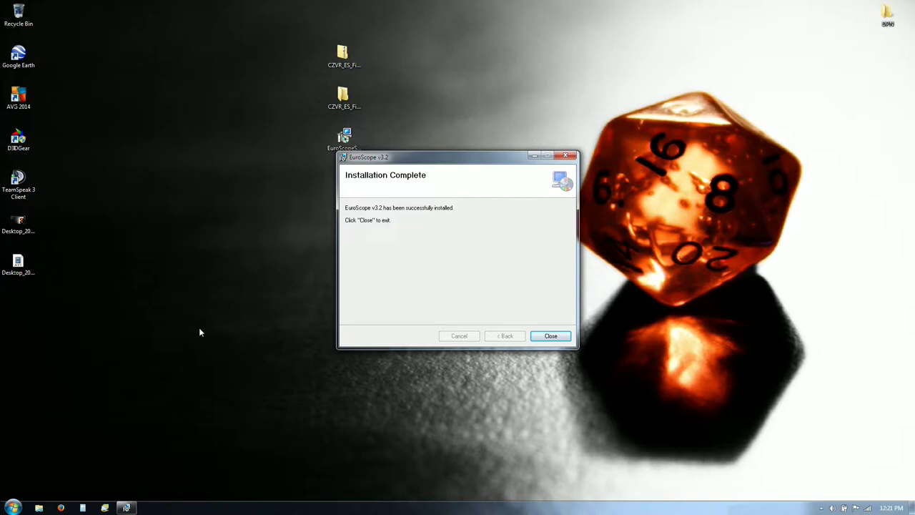
click(550, 336)
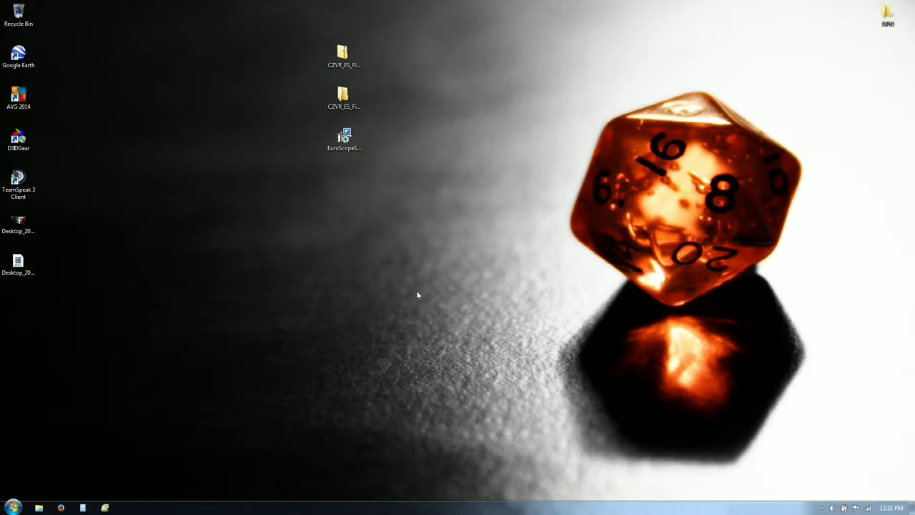
Check the EuroScope folder under All Programs, then bring up the desktop's context menu
click(13, 507)
click(27, 468)
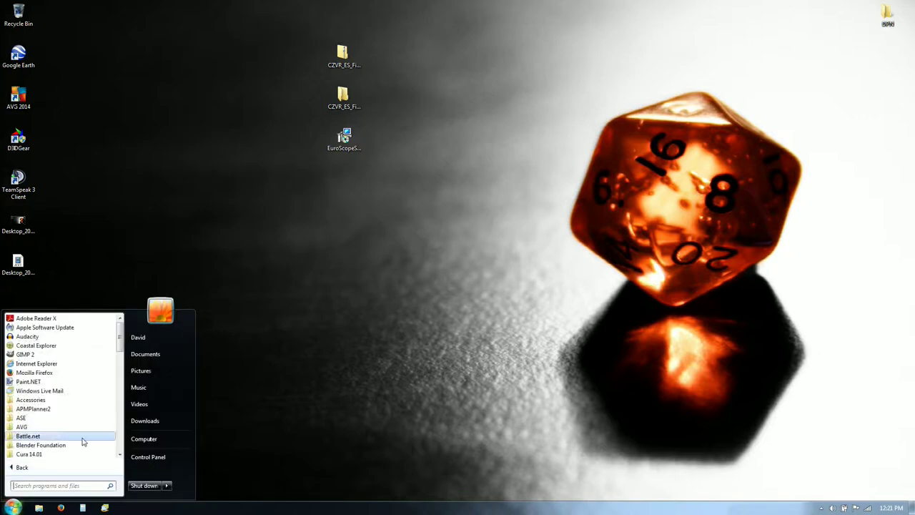
drag(120, 337, 120, 370)
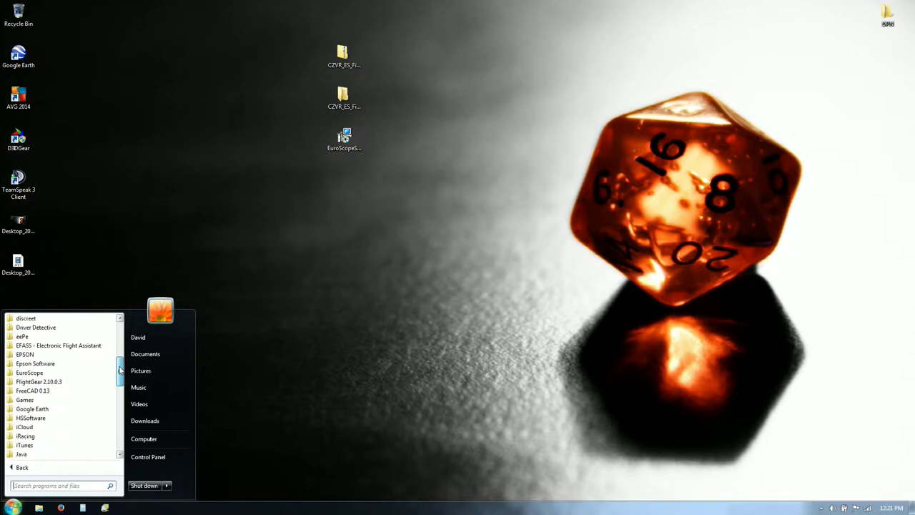
click(30, 373)
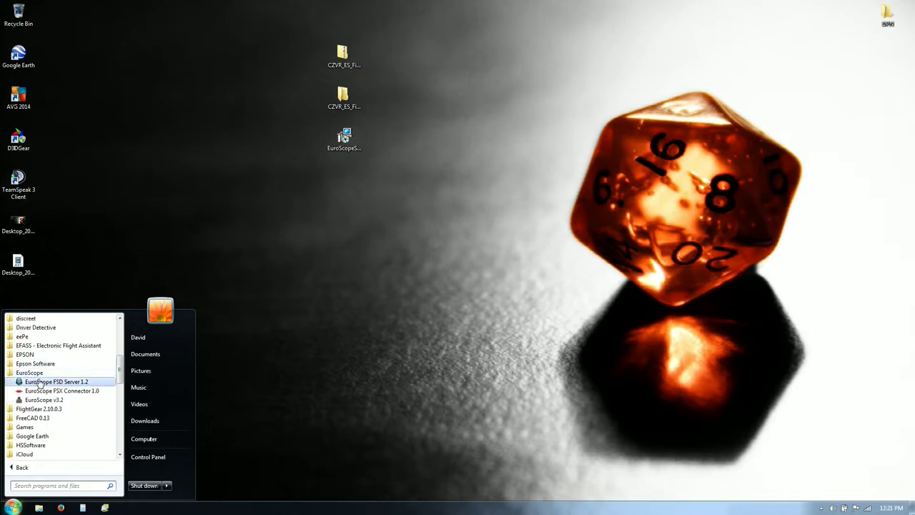
click(342, 386)
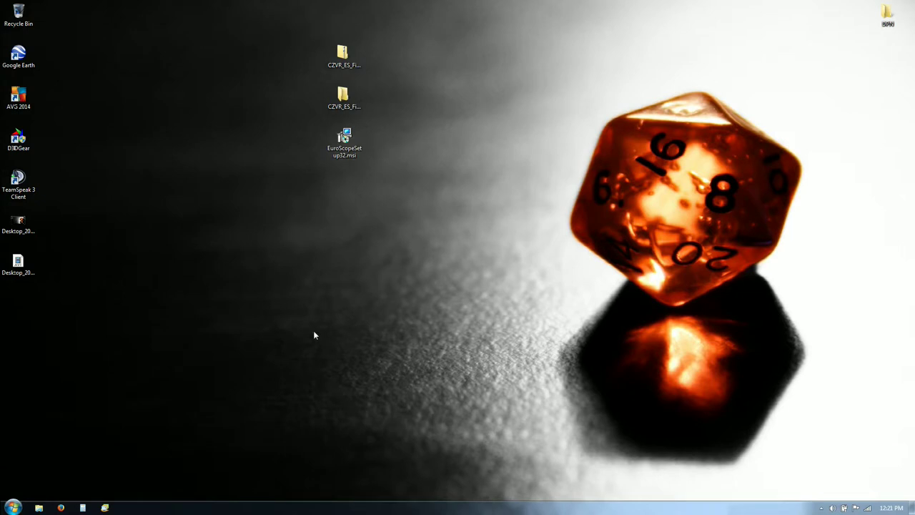
right_click(366, 245)
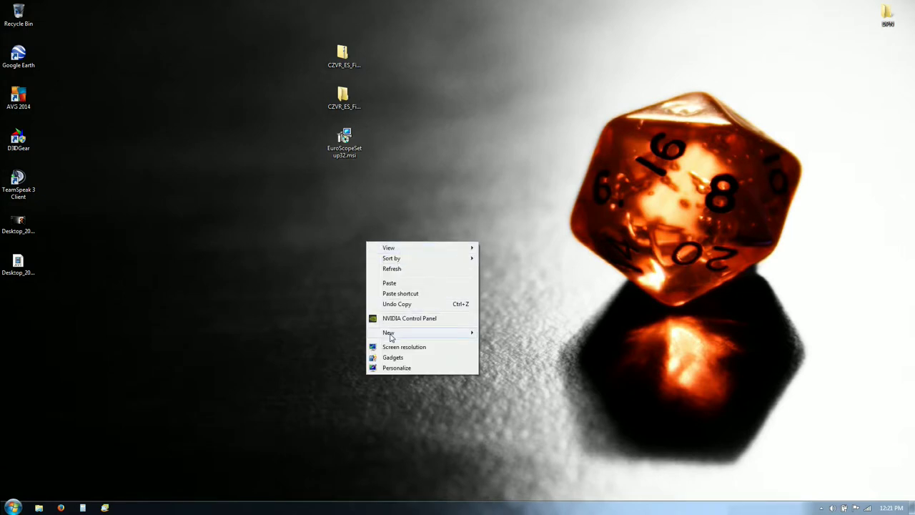
Start a new desktop shortcut targeting C:\Program Files (x86)\EuroScope\EuroScope.exe
mouse_move(389, 334)
click(506, 343)
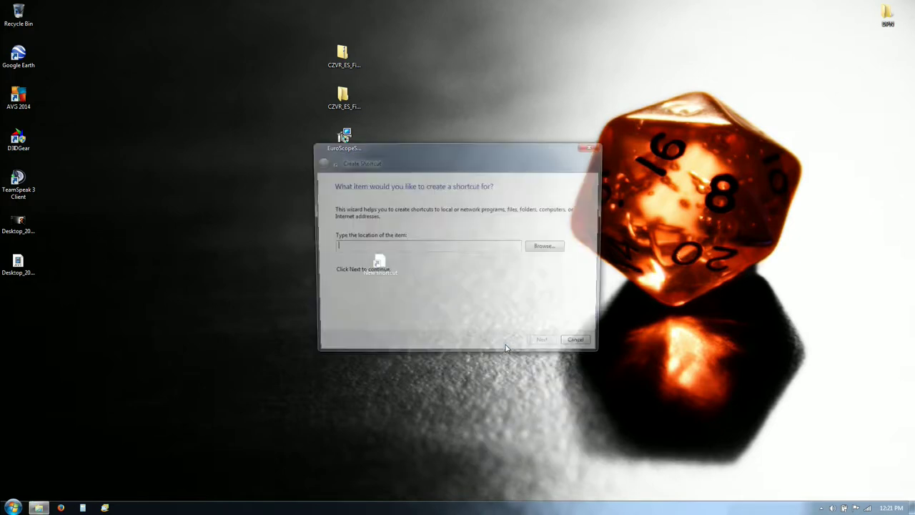
click(547, 247)
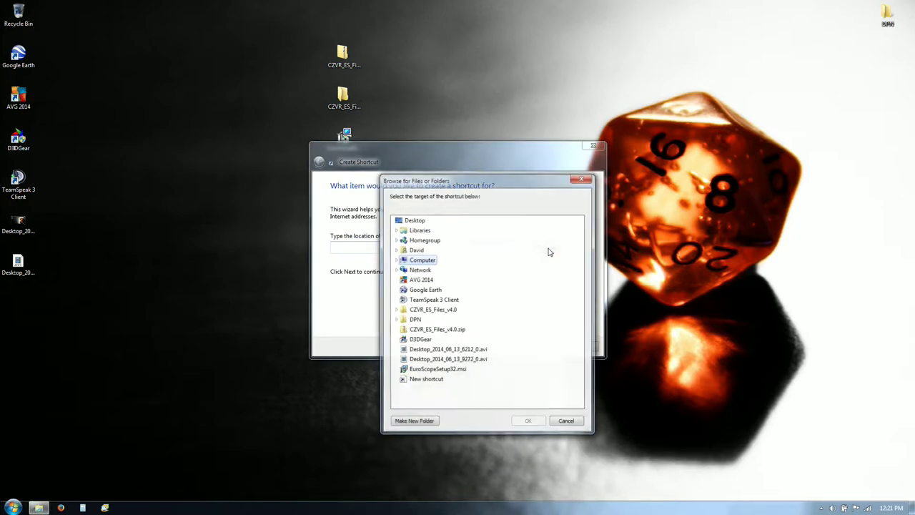
double_click(422, 261)
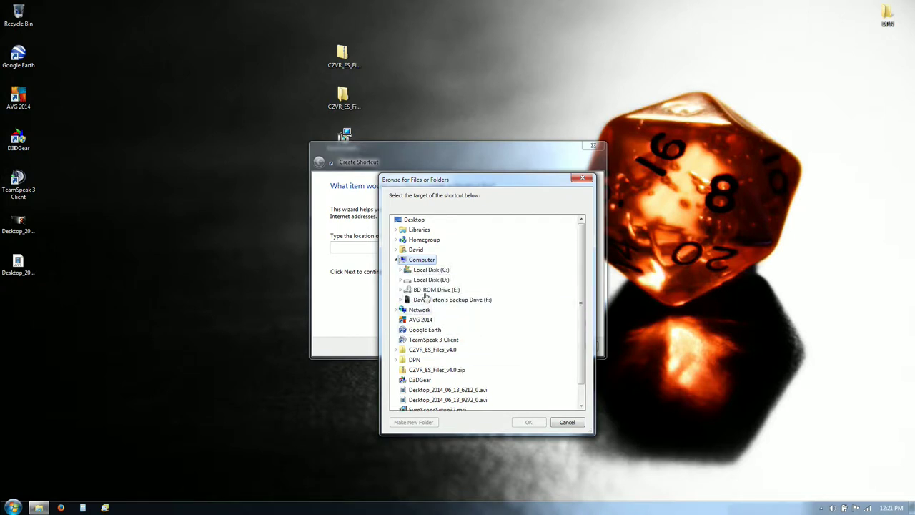
double_click(429, 271)
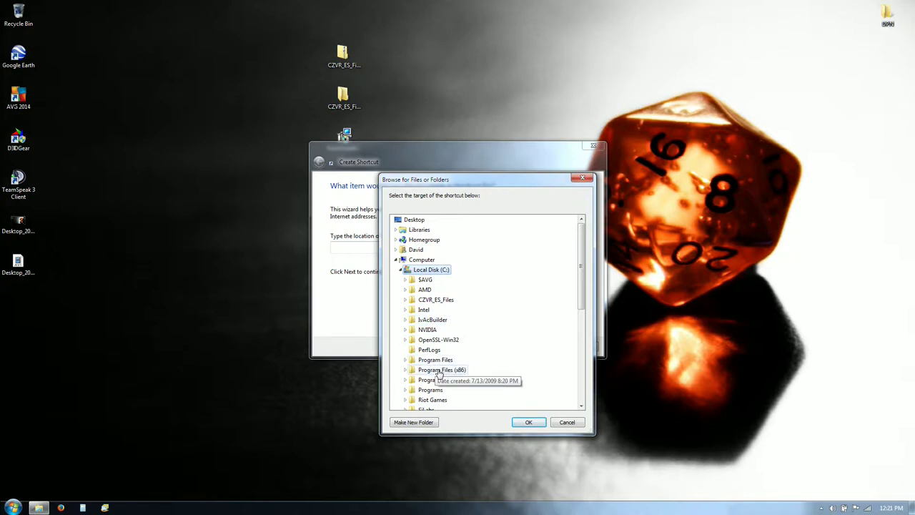
double_click(441, 371)
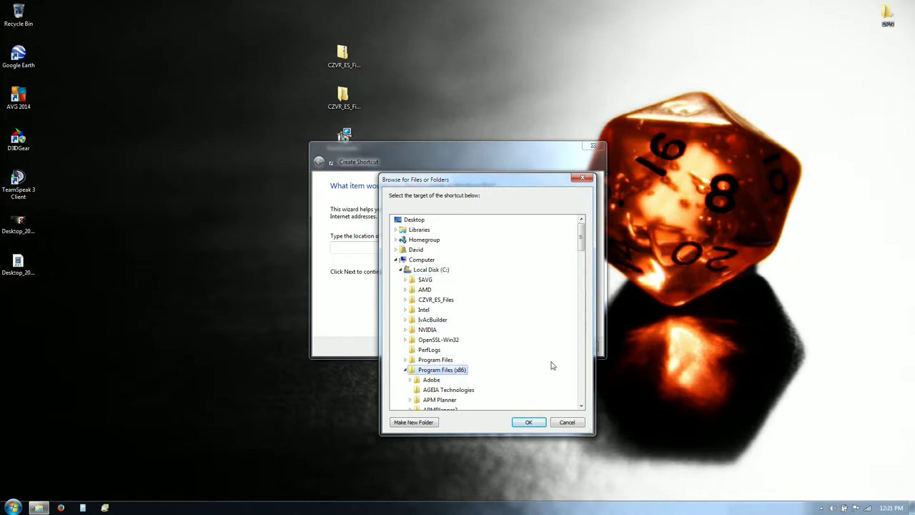
drag(582, 243, 582, 273)
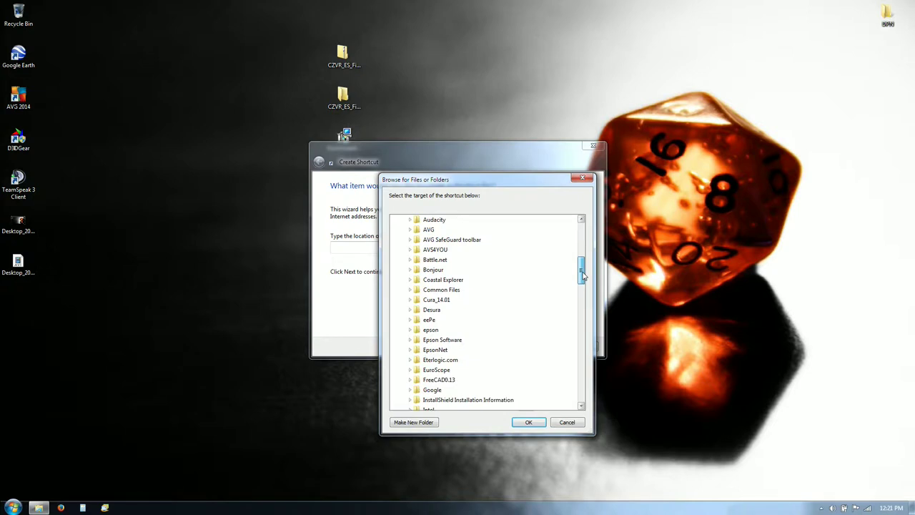
double_click(436, 369)
drag(582, 263, 584, 279)
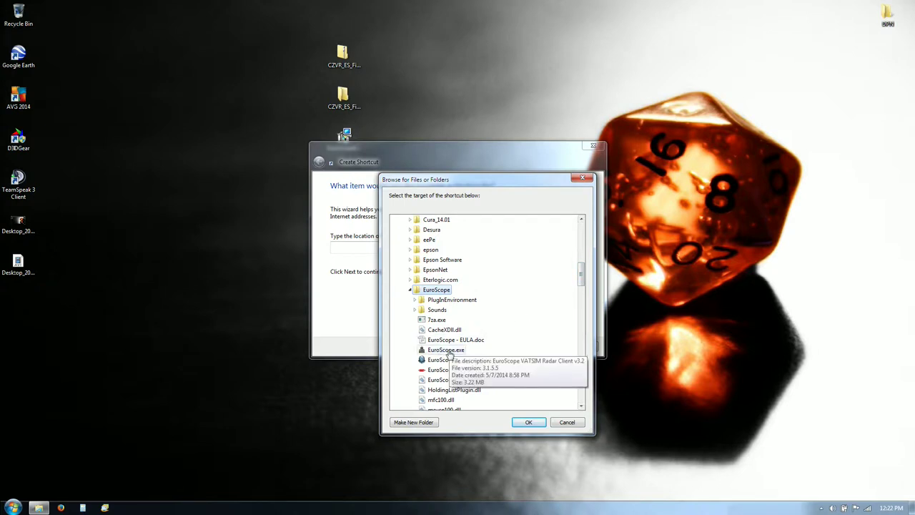
click(449, 350)
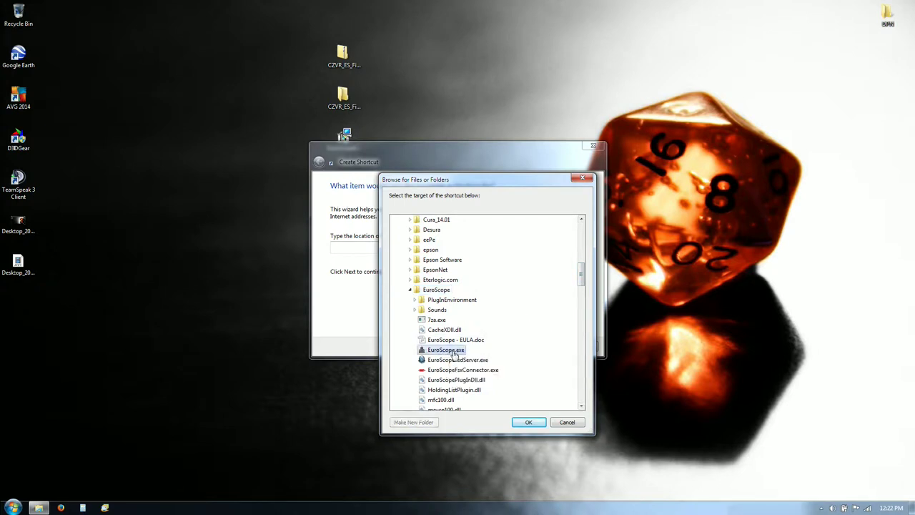
click(530, 422)
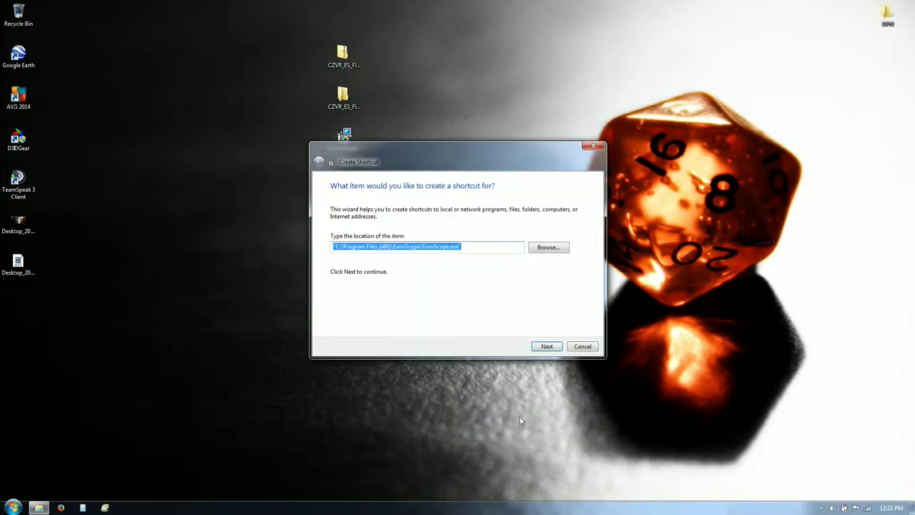
Name the shortcut EuroScope by removing .exe from the suggested name
click(547, 347)
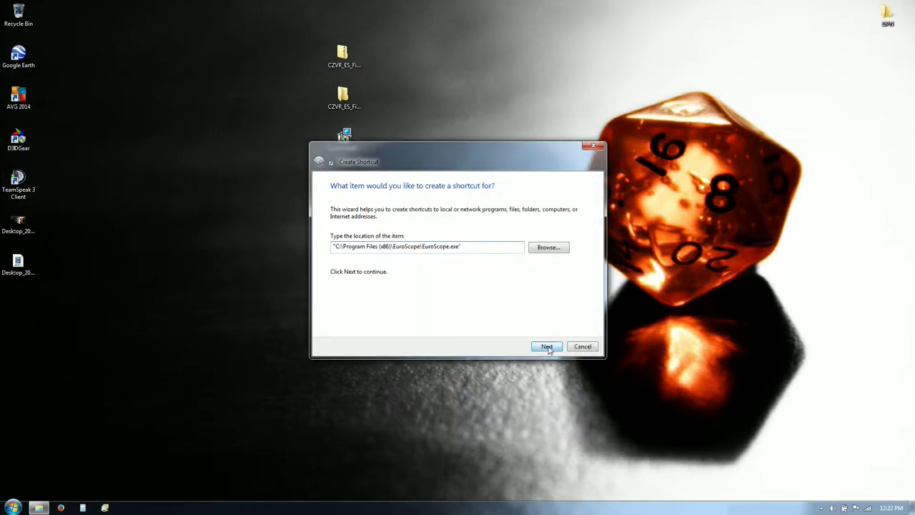
key(End)
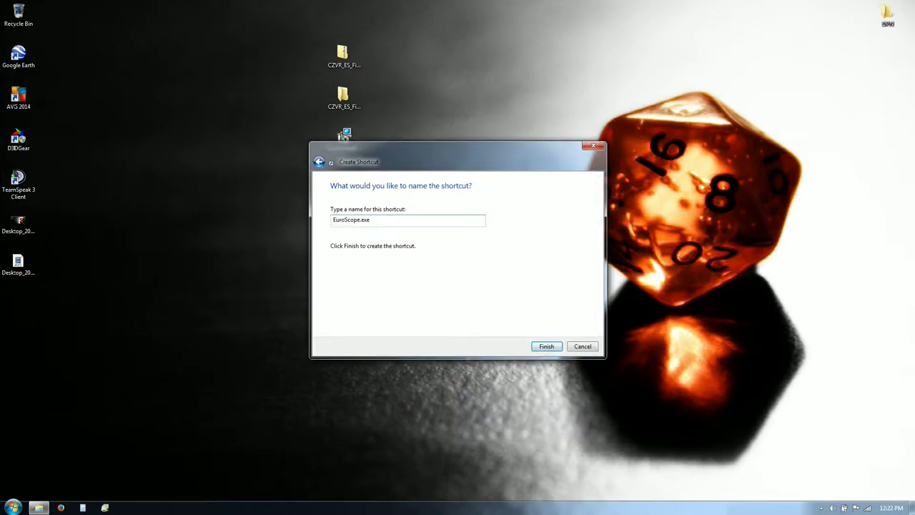
key(BackSpace)
key(BackSpace)
key(BackSpace)
key(BackSpace)
Finish the EuroScope shortcut, place it below the setup file icon, and launch it
click(544, 348)
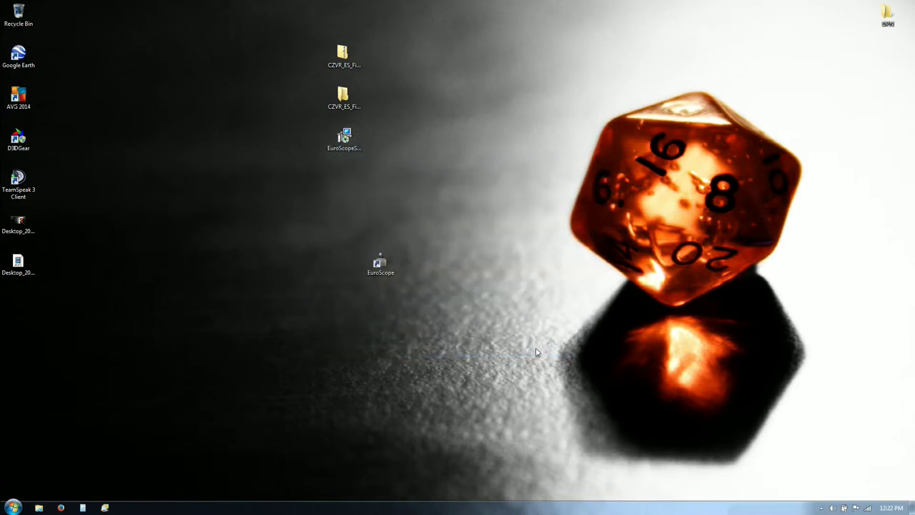
drag(377, 263, 424, 220)
drag(431, 183, 429, 183)
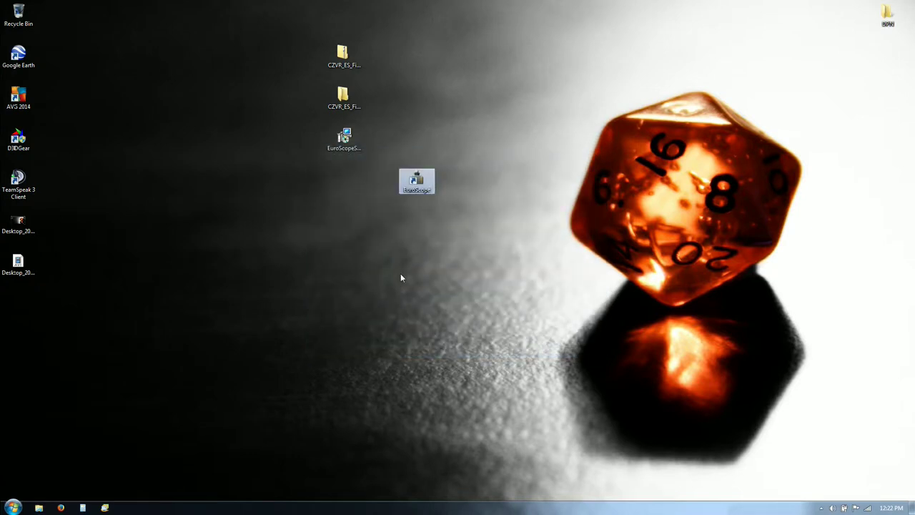
drag(418, 183, 340, 172)
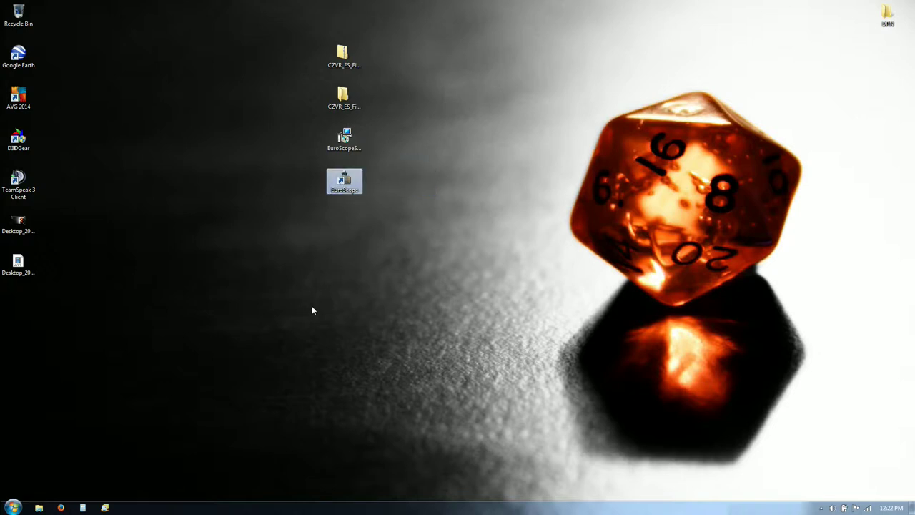
double_click(347, 184)
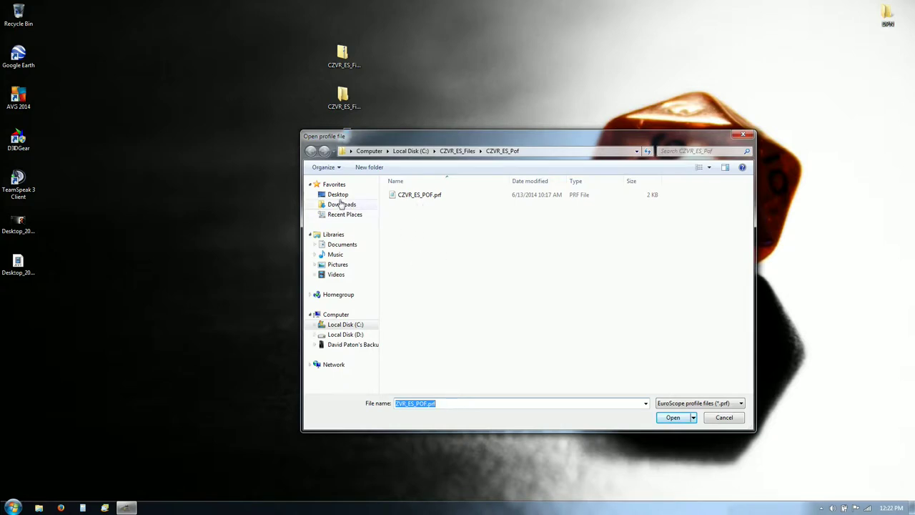
Navigate to C:\CZVR_ES_Files\CZVR_ES_Pof and select CZVR_ES_POF.prf
click(338, 195)
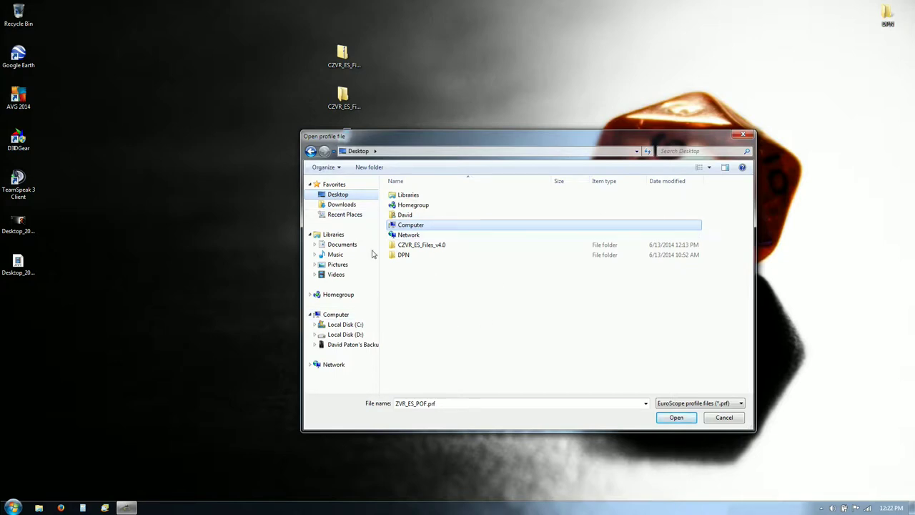
click(344, 325)
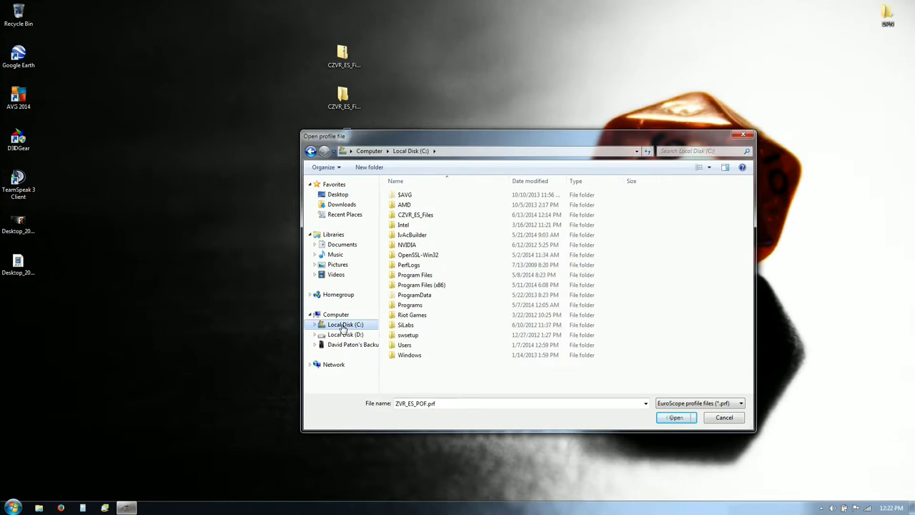
double_click(419, 216)
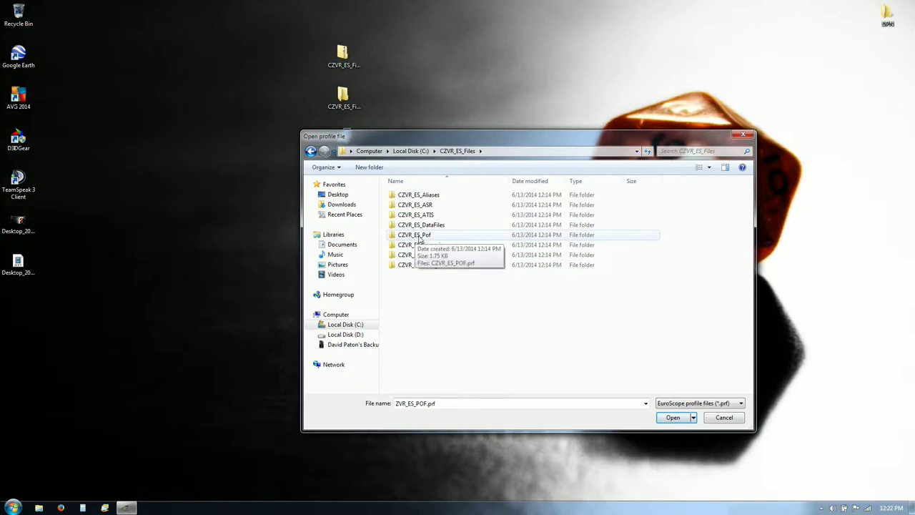
double_click(420, 237)
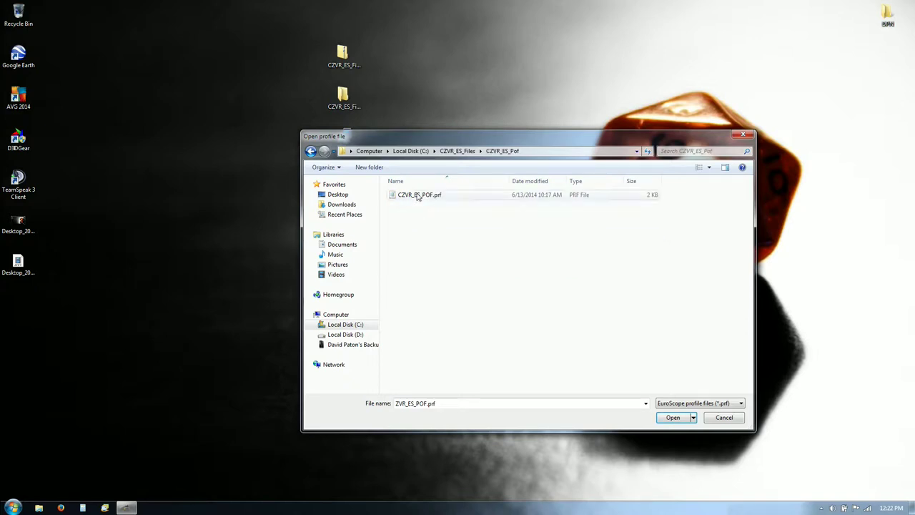
click(421, 200)
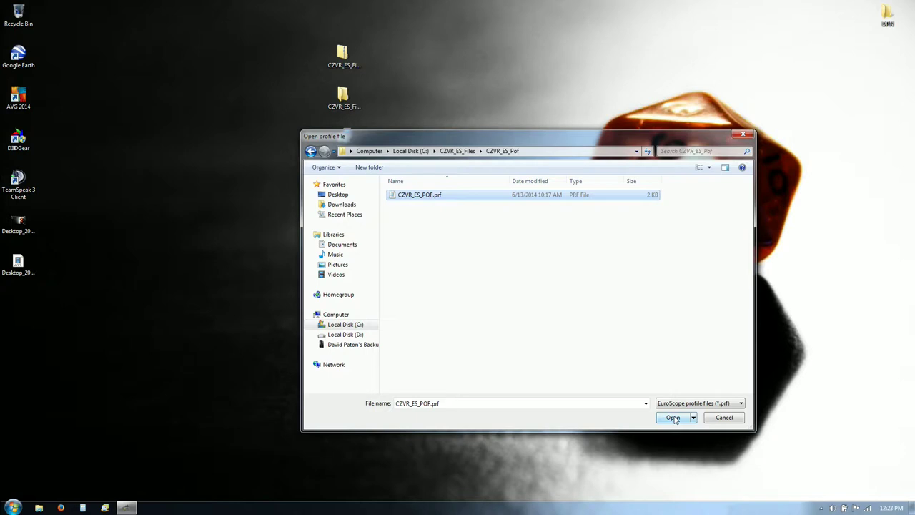
Open CZVR_ES_POF.prf and let the CZVR_FIR sector display load
click(674, 419)
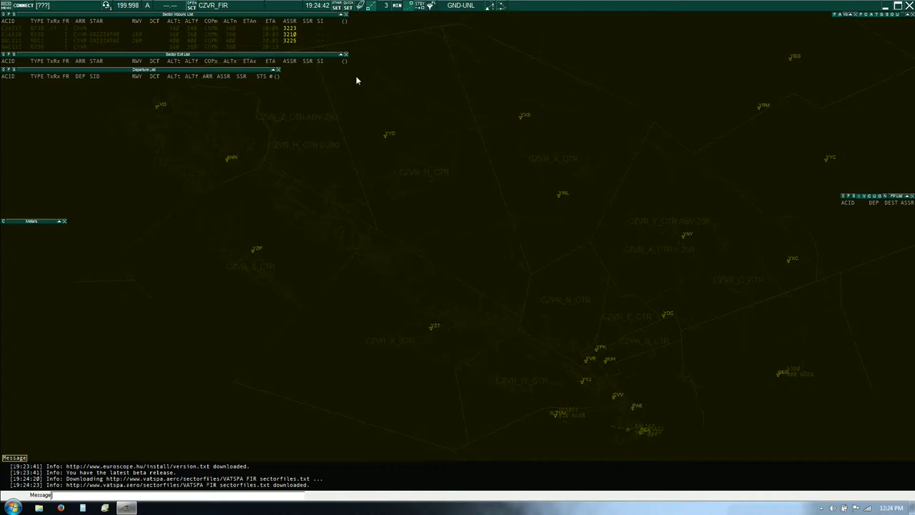
In OTHER SET, enable 'Auto load last profile on startup' and 'Auto save profile on exit'
click(337, 8)
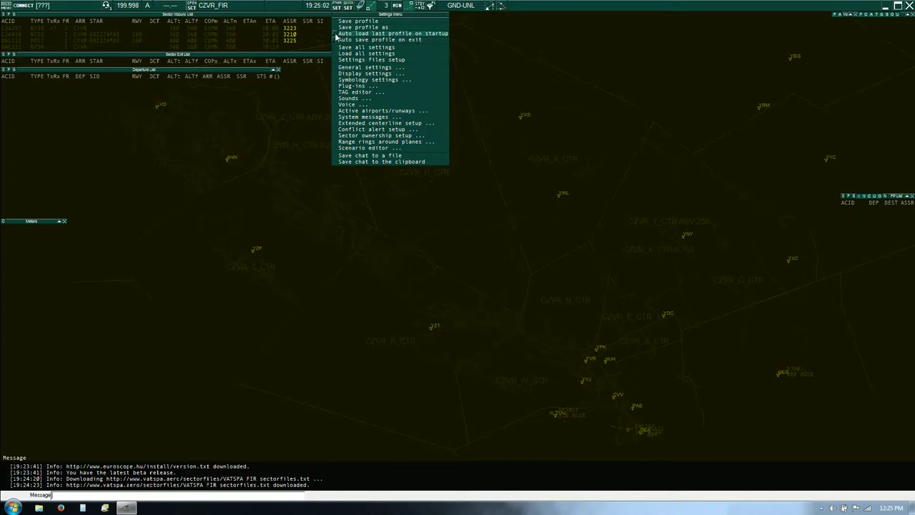
click(336, 37)
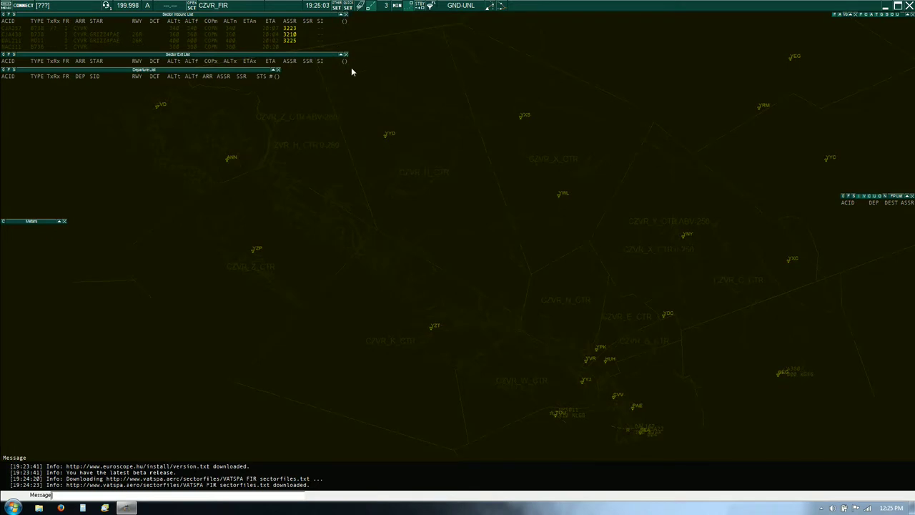
click(337, 7)
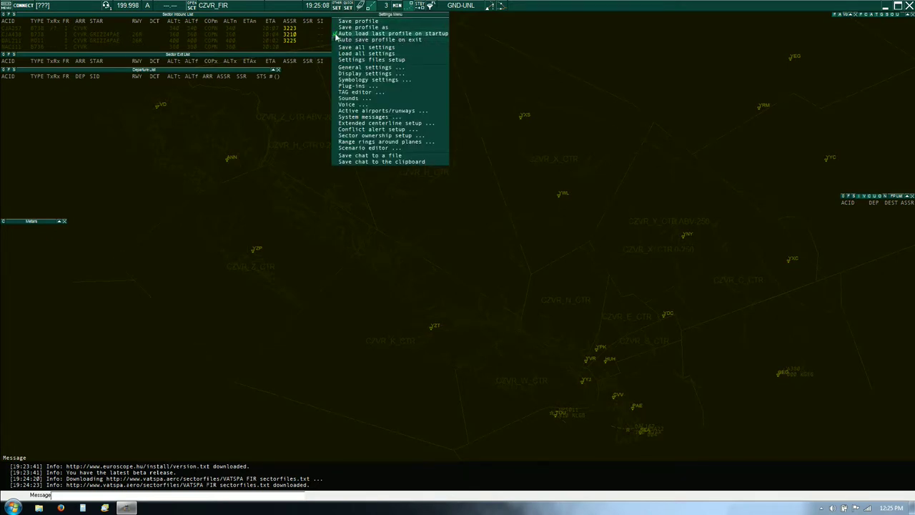
click(337, 34)
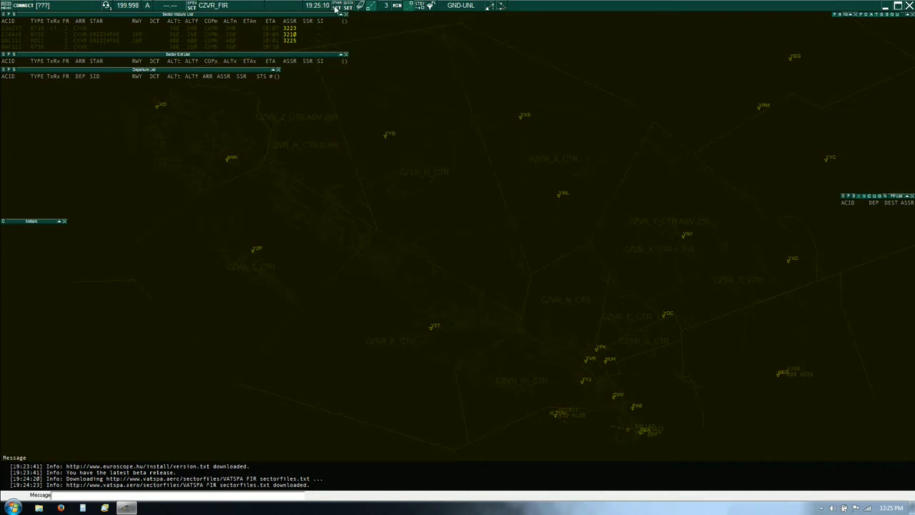
click(336, 7)
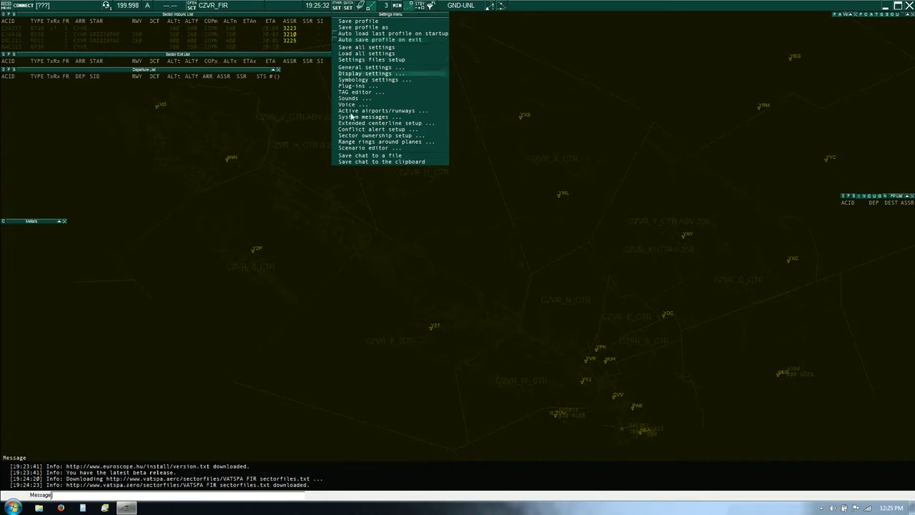
click(283, 121)
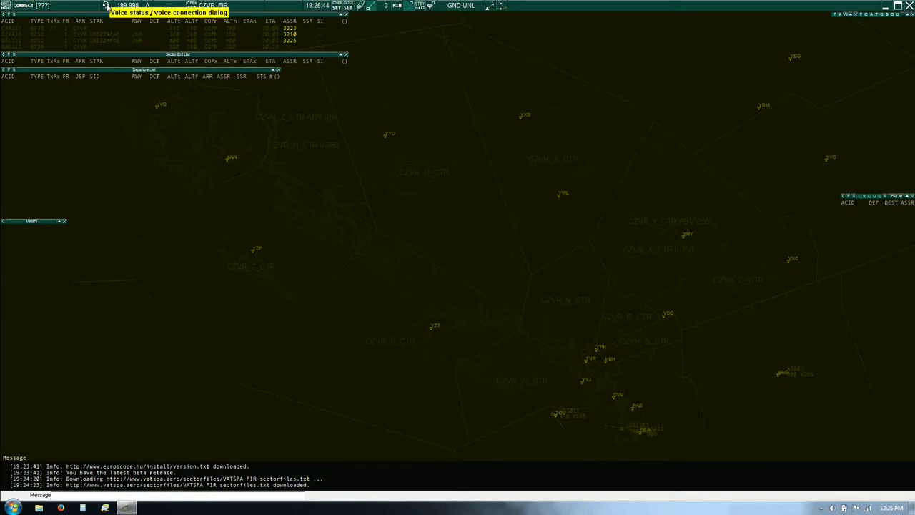
In voice hardware setup, set the DYNEX microphone and speakers as primary input and output
click(106, 7)
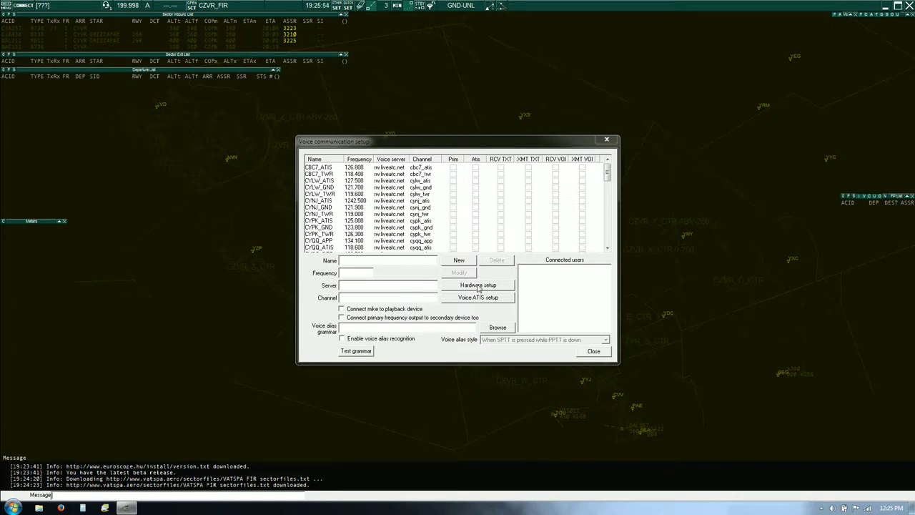
click(479, 286)
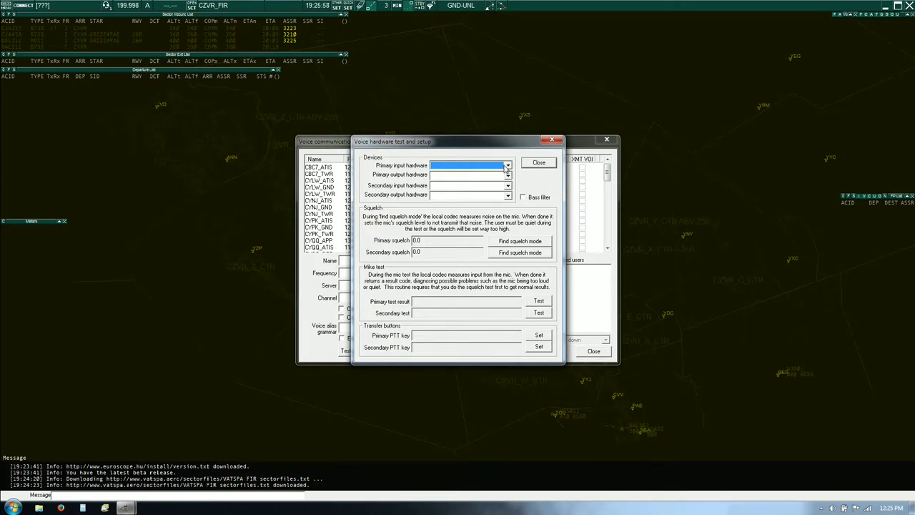
click(508, 165)
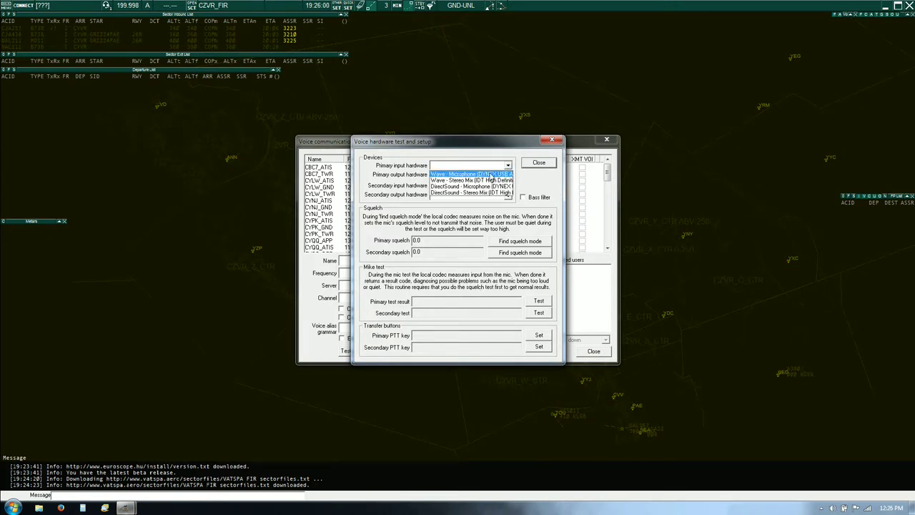
click(490, 175)
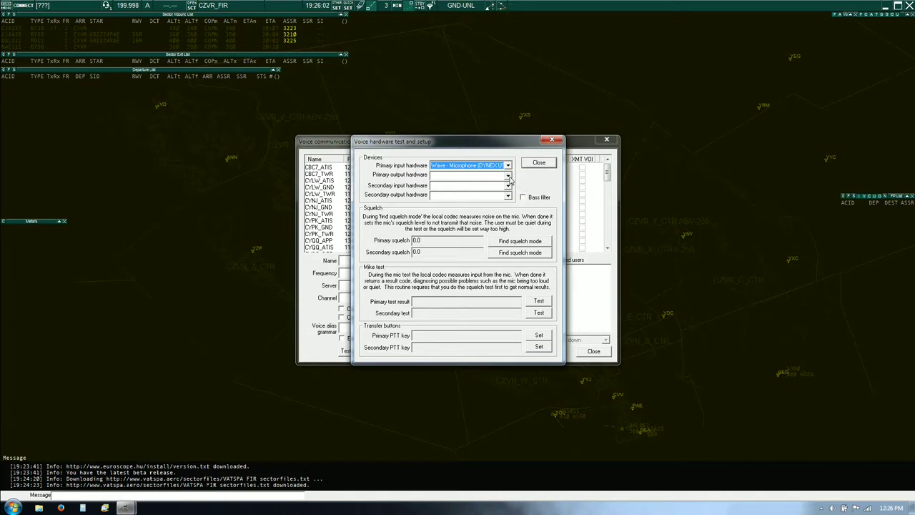
click(508, 175)
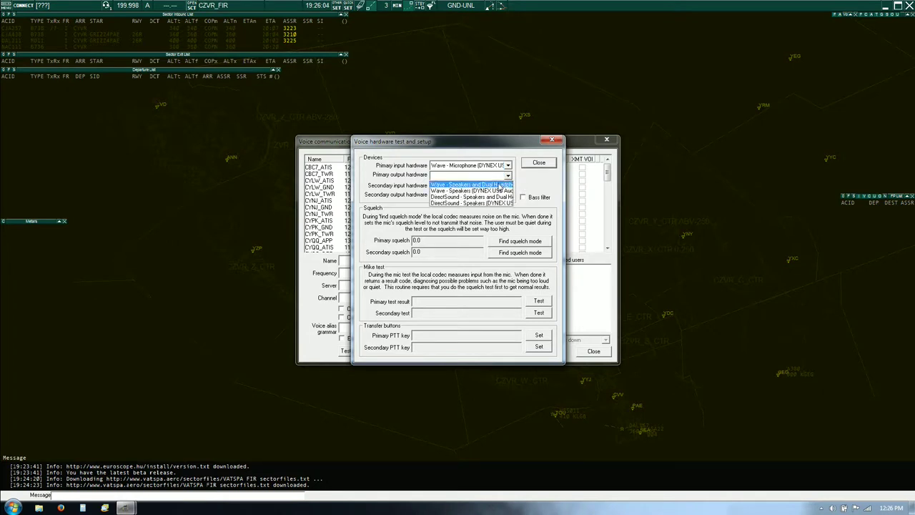
click(498, 191)
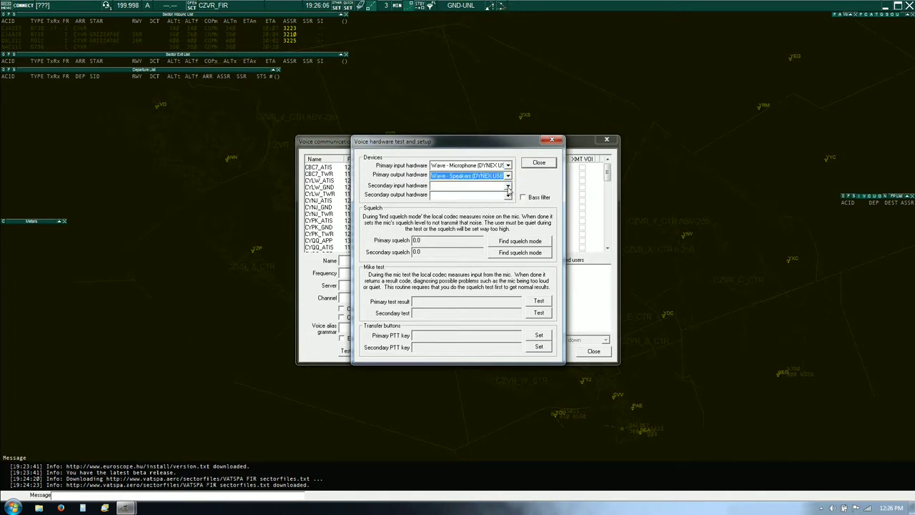
Set the DYNEX microphone and speakers as secondary devices and enable the Bass filter
click(507, 185)
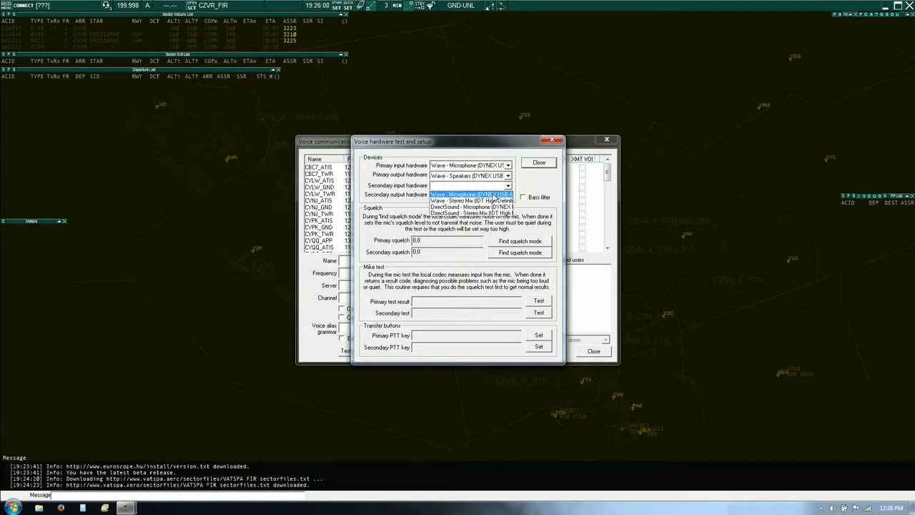
click(493, 195)
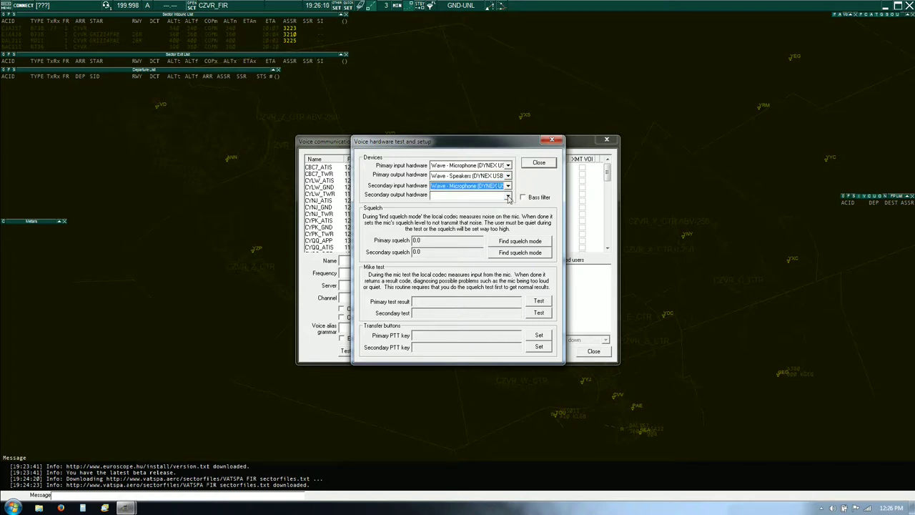
click(508, 196)
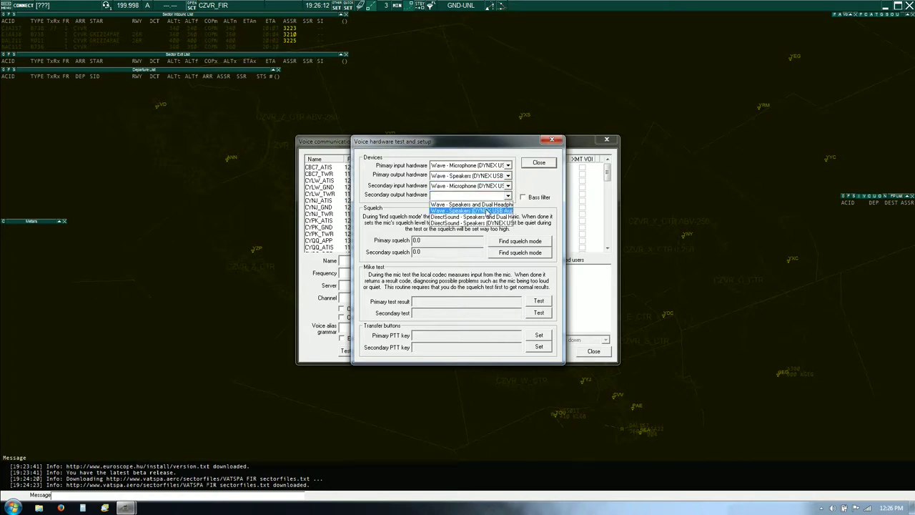
click(487, 211)
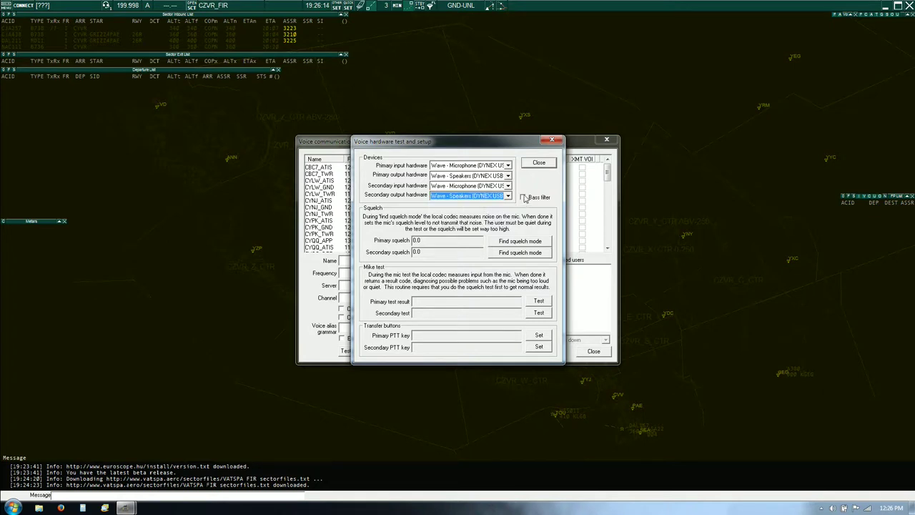
click(523, 198)
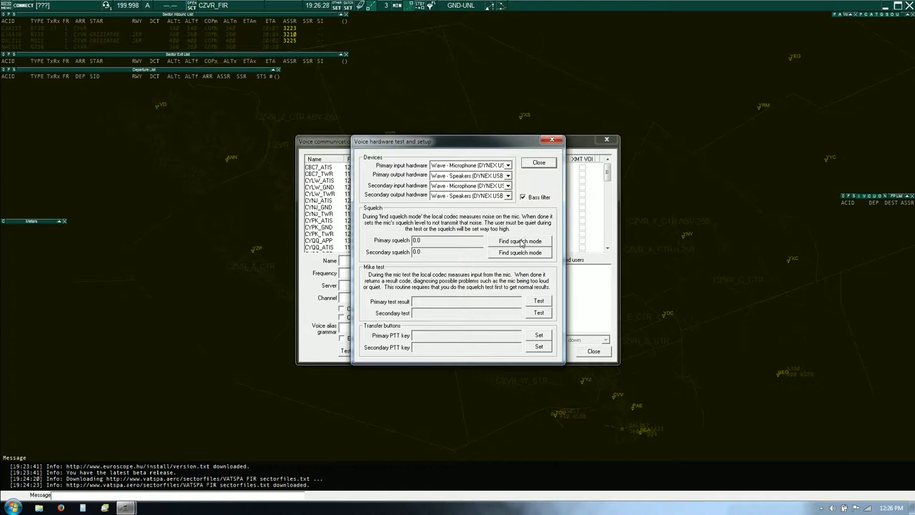
Calibrate primary and secondary squelch (315.5 / 330.5) and test both microphones
click(520, 244)
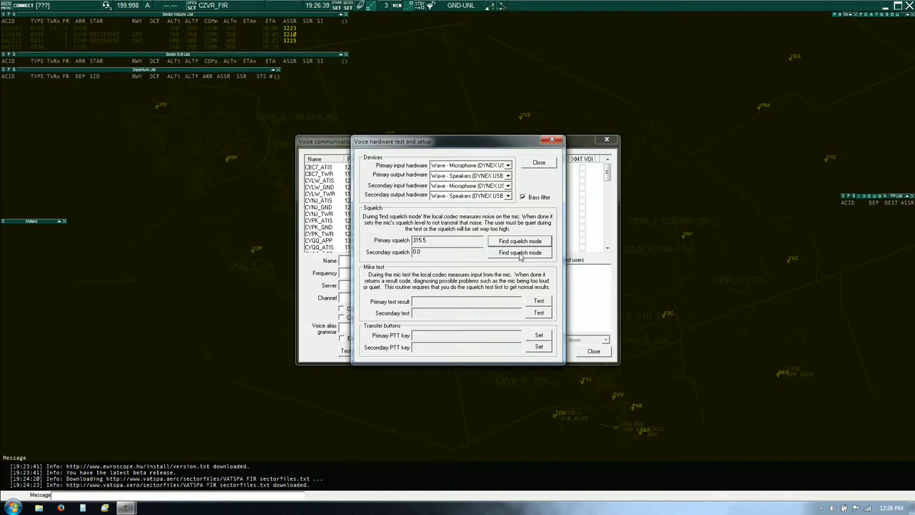
click(520, 253)
click(501, 243)
click(539, 303)
click(539, 313)
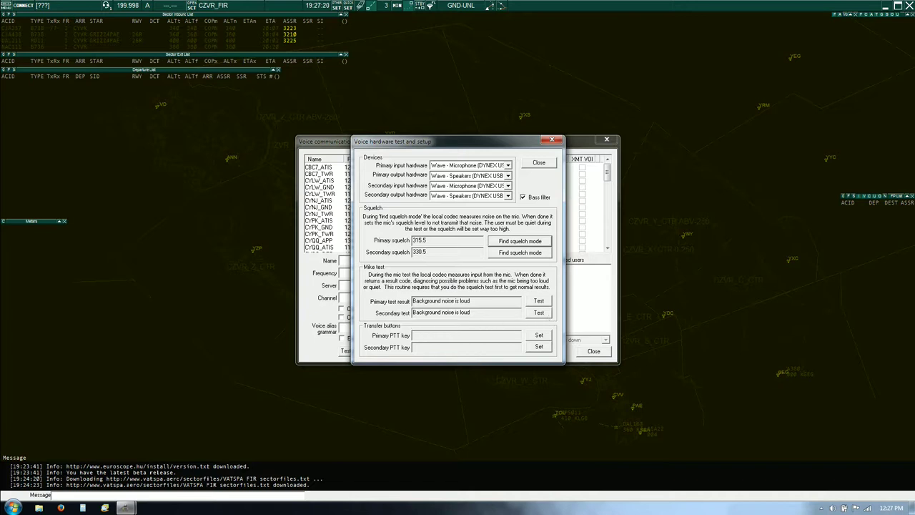
Assign Ctrl as primary and Right Ctrl as secondary push-to-talk, then close hardware setup
click(539, 336)
key(ctrl)
click(539, 346)
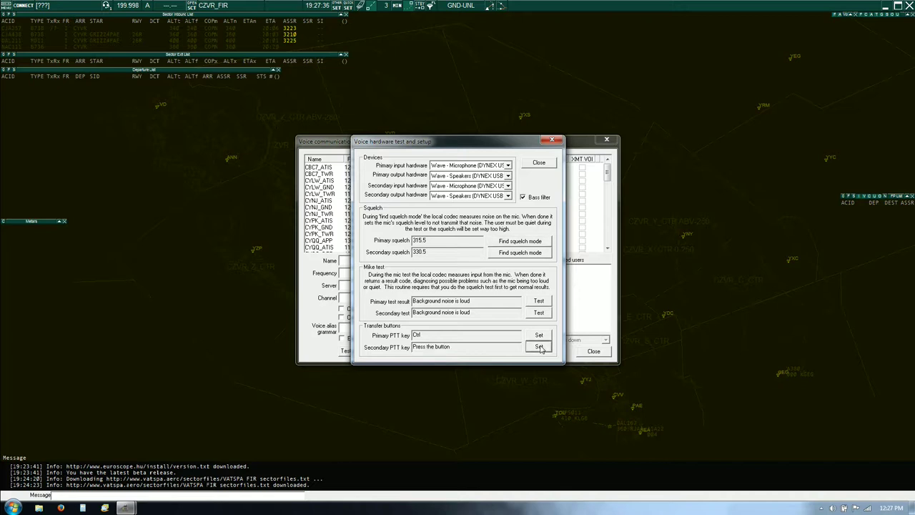
key(Control_R)
click(541, 163)
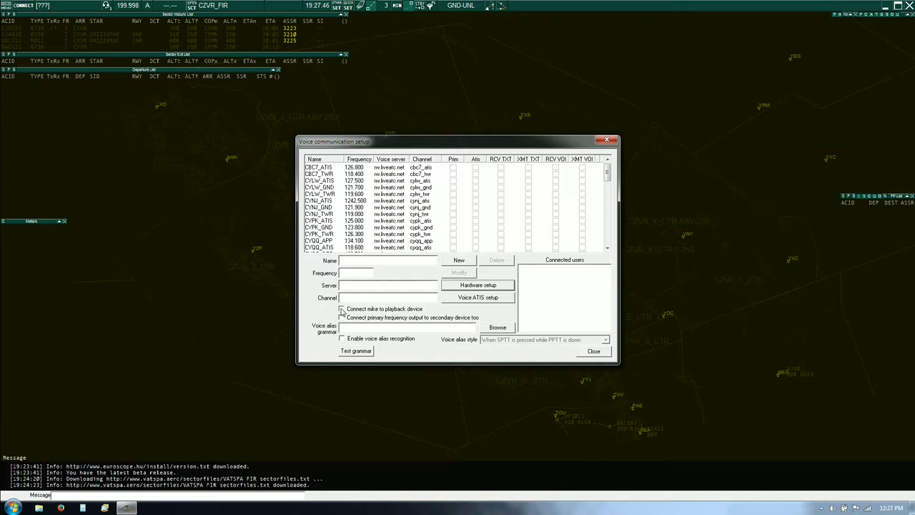
Toggle 'Connect mike to playback device' on and back off, then close Voice communication setup
click(342, 309)
click(342, 309)
click(594, 352)
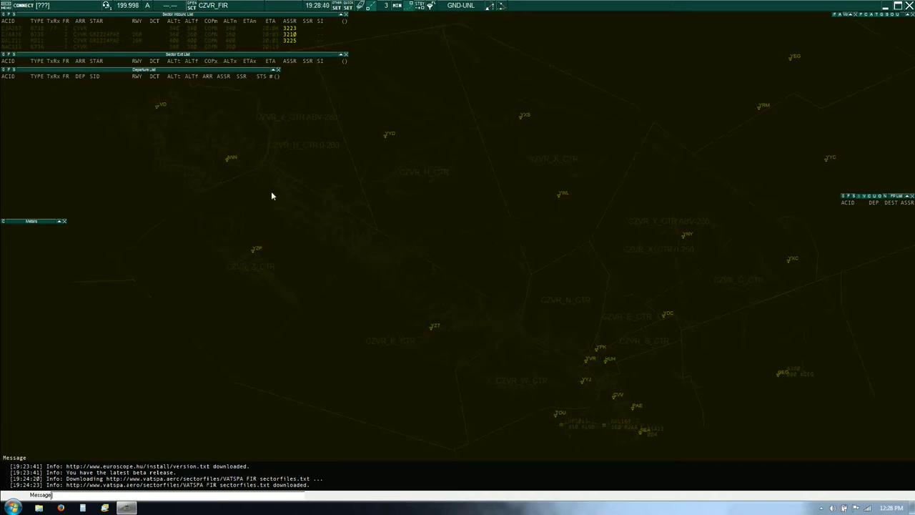
Glance at the QUICK SET menu, then bring up the Connect dialog
click(348, 7)
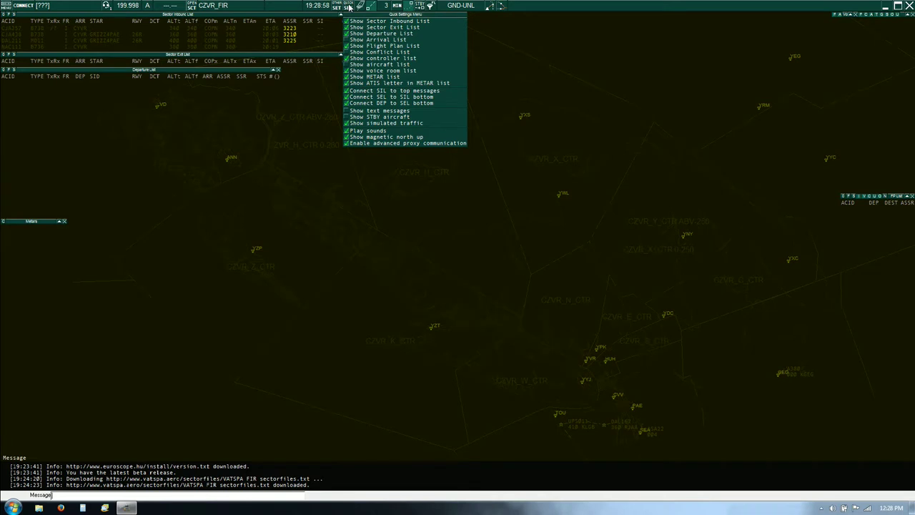
click(402, 204)
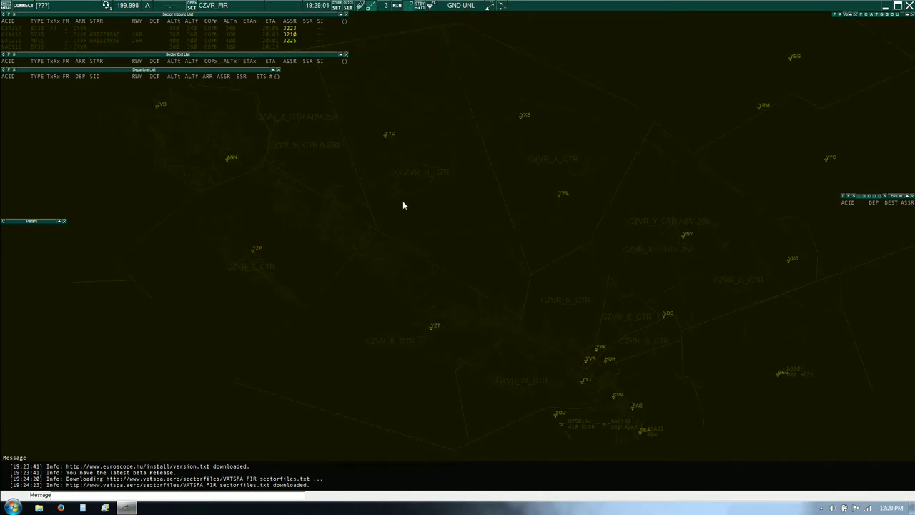
click(25, 8)
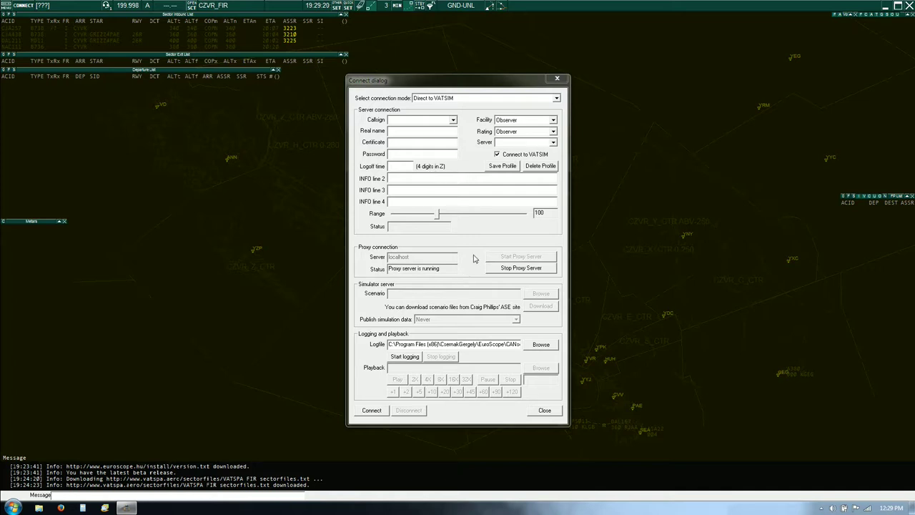
Set the connection mode to Direct to VATSIM and load the CZVR_OBS callsign profile
click(556, 99)
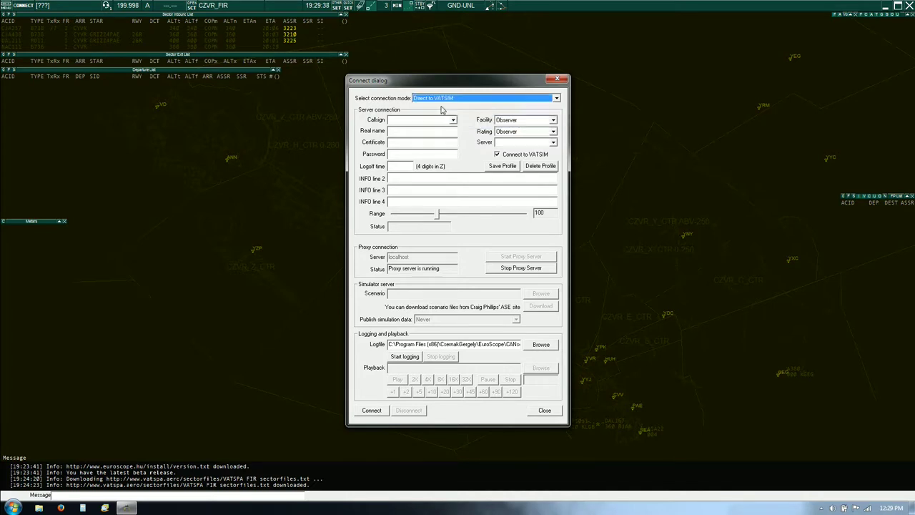
click(443, 106)
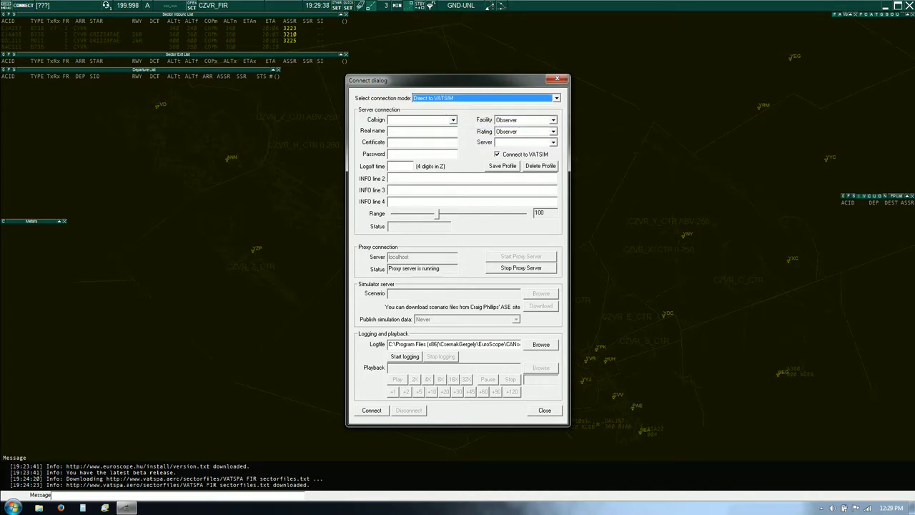
click(453, 120)
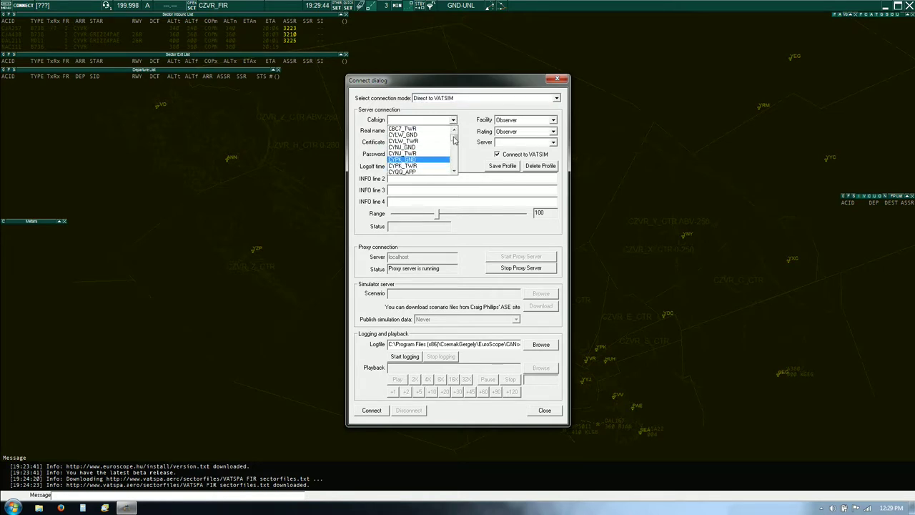
drag(455, 140, 455, 171)
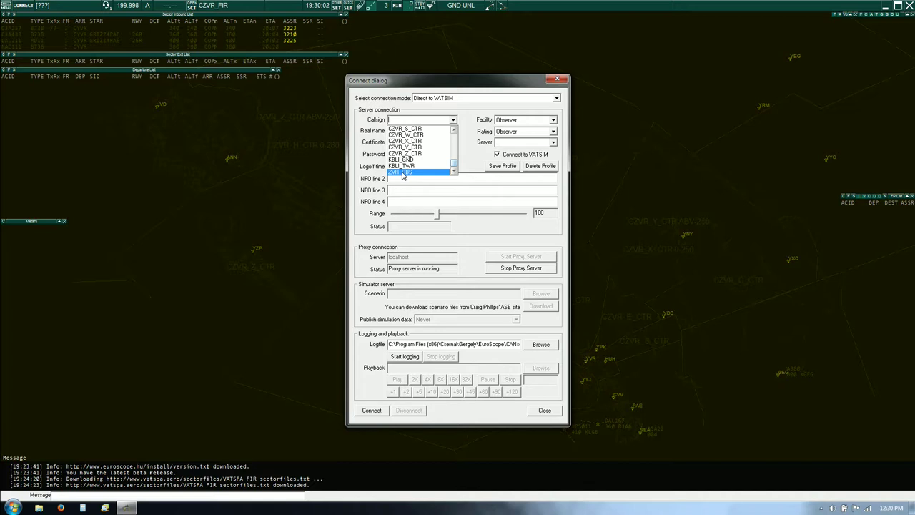
click(402, 172)
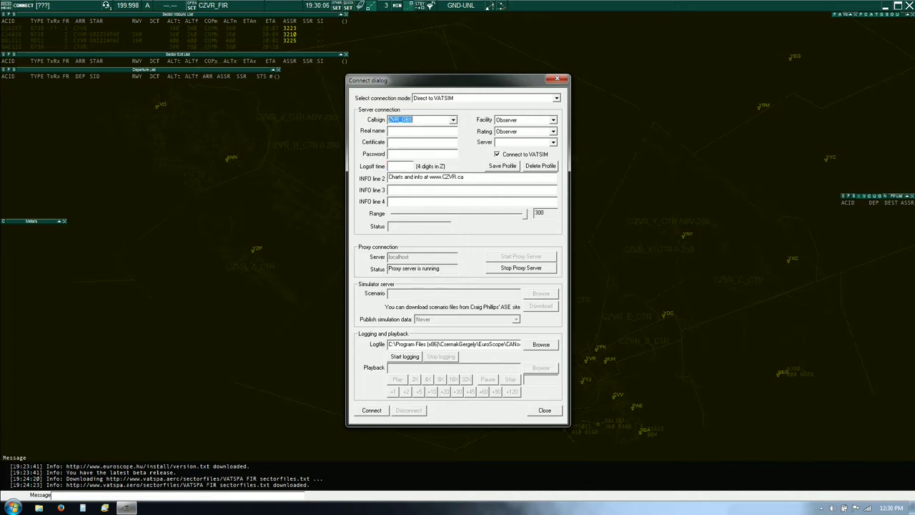
Change the callsign to ZVR_DP_OBS and choose the USA-W server
key(Home)
key(Delete)
text(DP_)
click(553, 143)
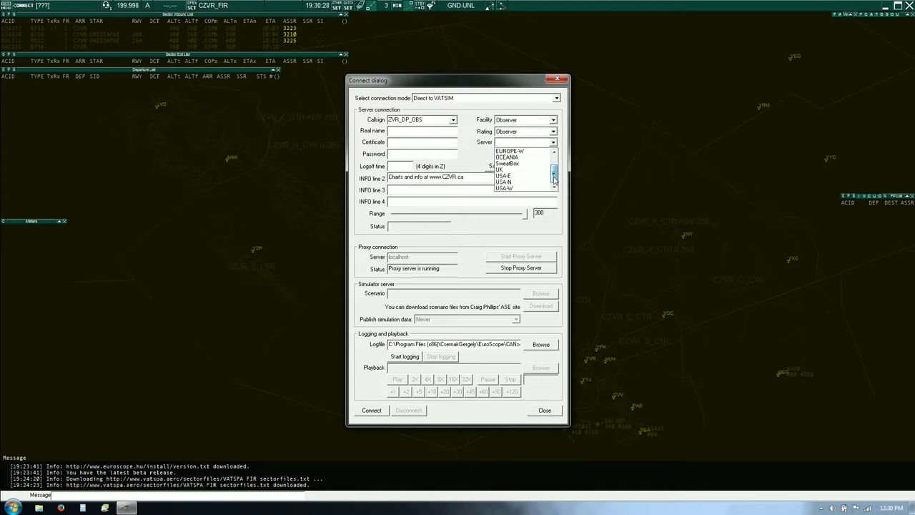
scroll(541, 178, down, 1)
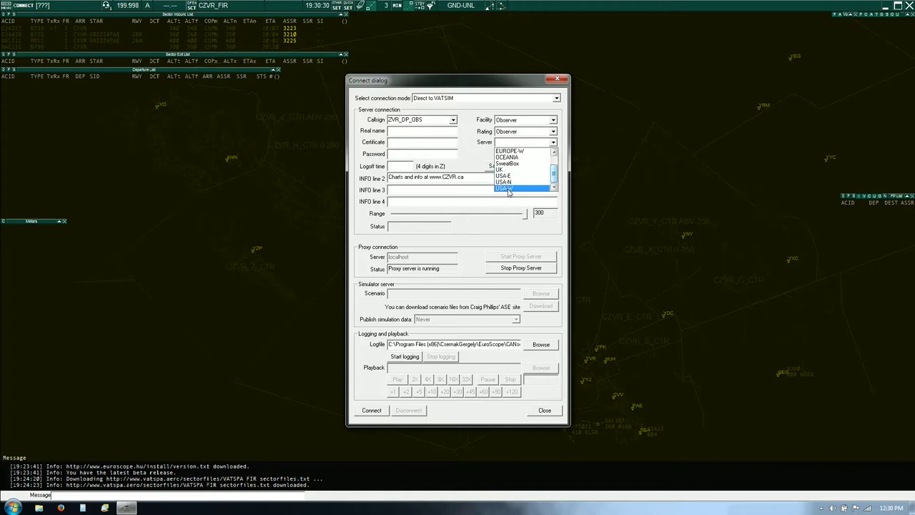
click(507, 189)
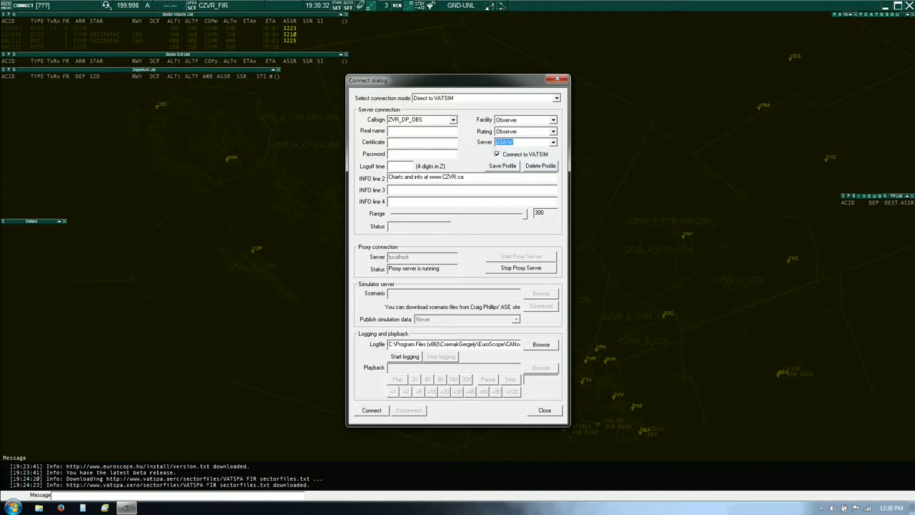
Enter the controller's real name, VATSIM account ID and account password
click(403, 140)
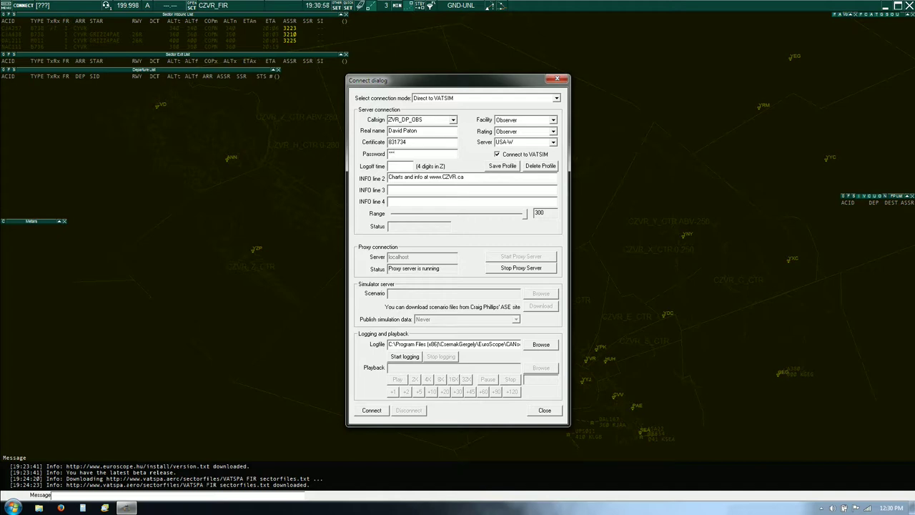
text(*)
Go online as ZVR_DP_OBS and close the Voice communication setup window
click(372, 411)
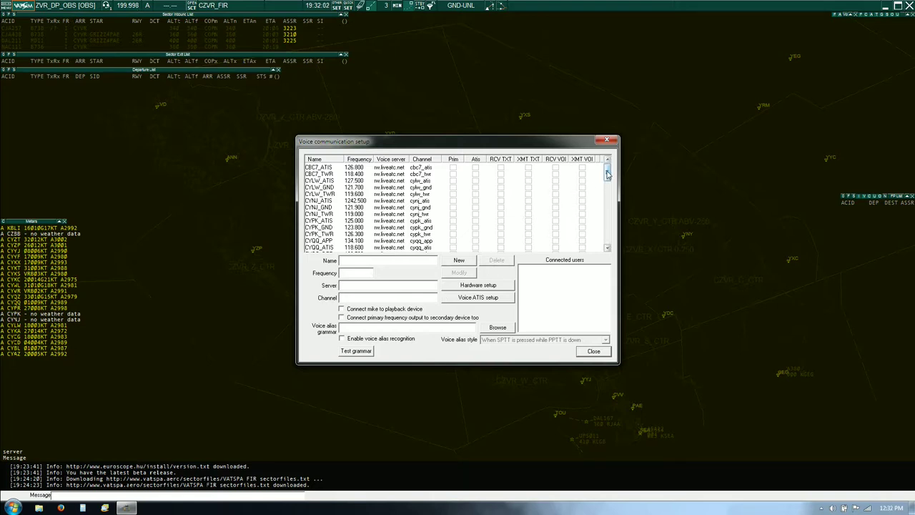
mouse_move(606, 173)
mouse_down()
mouse_move(607, 207)
mouse_move(612, 164)
mouse_up()
click(612, 140)
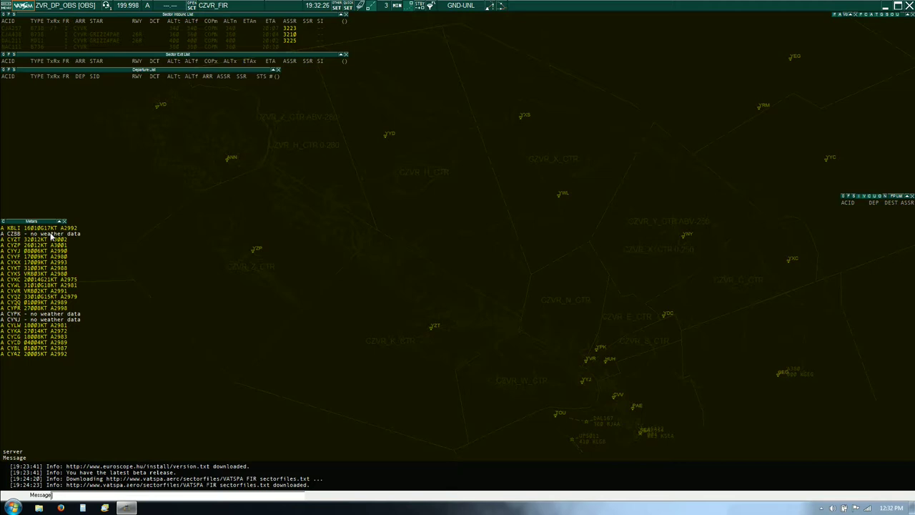
Remove CZBB, CYPK and CYVJ from the Metars list, expand CYXX, and show server messages
click(51, 234)
click(52, 310)
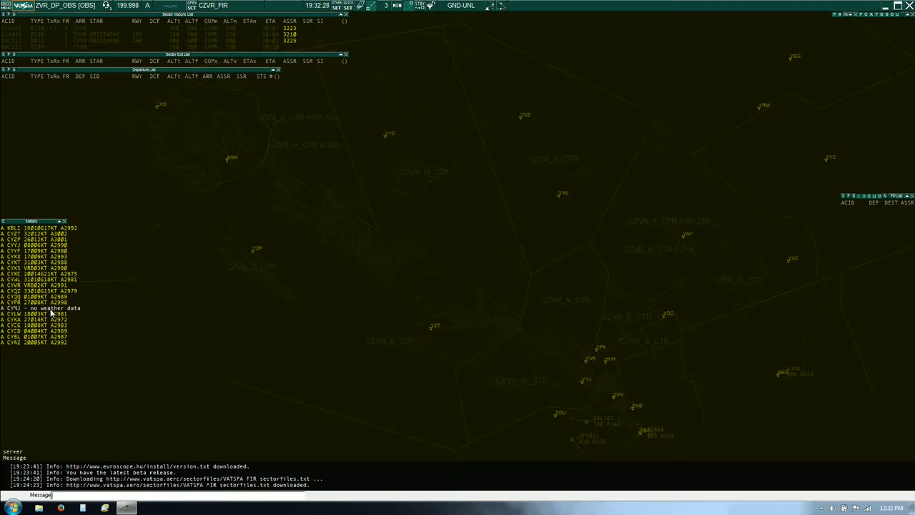
click(51, 310)
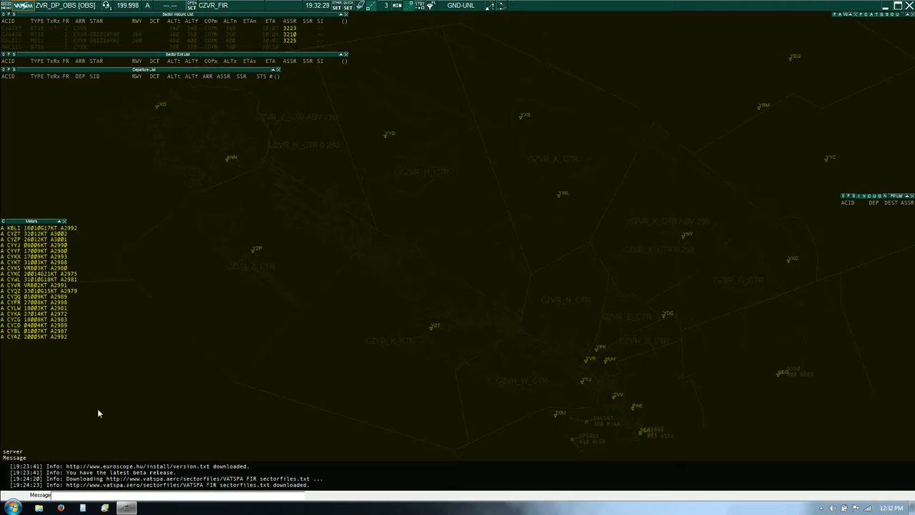
click(34, 257)
click(14, 453)
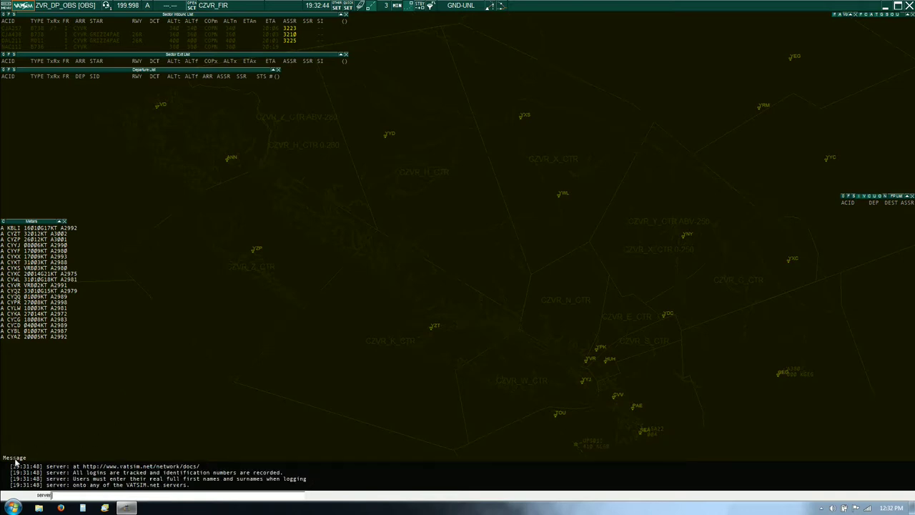
Return the message pane to the general Message tab
click(15, 460)
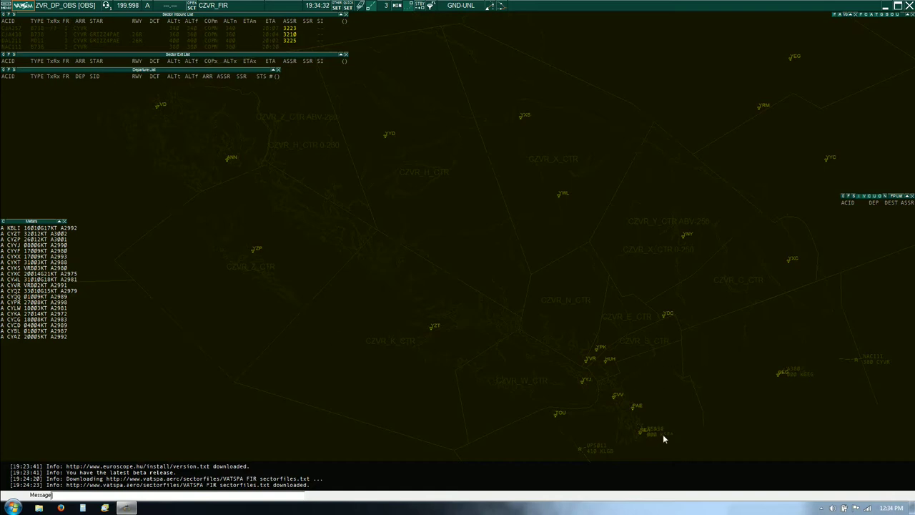
Select the A380, toggle its route, check its flight plan, and shift the A1501 tag down-right
click(804, 354)
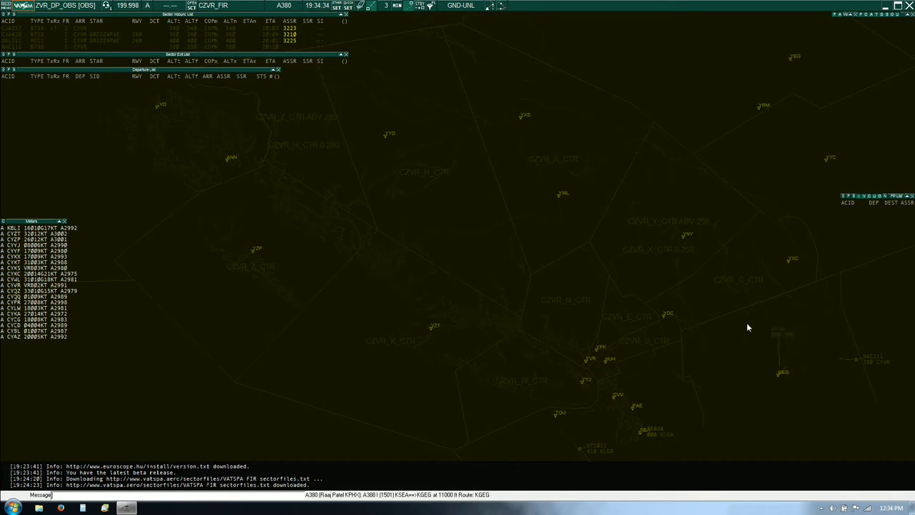
mouse_move(737, 342)
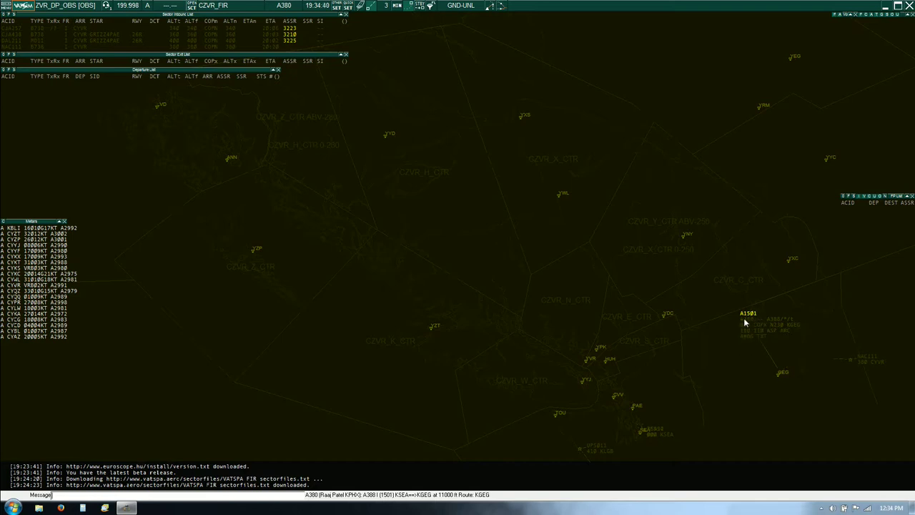
click(747, 332)
click(745, 329)
click(794, 325)
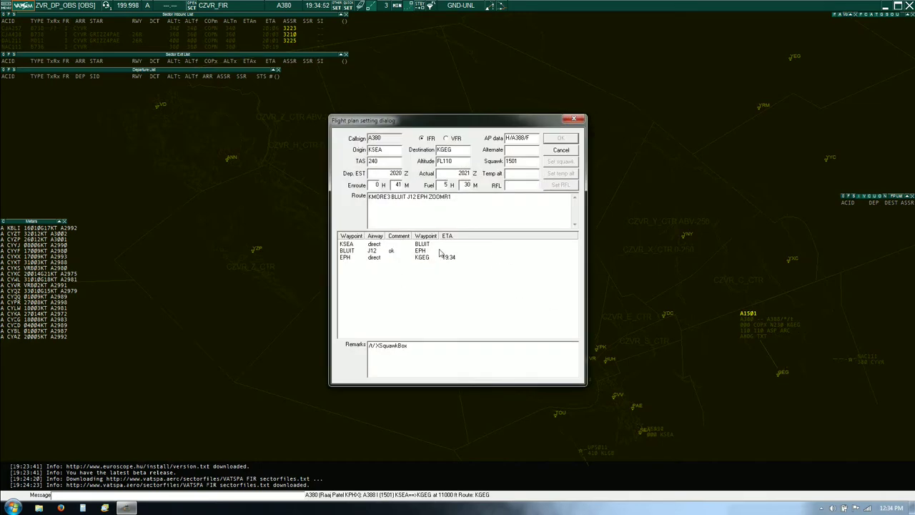
click(575, 119)
mouse_move(767, 337)
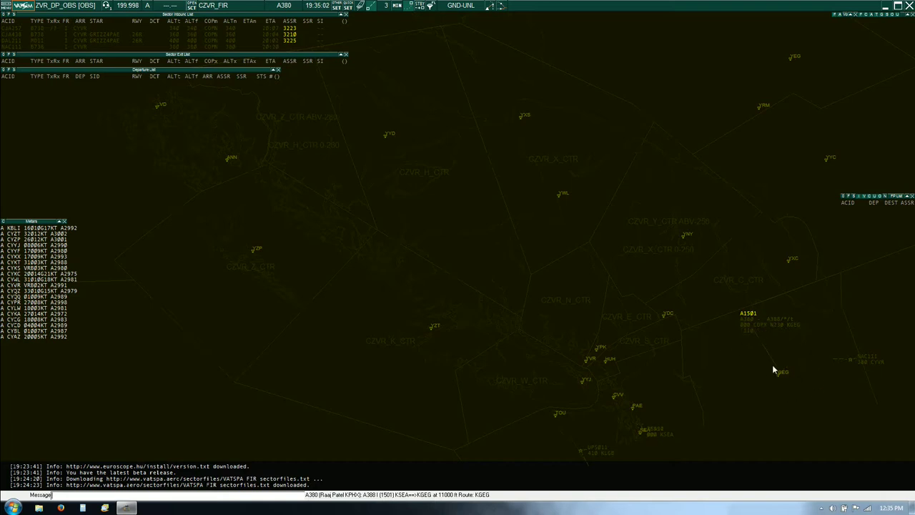
drag(750, 327, 770, 346)
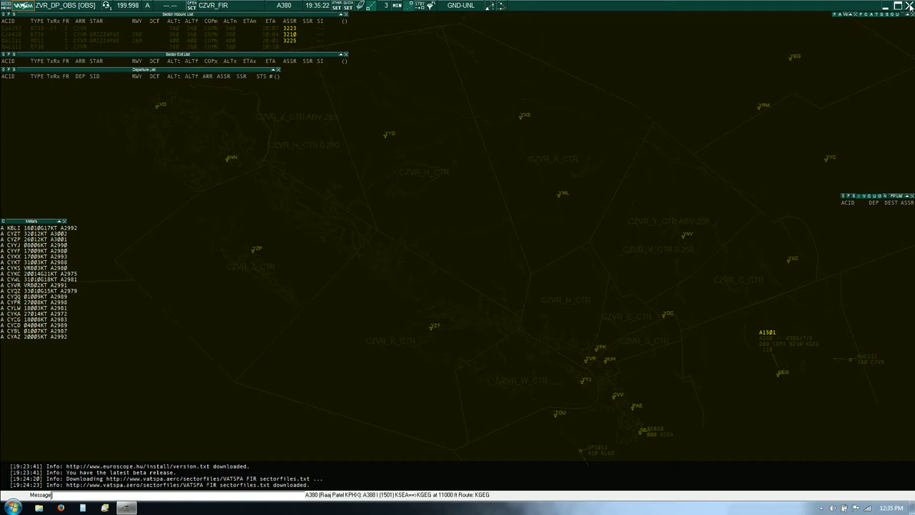
Disconnect from the VATSIM network and close the Connect dialog
click(25, 8)
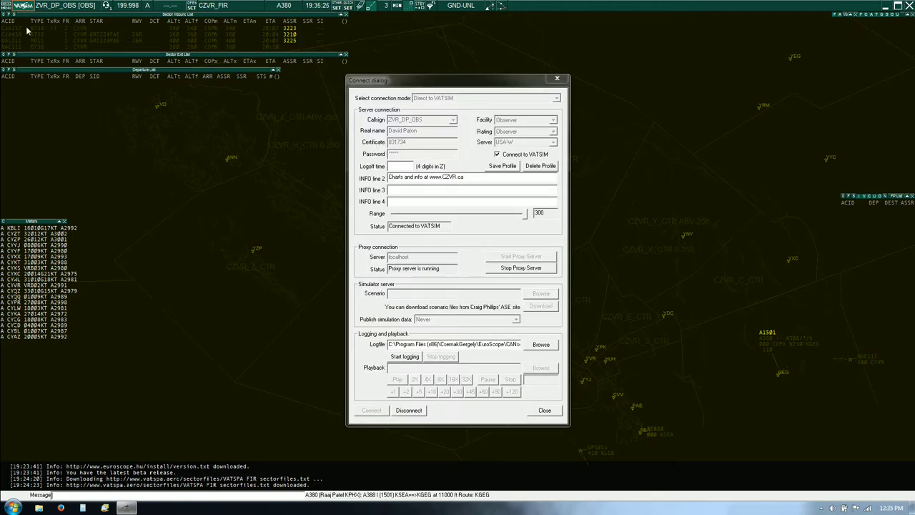
click(408, 411)
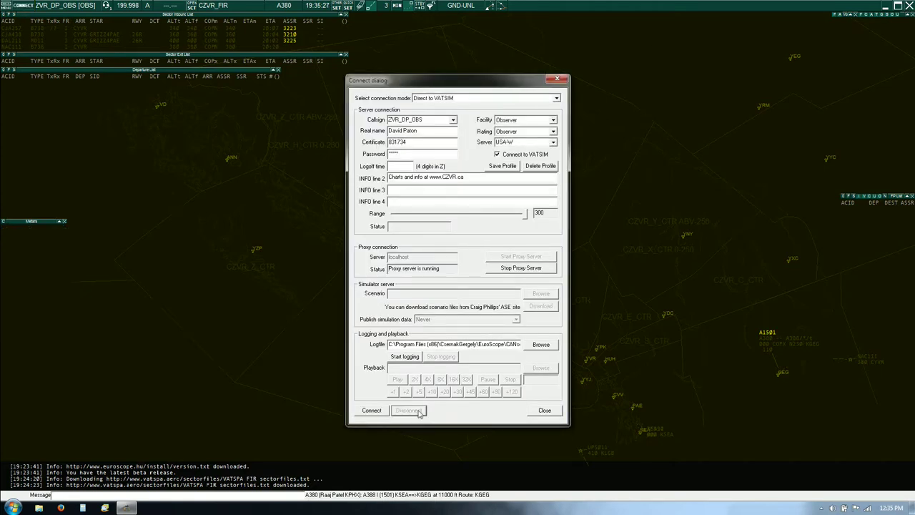
click(547, 411)
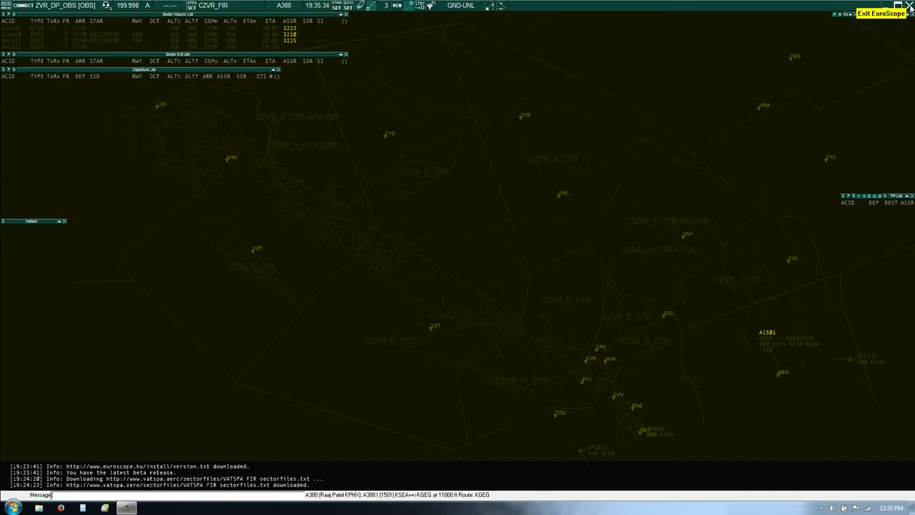
Exit EuroScope, confirming the exit and declining to save the session data
click(910, 7)
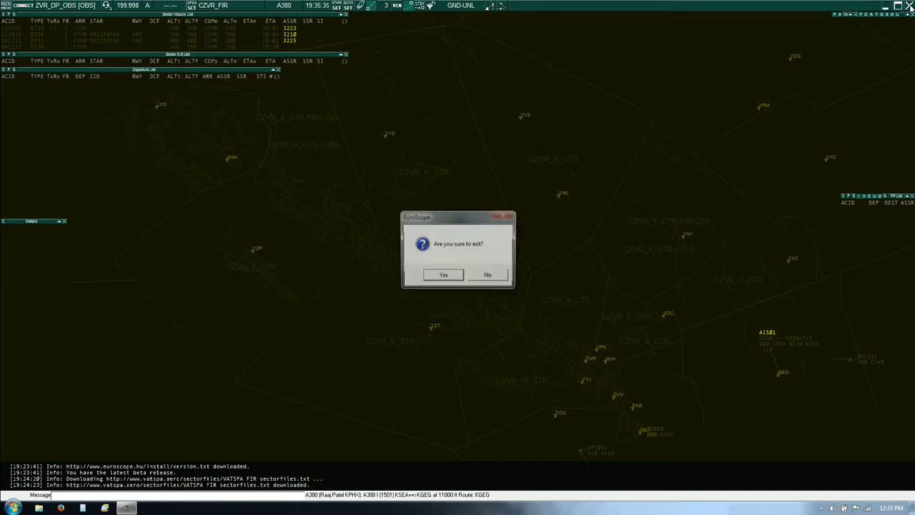
click(444, 277)
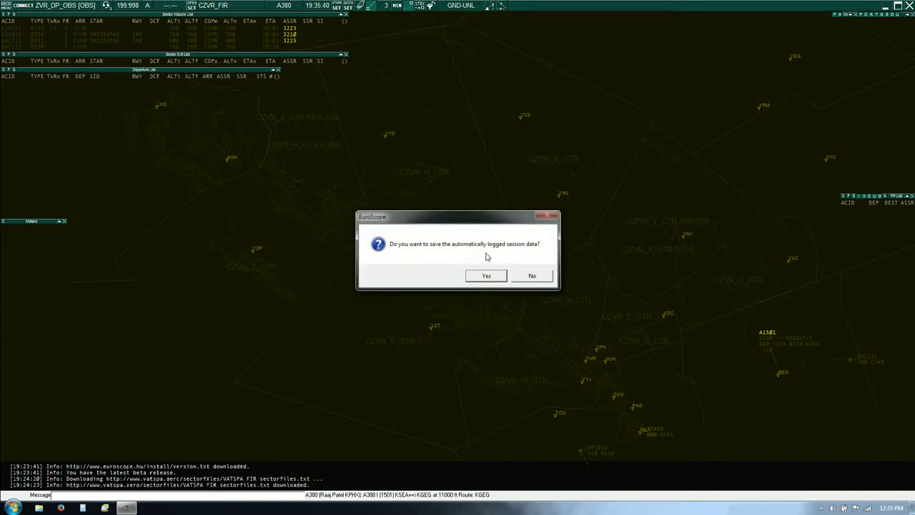
click(532, 277)
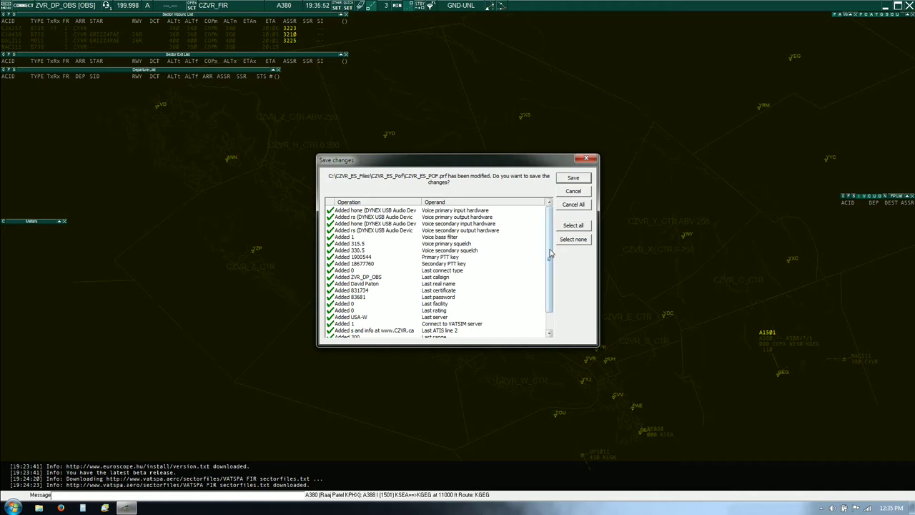
Save the CZVR_ES_POF.prf profile changes so EuroScope finishes closing
drag(550, 248, 551, 267)
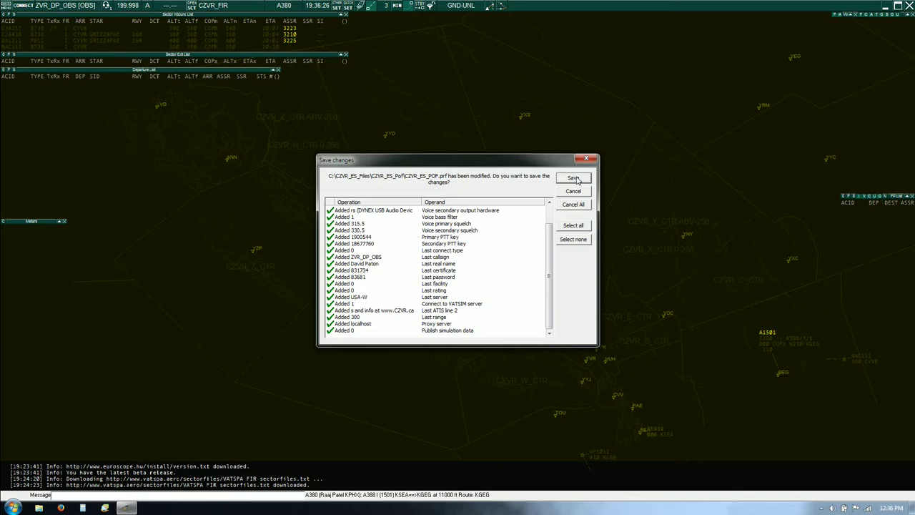
click(574, 178)
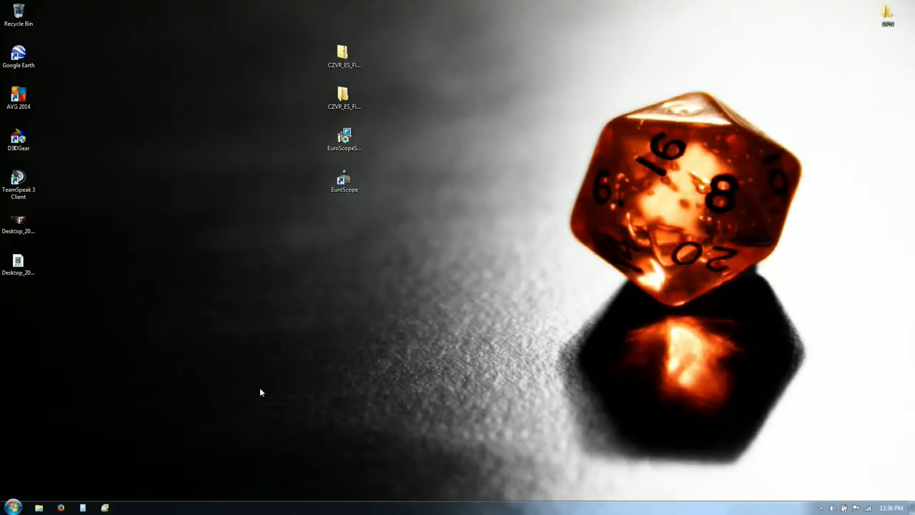
double_click(345, 187)
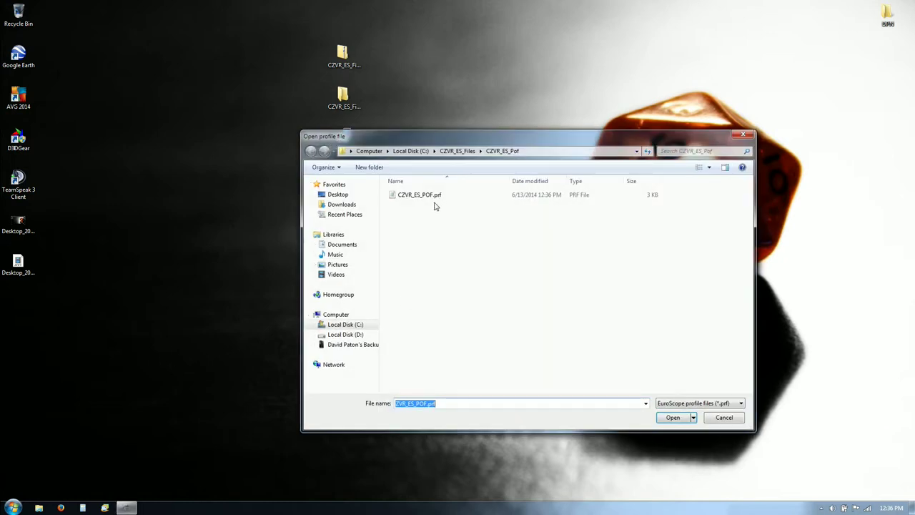
click(414, 197)
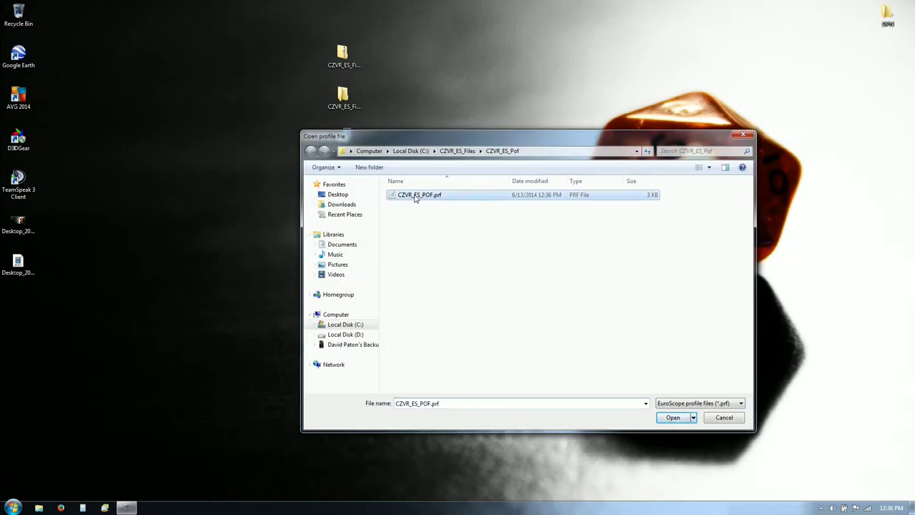
click(672, 417)
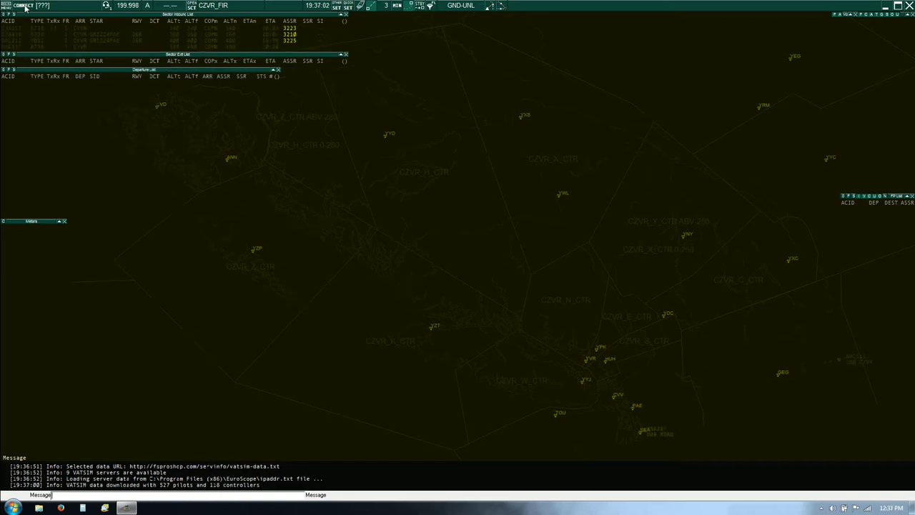
Open the Connect dialog and load the CYVR_APP approach profile from the Callsign list
click(25, 7)
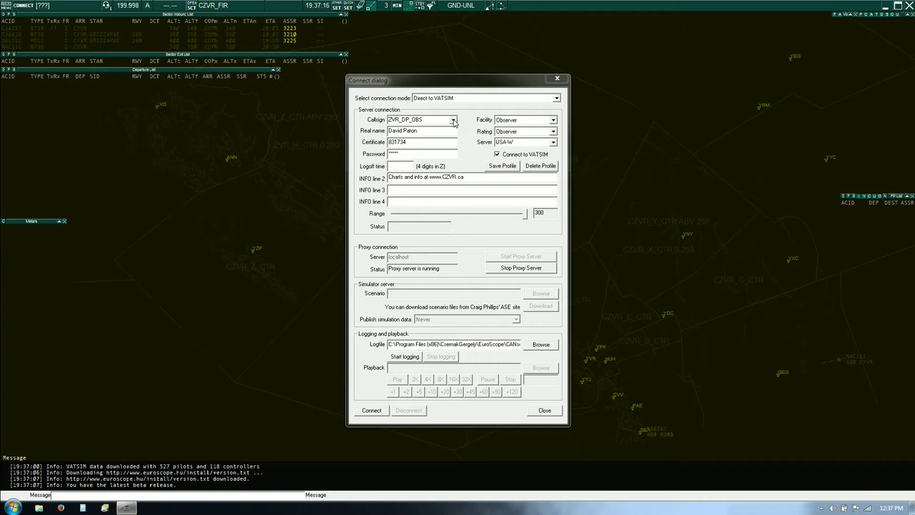
click(453, 120)
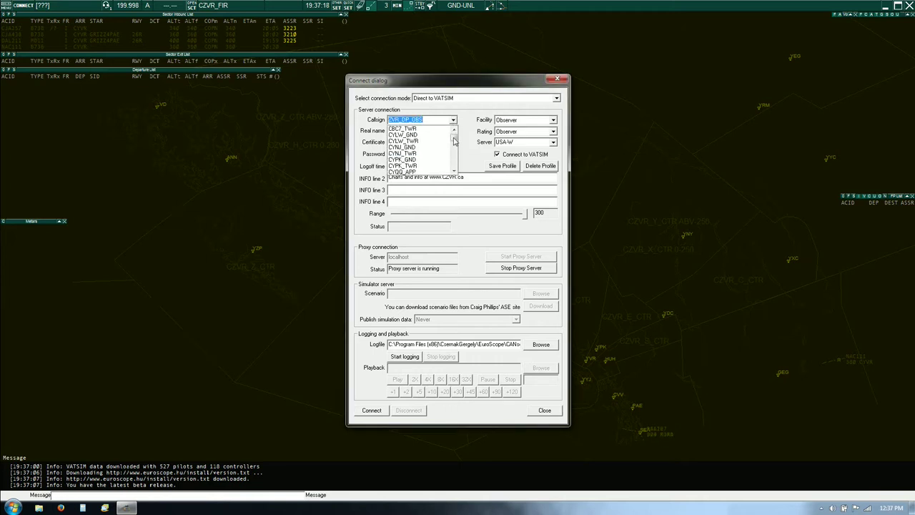
scroll(455, 143, down, 2)
mouse_move(454, 143)
mouse_down()
mouse_move(451, 160)
mouse_move(452, 139)
mouse_move(452, 148)
mouse_up()
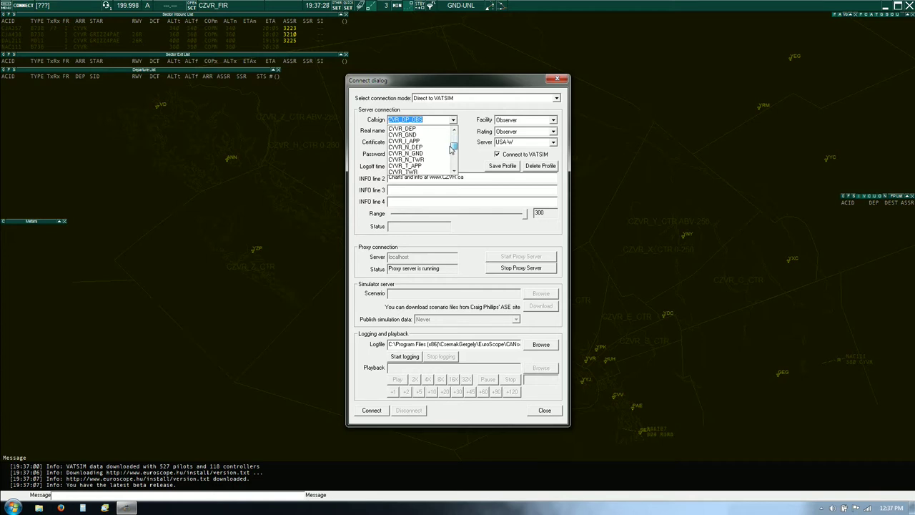
drag(452, 148, 451, 145)
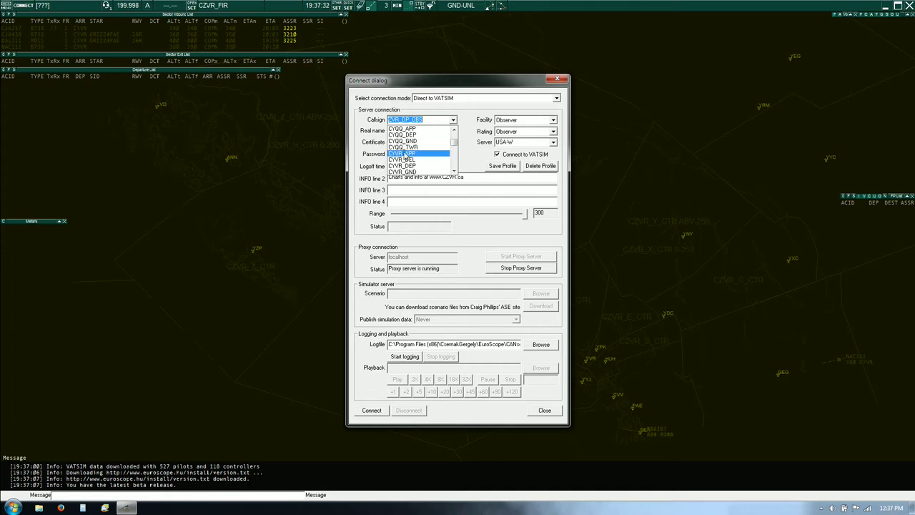
click(406, 154)
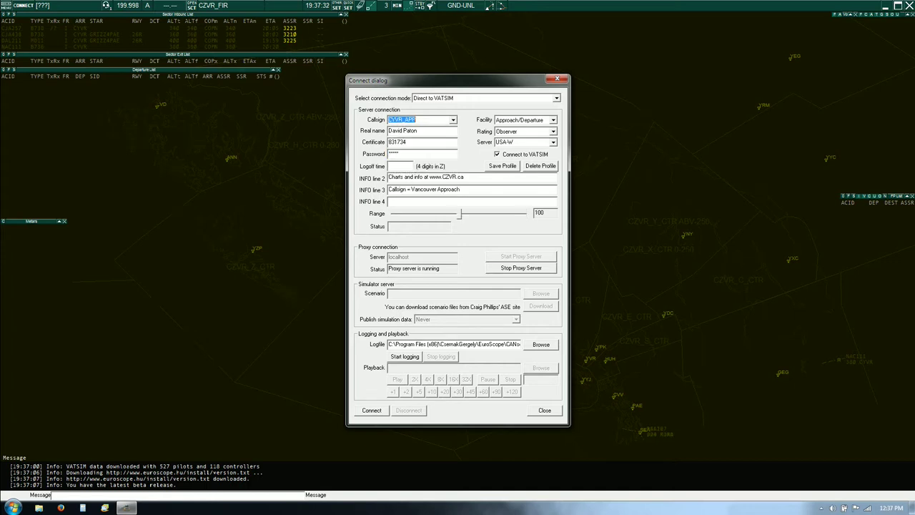
Set the rating to Senior controller (CTR3) and connect as CYVR_APP with no logoff time
click(553, 131)
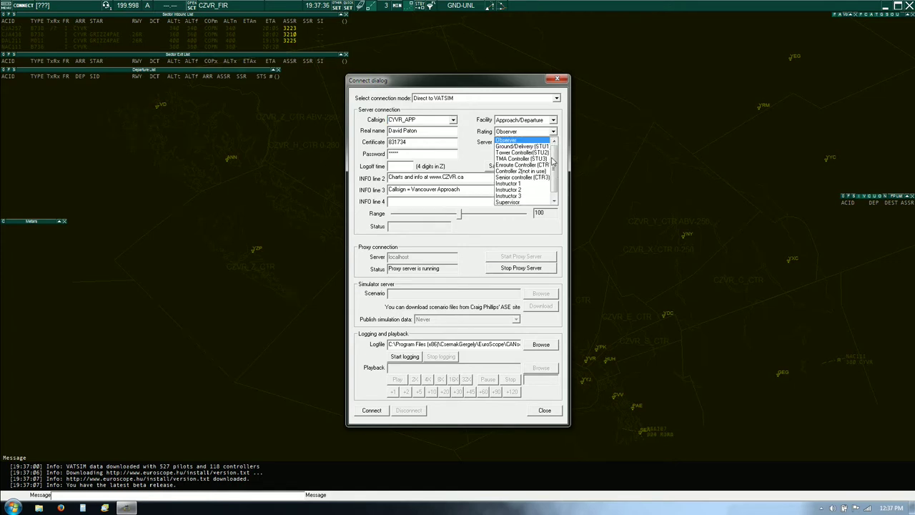
drag(553, 165, 554, 173)
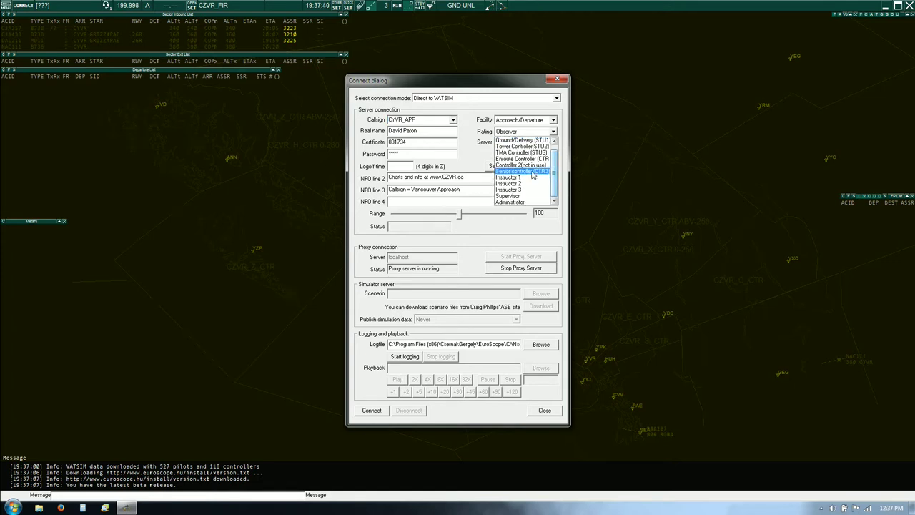
click(532, 173)
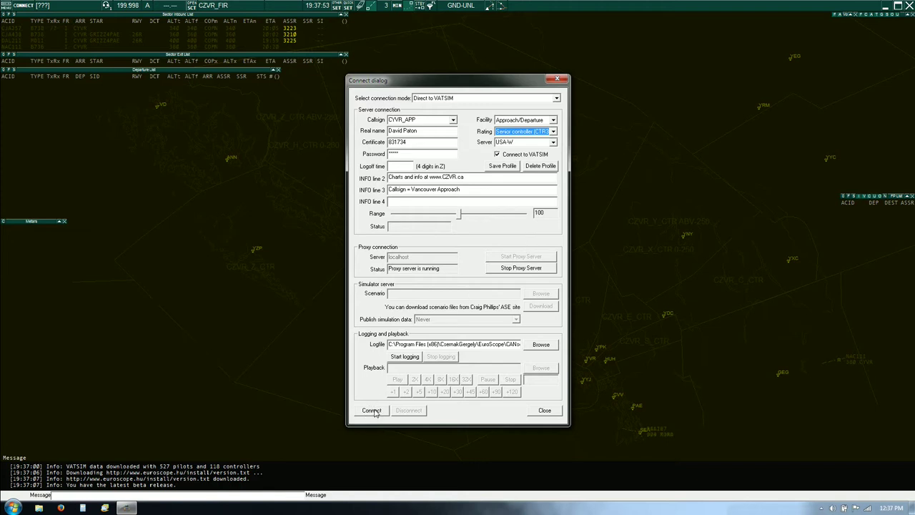
click(372, 411)
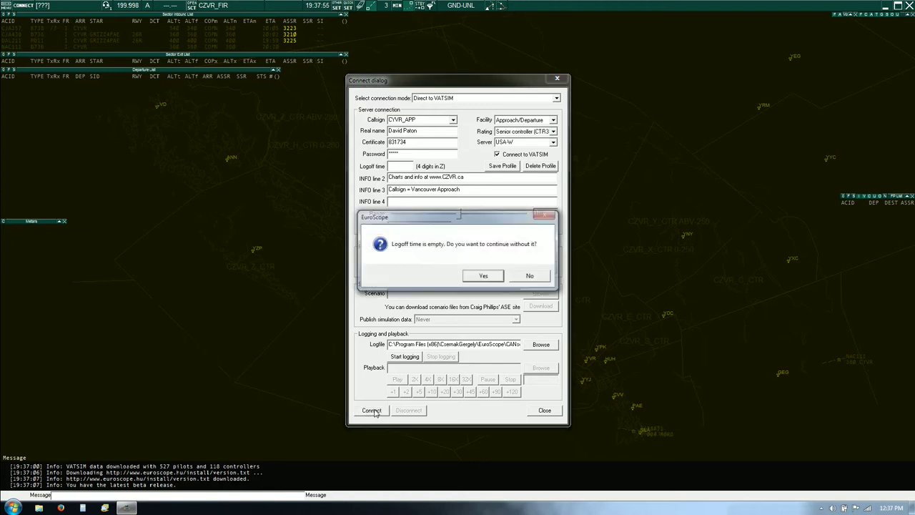
click(483, 276)
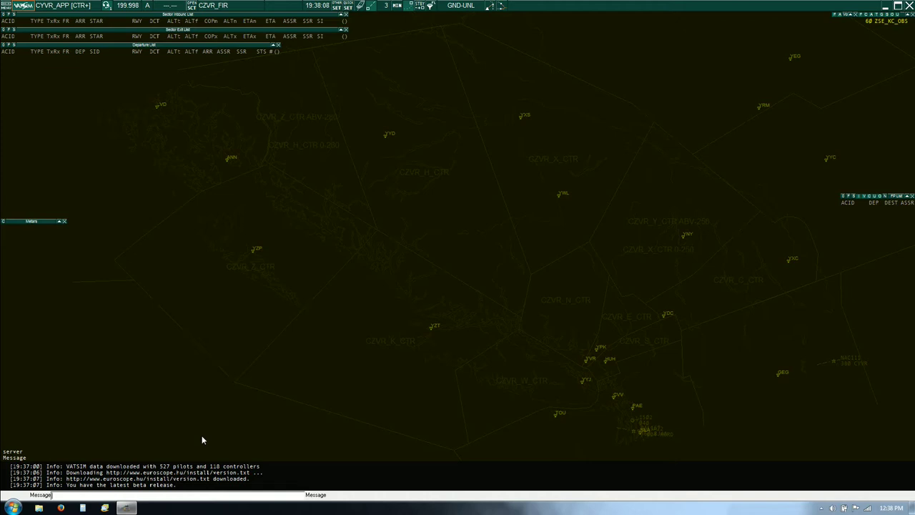
click(13, 451)
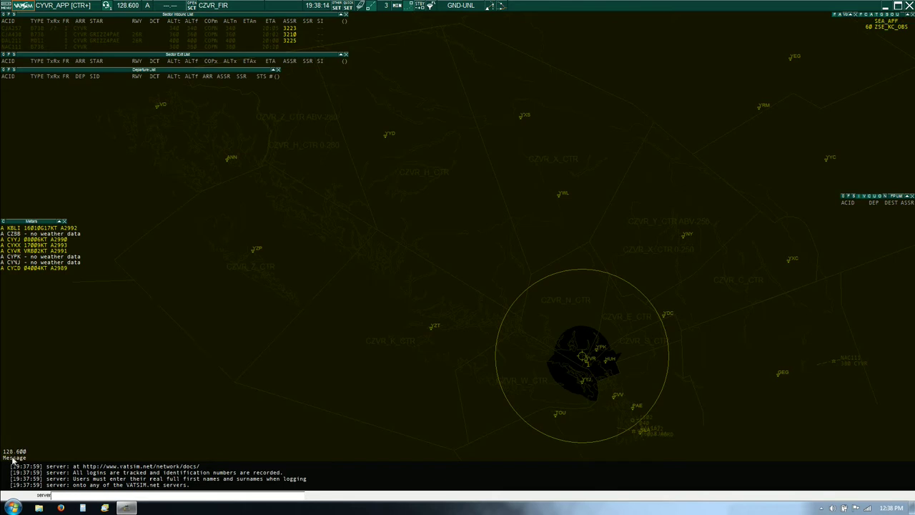
click(16, 457)
click(16, 458)
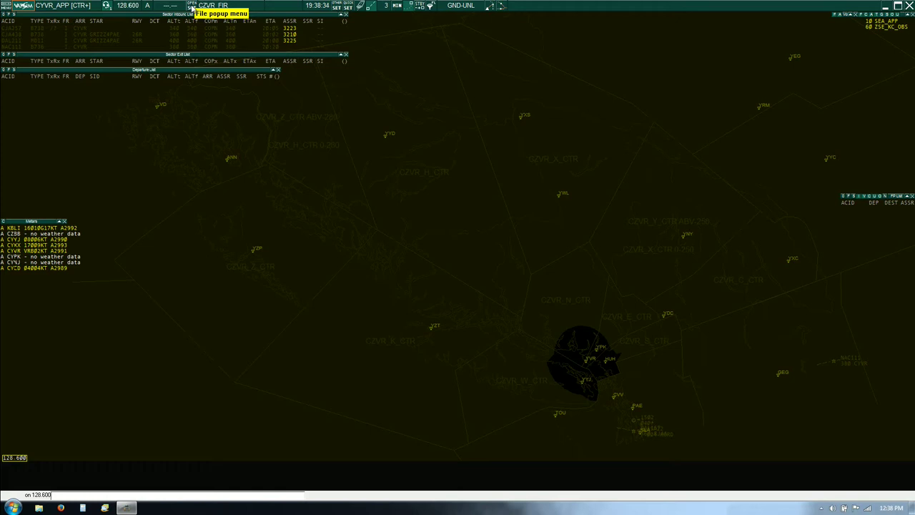
Load CYVR_APP_08.asr from C:\CZVR_ES_Files\CZVR_ES_ASR\CZVR_ES_APP as the radar display
click(191, 8)
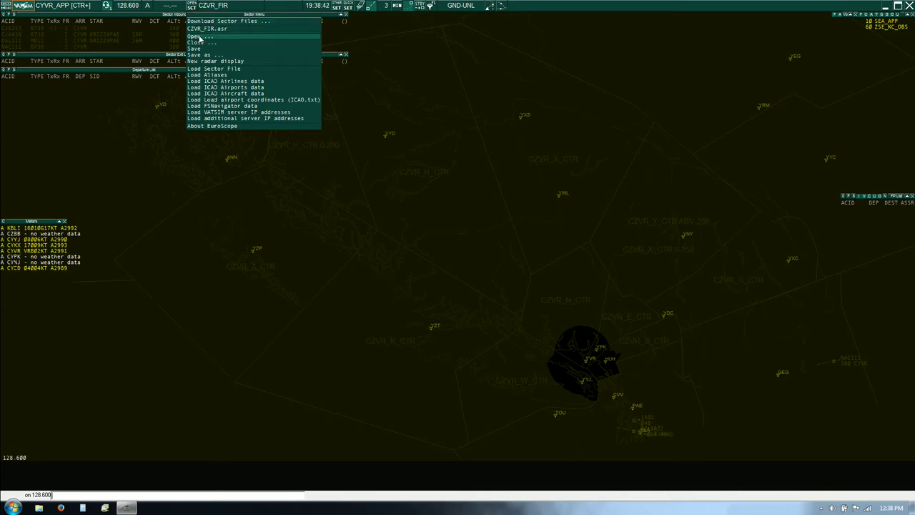
click(199, 39)
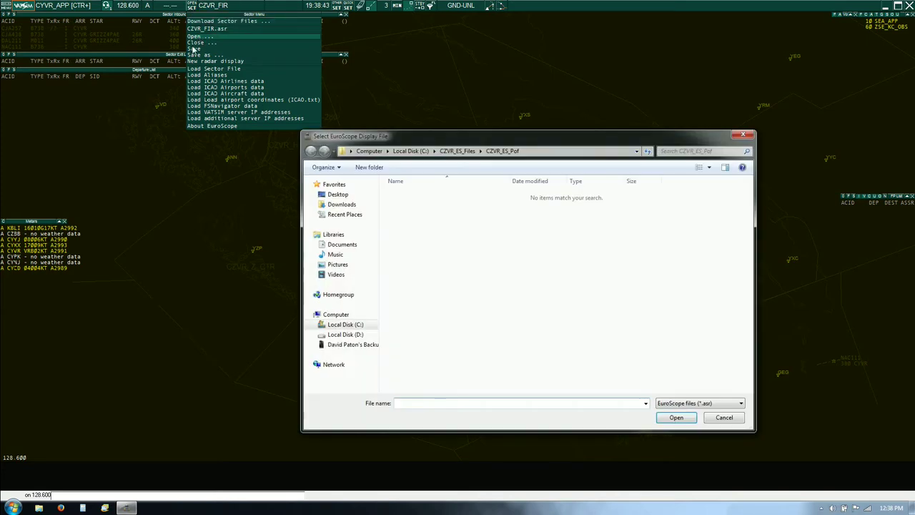
click(346, 325)
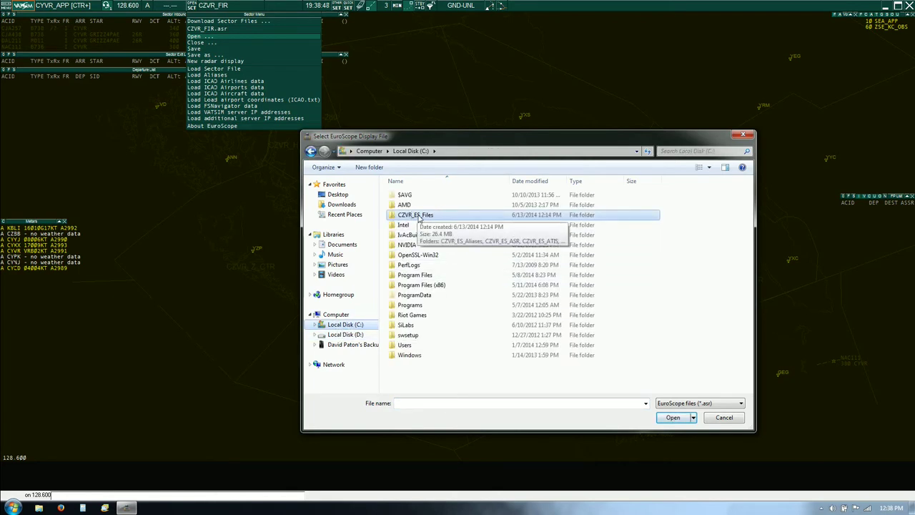
double_click(416, 216)
double_click(419, 208)
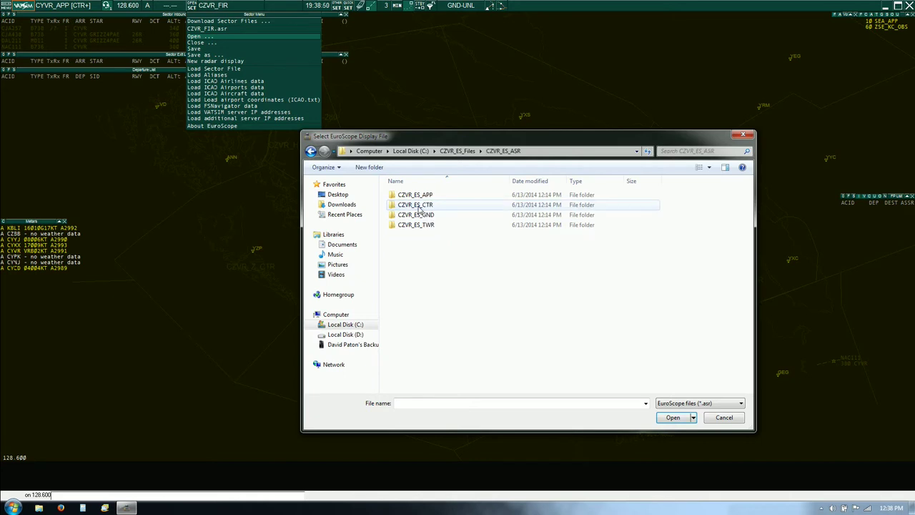
double_click(418, 195)
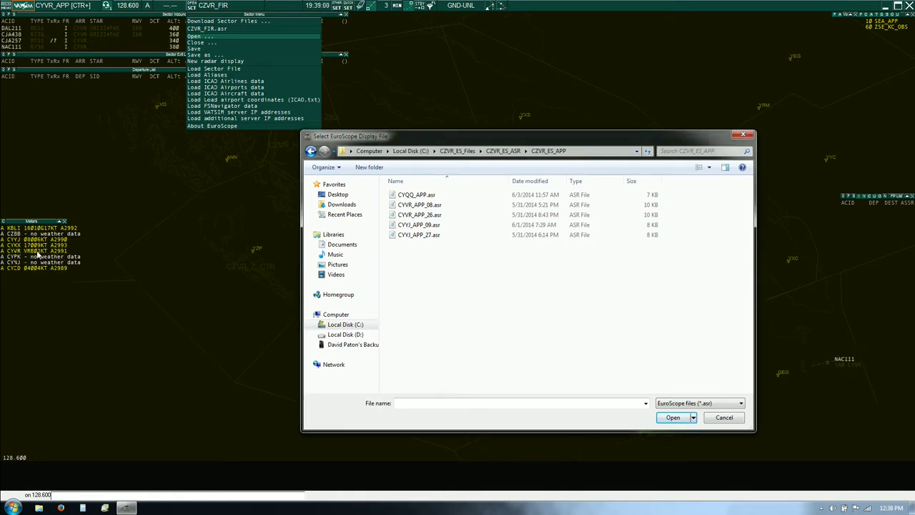
click(421, 205)
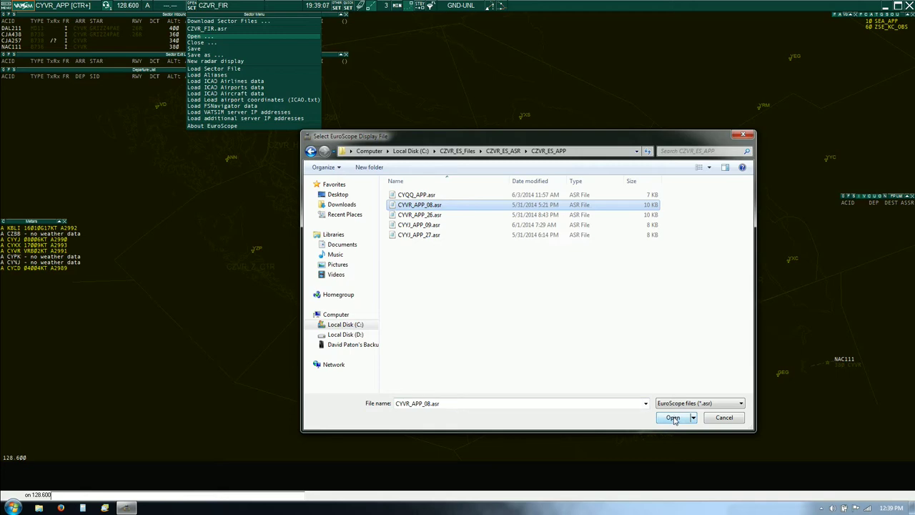
click(674, 418)
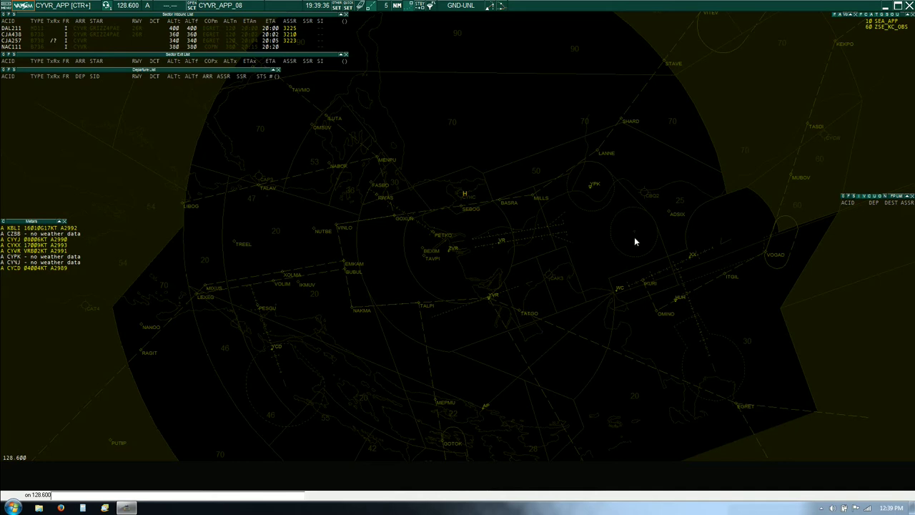
Clear the CZBB, CYNJ and CYPK no-data entries from the Metars list
click(35, 238)
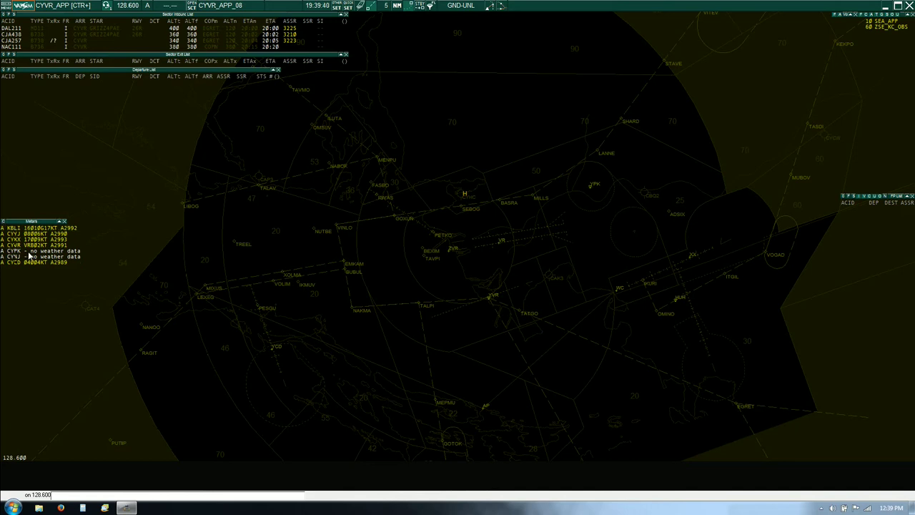
click(30, 256)
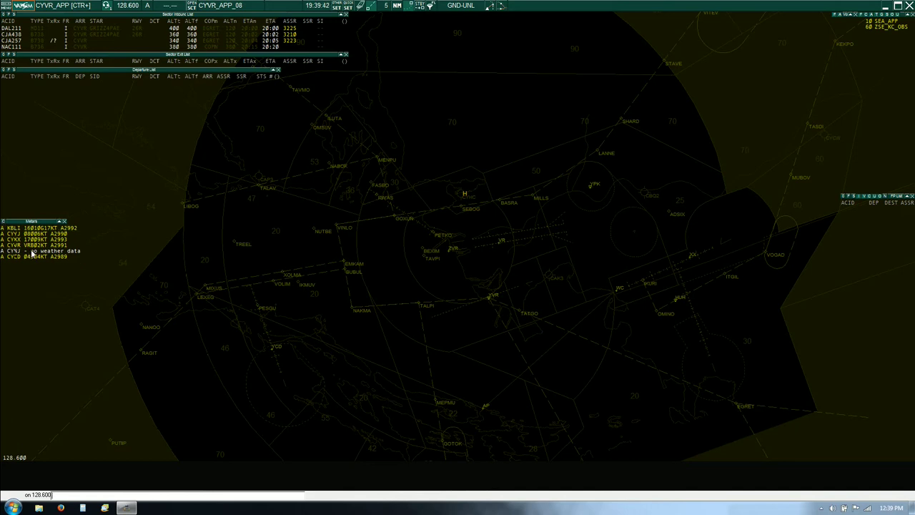
click(31, 251)
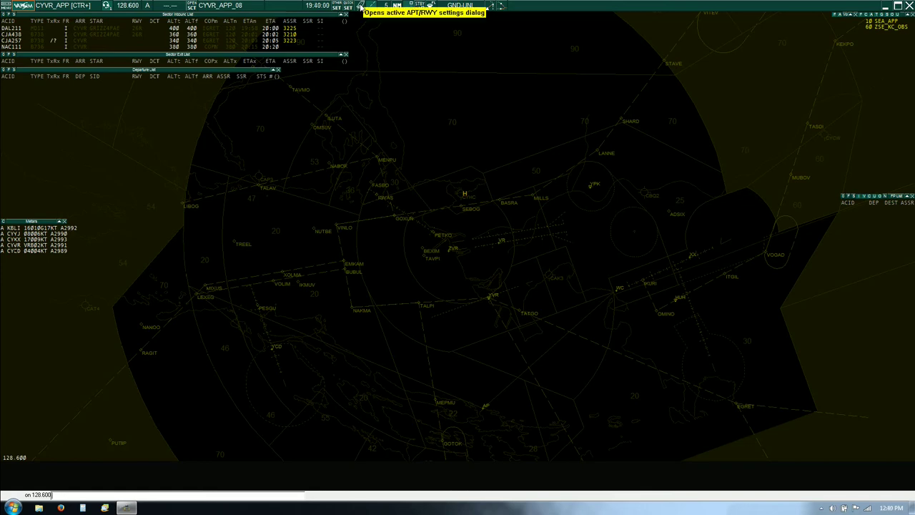
Show active airports only, set CYVR 08R for departures instead of 26R, and apply
click(361, 5)
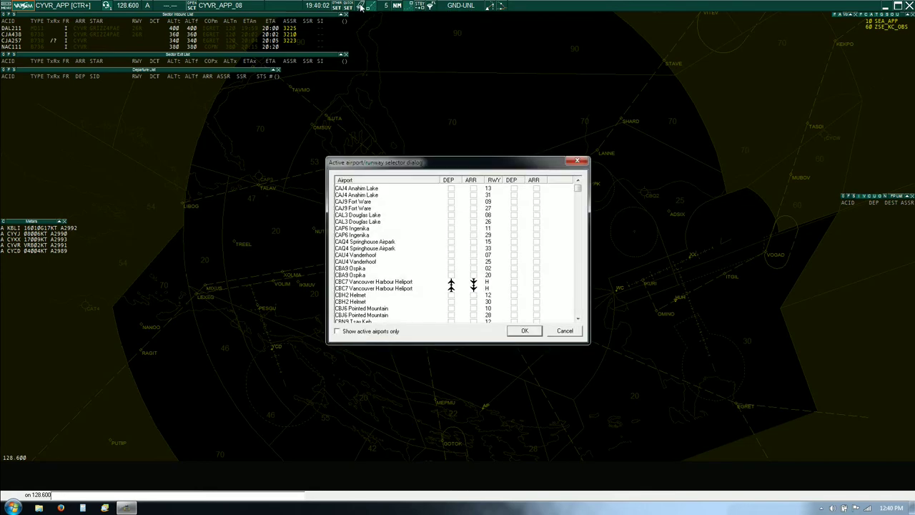
click(338, 332)
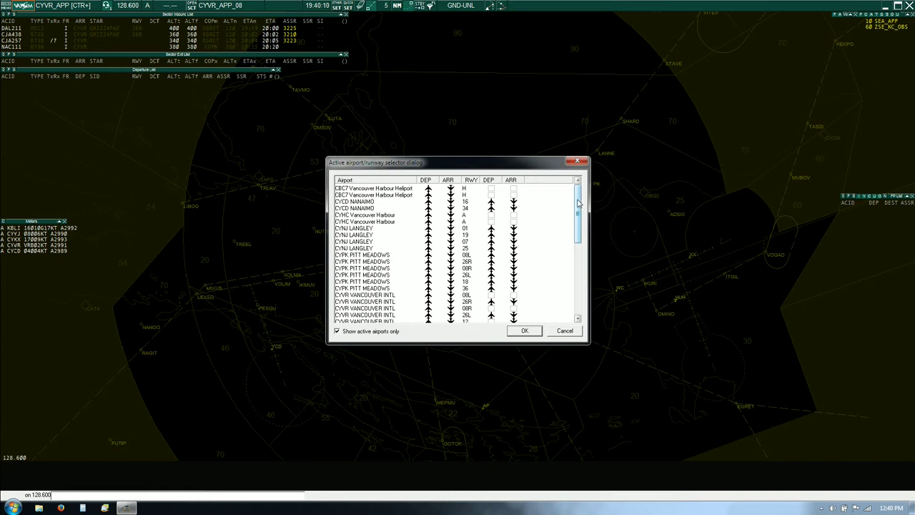
drag(581, 202, 577, 219)
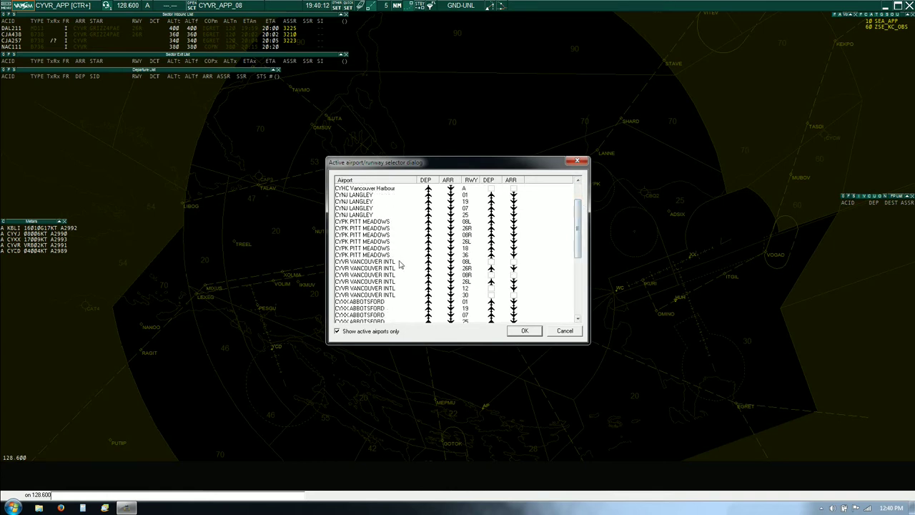
click(492, 264)
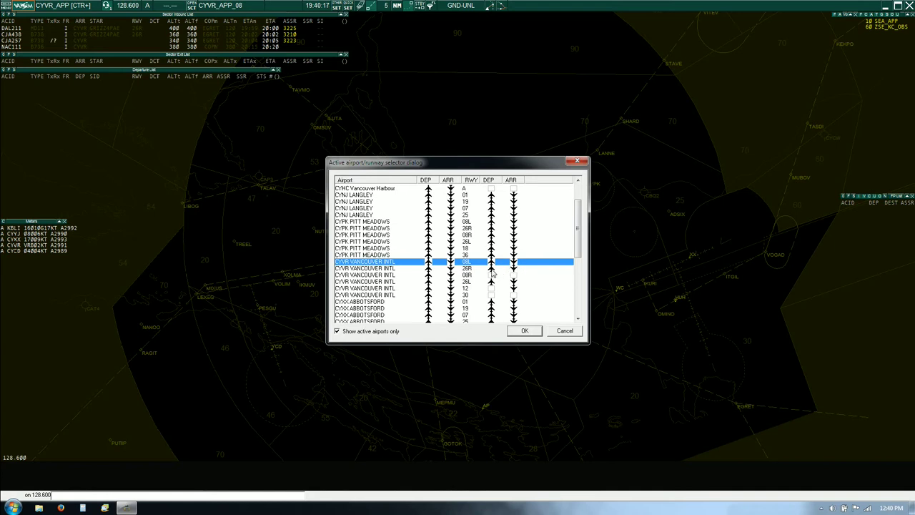
click(491, 270)
click(492, 270)
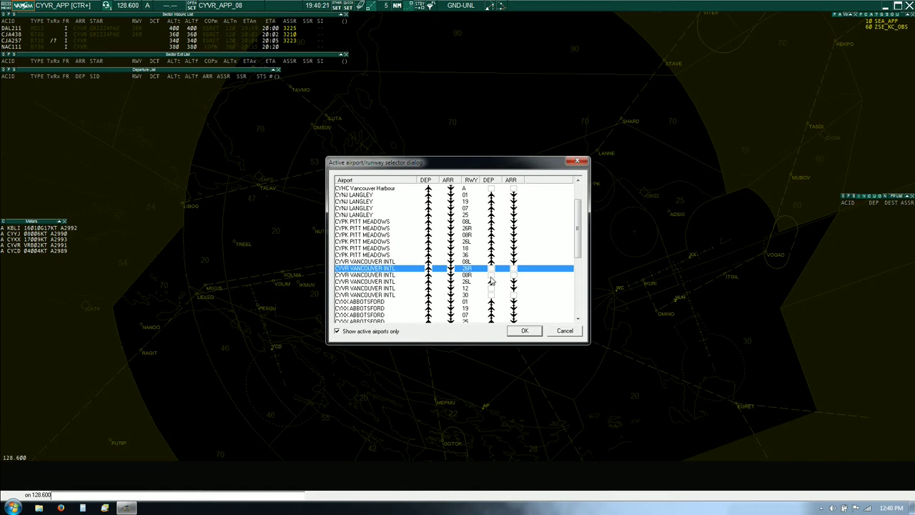
click(491, 275)
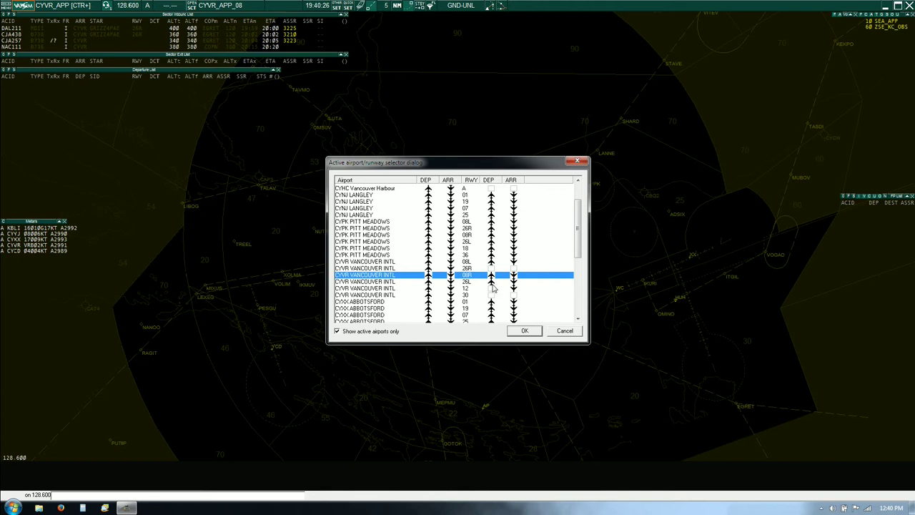
click(491, 284)
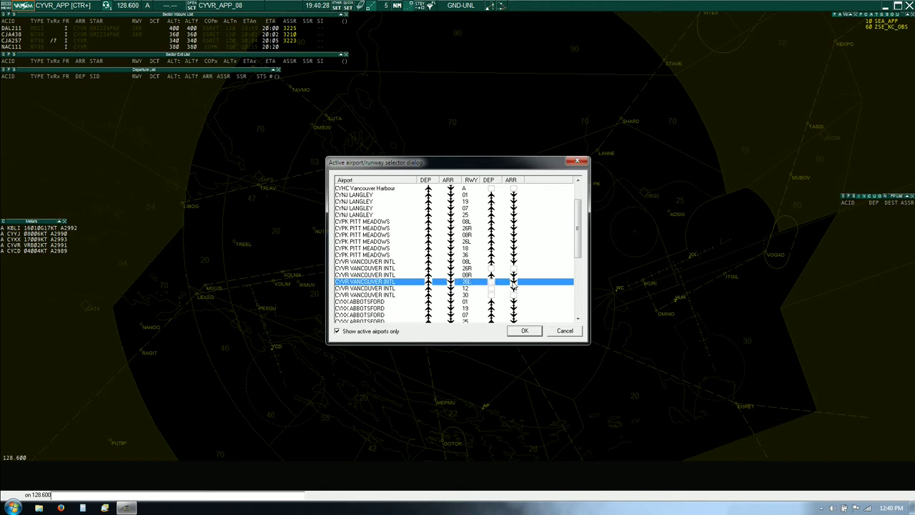
click(513, 290)
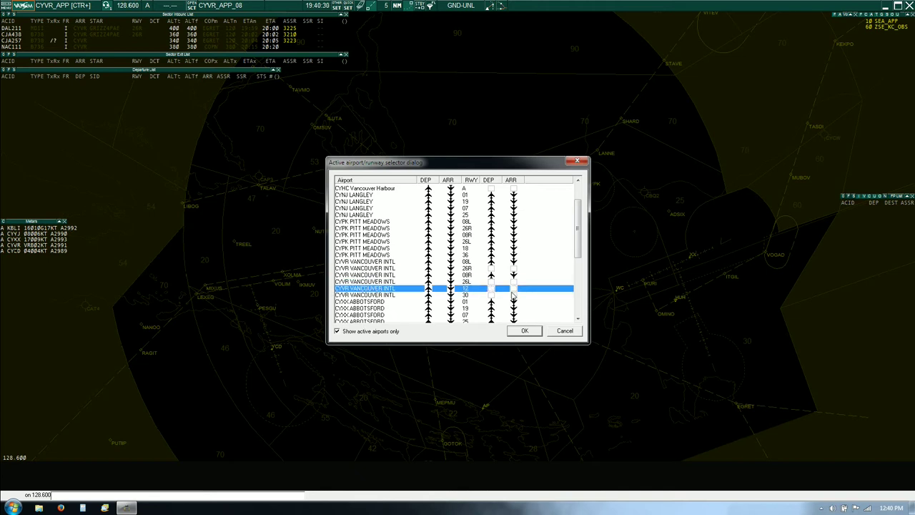
click(527, 330)
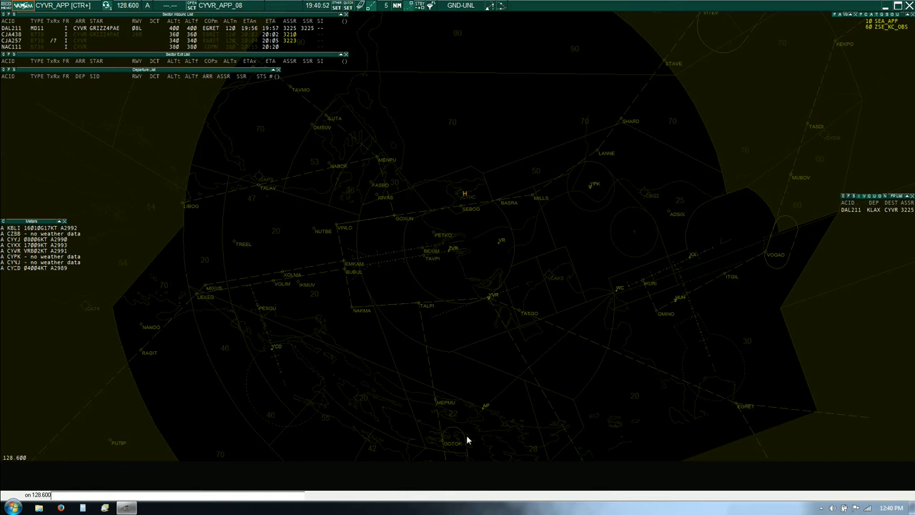
Load CYYJ_APP_09.asr from the CZVR_ES_APP folder as the radar display
click(194, 6)
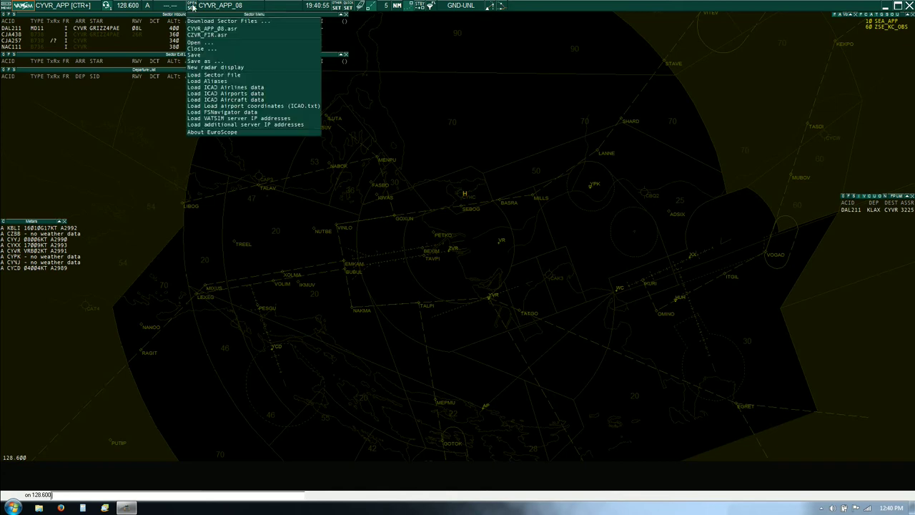
click(198, 43)
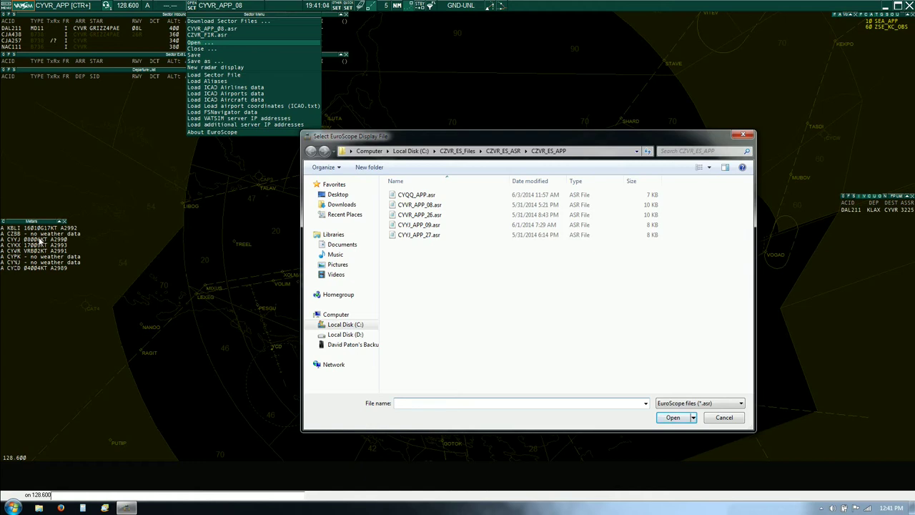
click(421, 225)
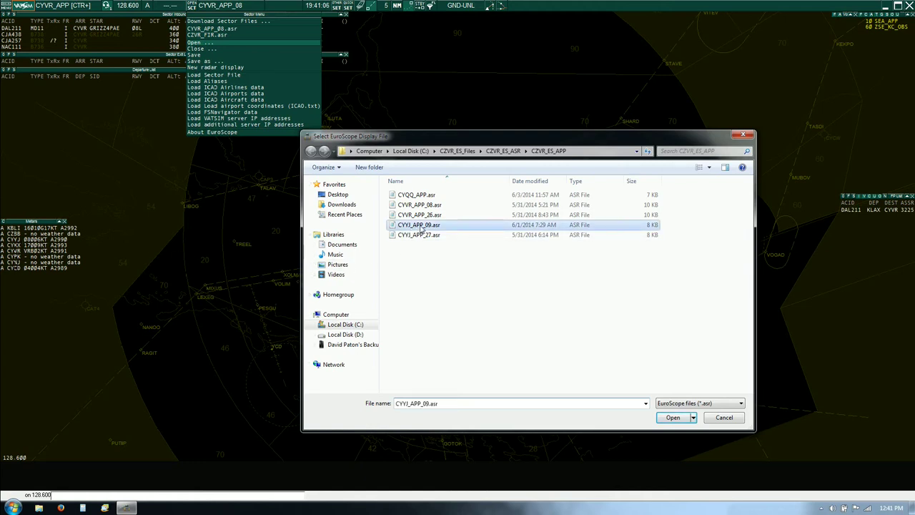
click(674, 418)
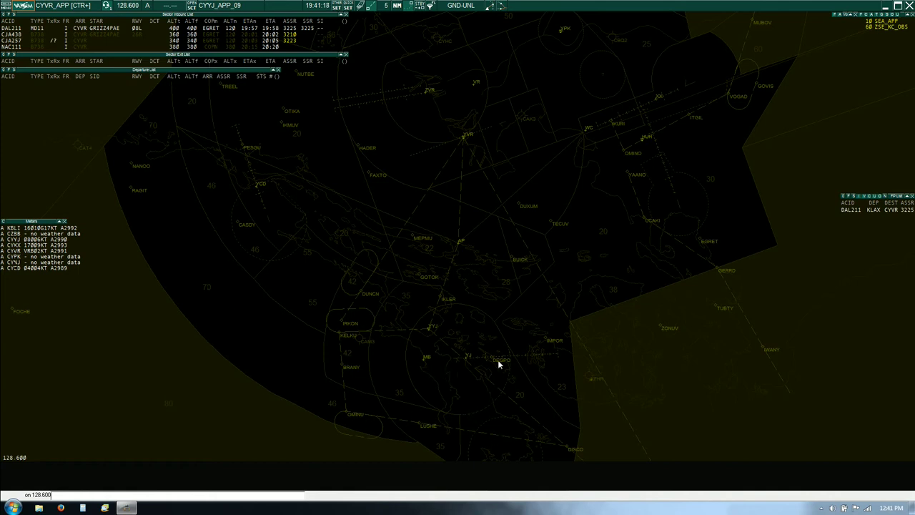
Make Victoria runway 09 active for departures and 27 for arrivals, then confirm
click(361, 7)
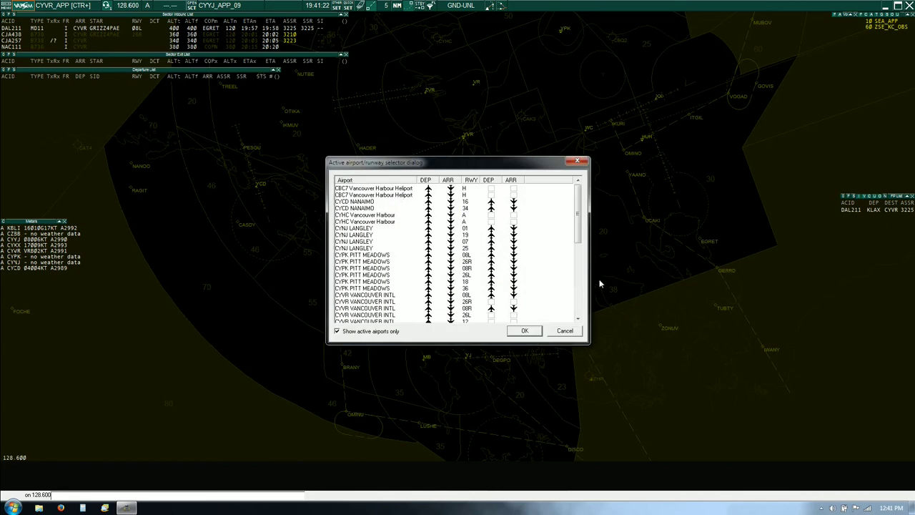
drag(579, 216, 579, 261)
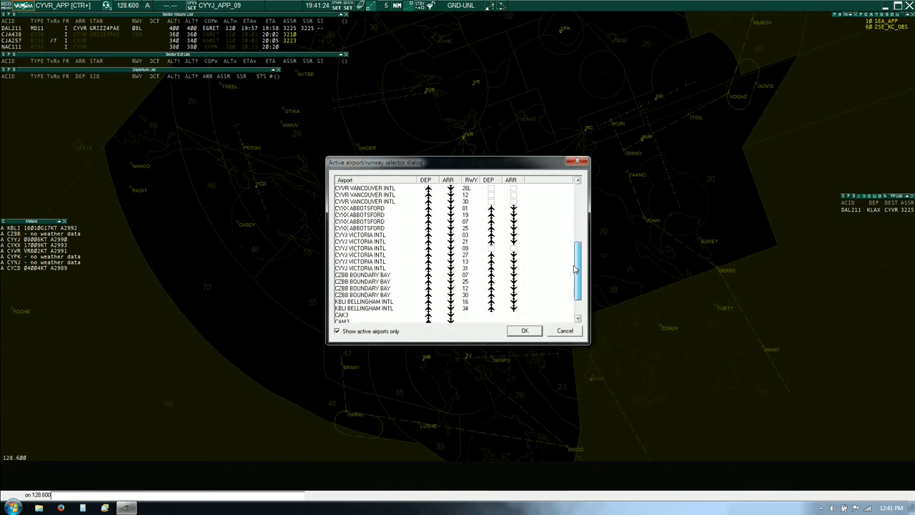
click(490, 248)
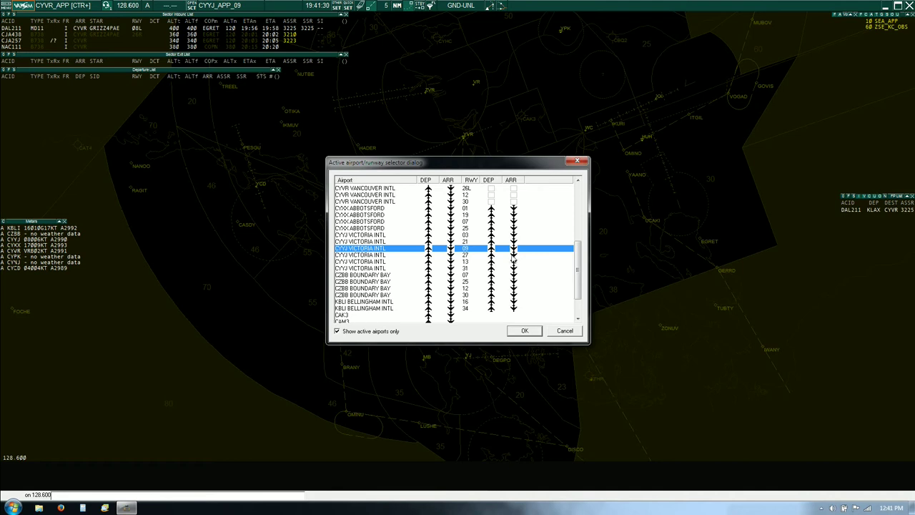
click(513, 255)
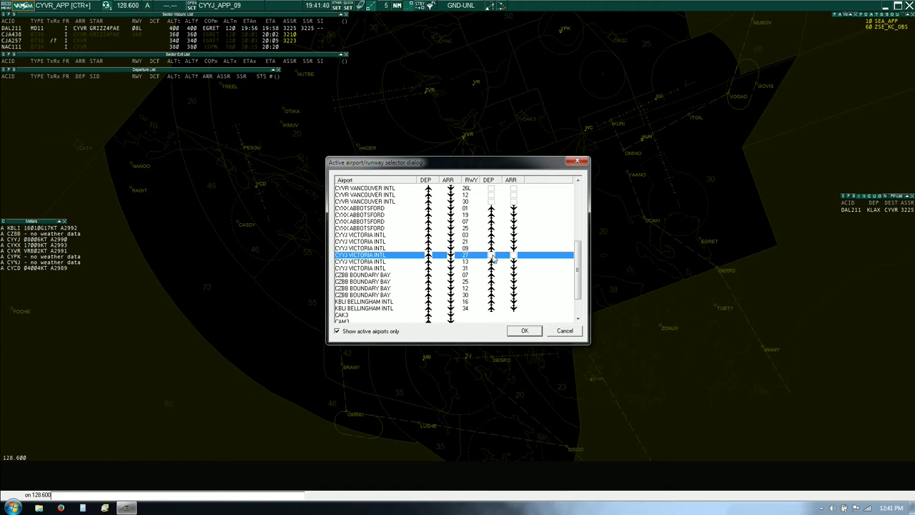
click(514, 255)
drag(487, 169, 619, 96)
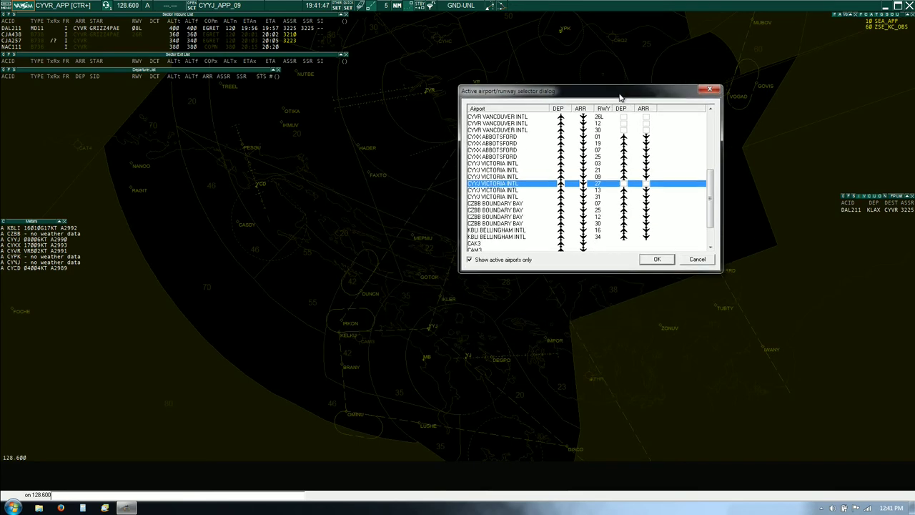
click(658, 260)
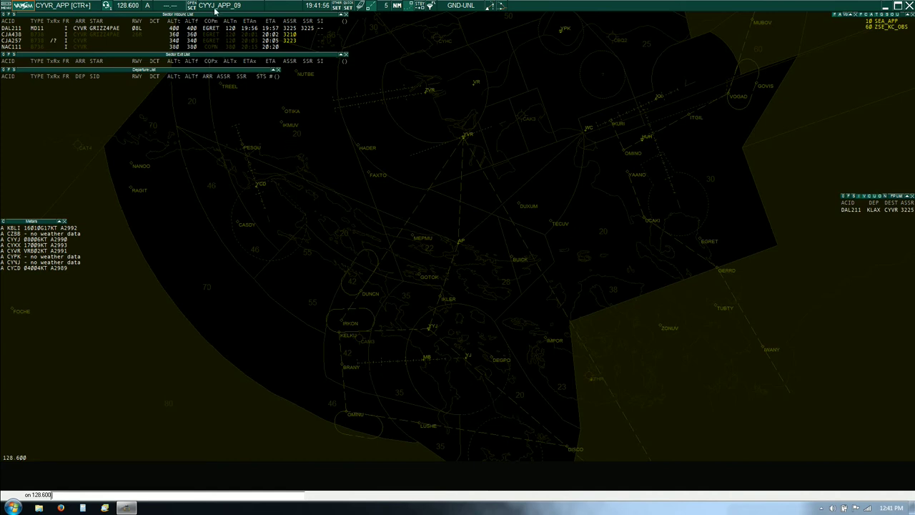
Switch to CZVR_FIR, then reopen CYVR_APP_08 from the recent files list
click(219, 5)
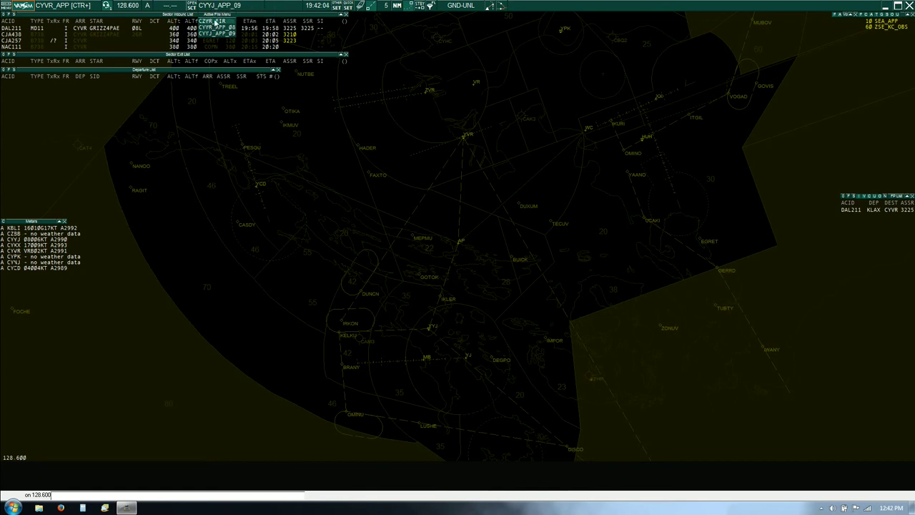
click(214, 22)
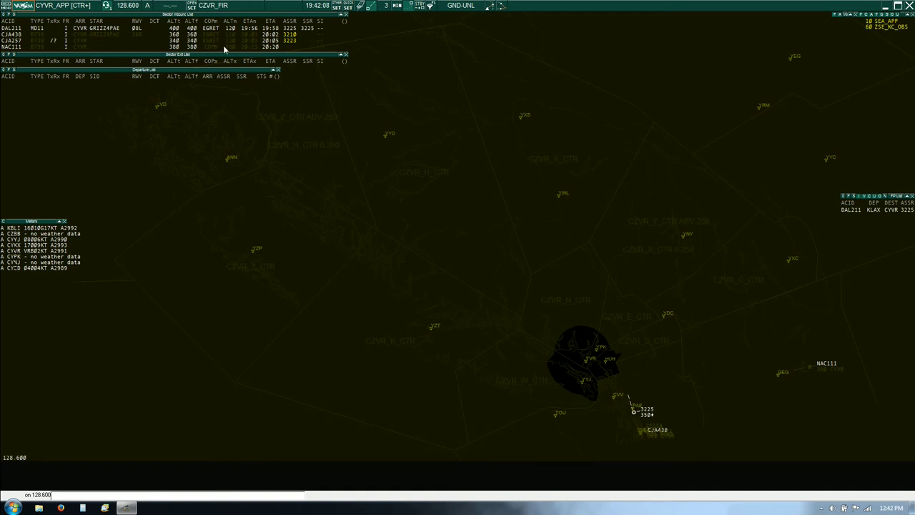
click(192, 8)
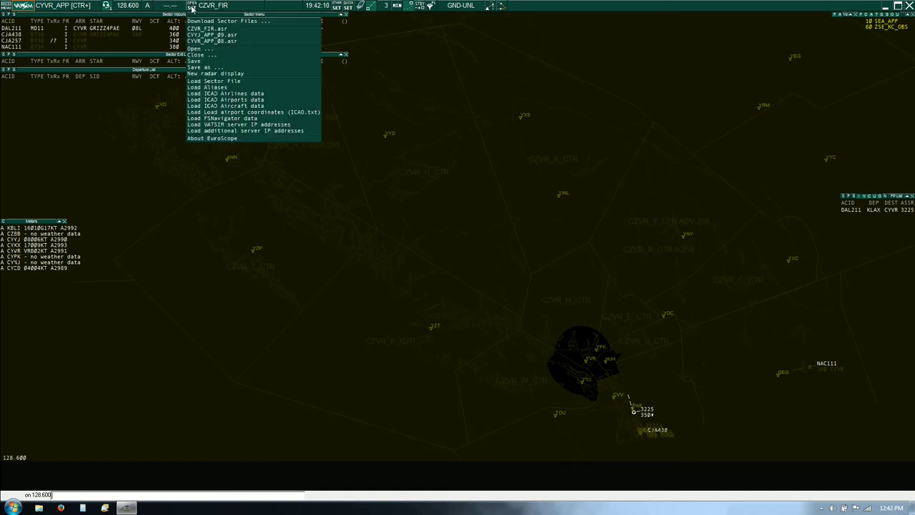
click(208, 41)
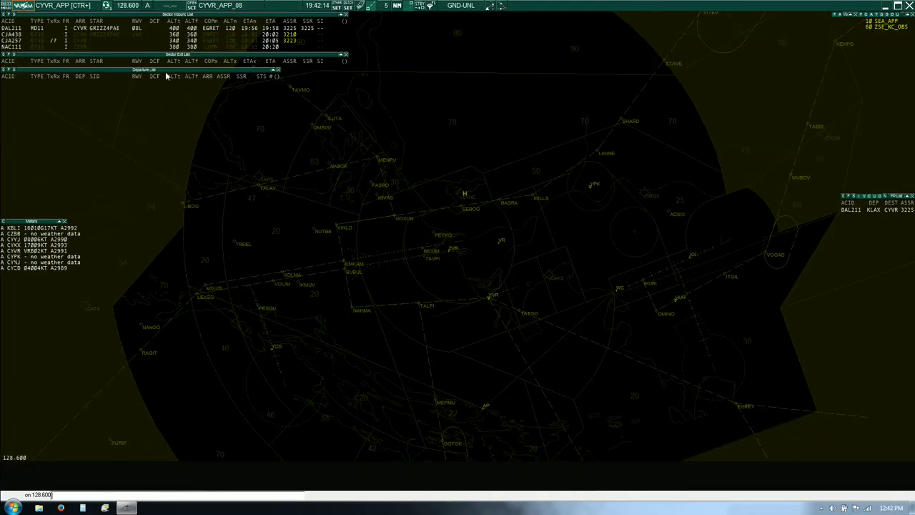
click(215, 6)
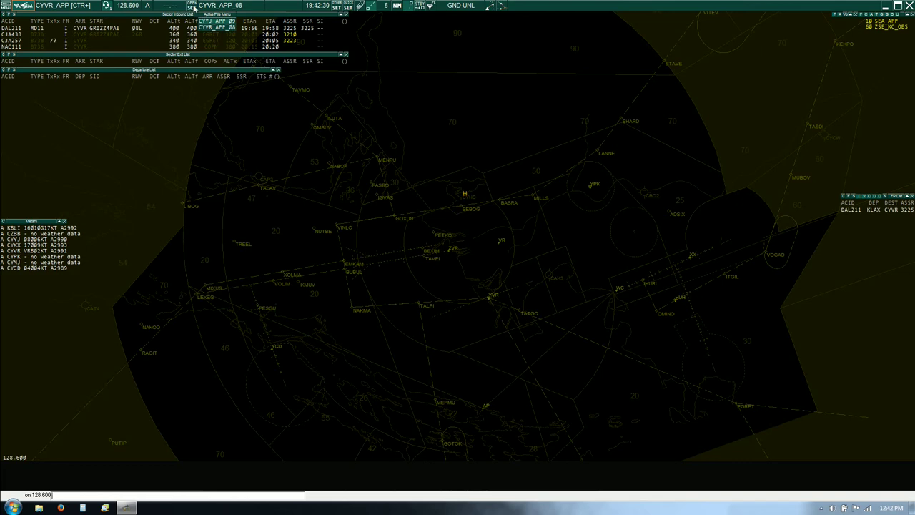
Load CYVR_GND.asr from the CZVR_ES_ASR\CZVR_ES_GND folder
click(191, 6)
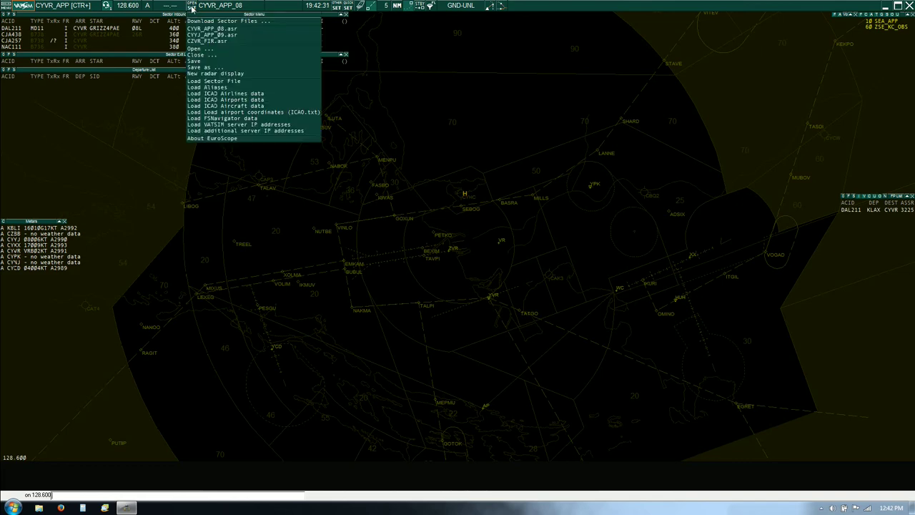
click(197, 48)
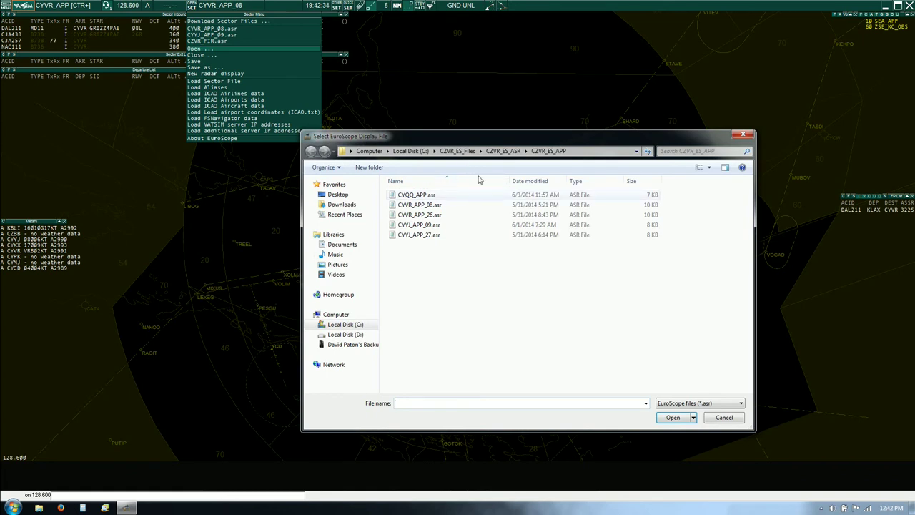
click(508, 153)
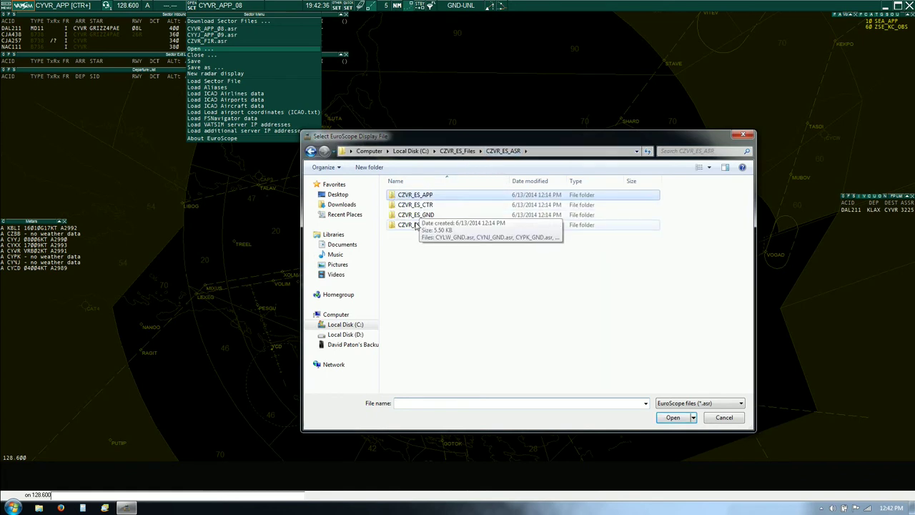
click(417, 215)
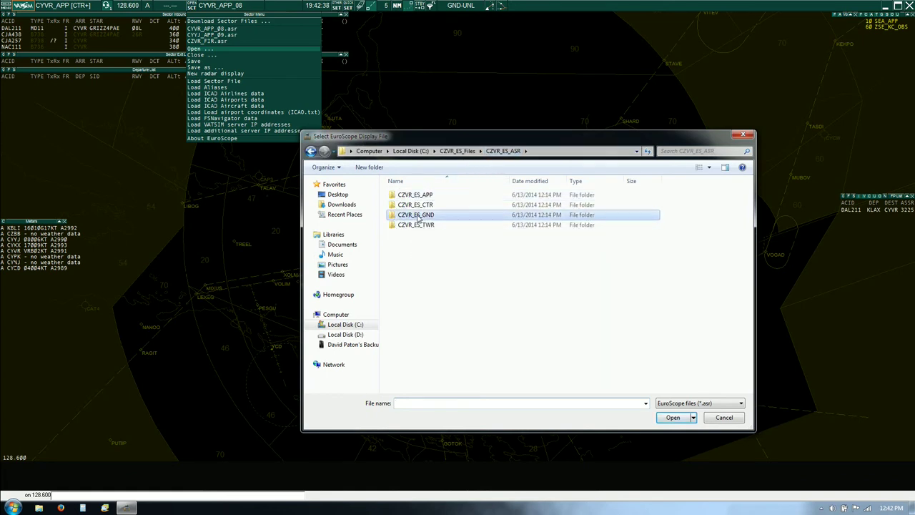
double_click(417, 215)
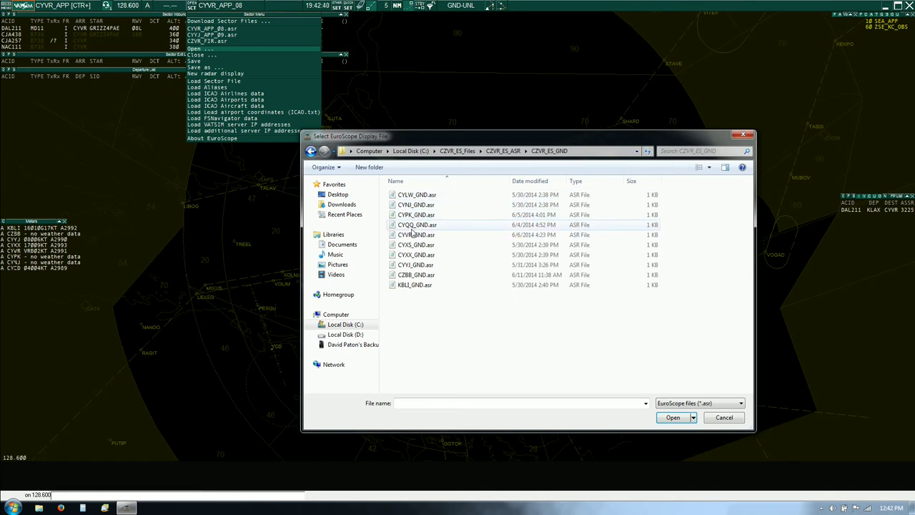
click(415, 235)
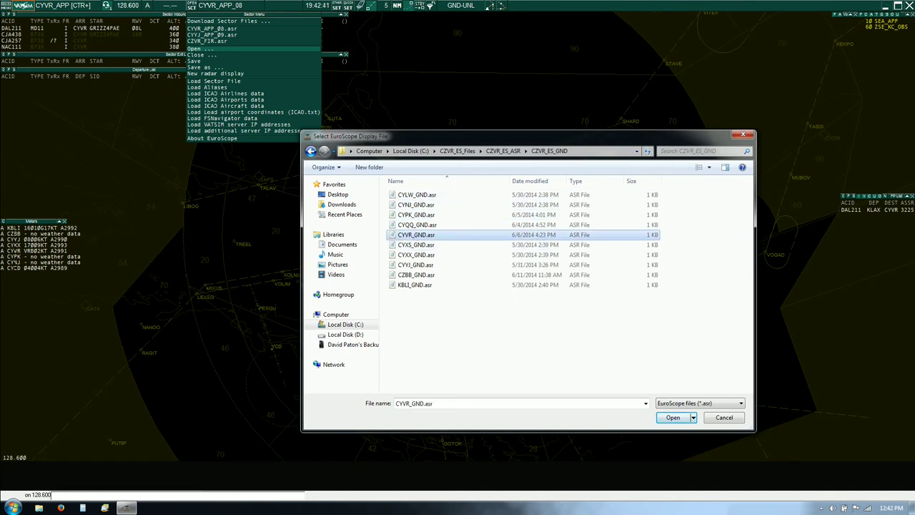
click(673, 418)
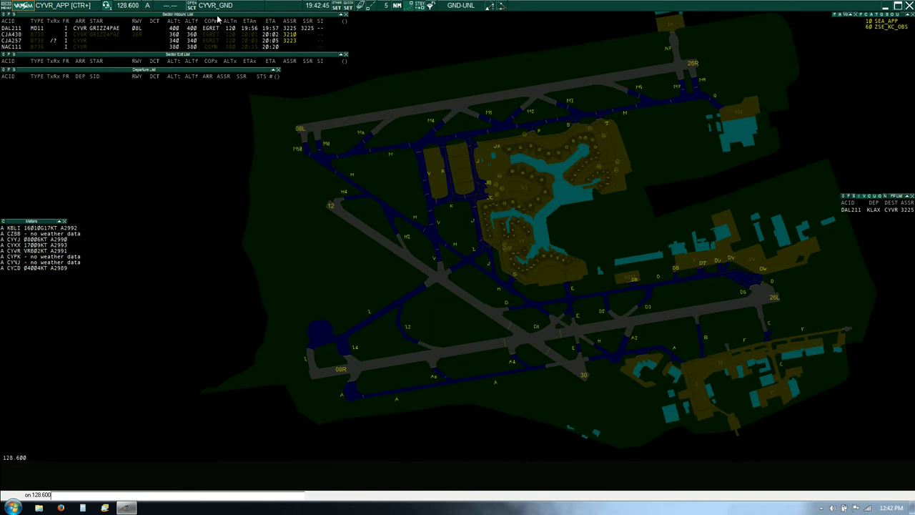
Cycle through the loaded displays to CYVR_GND, then back to CYVR_APP_08
click(217, 7)
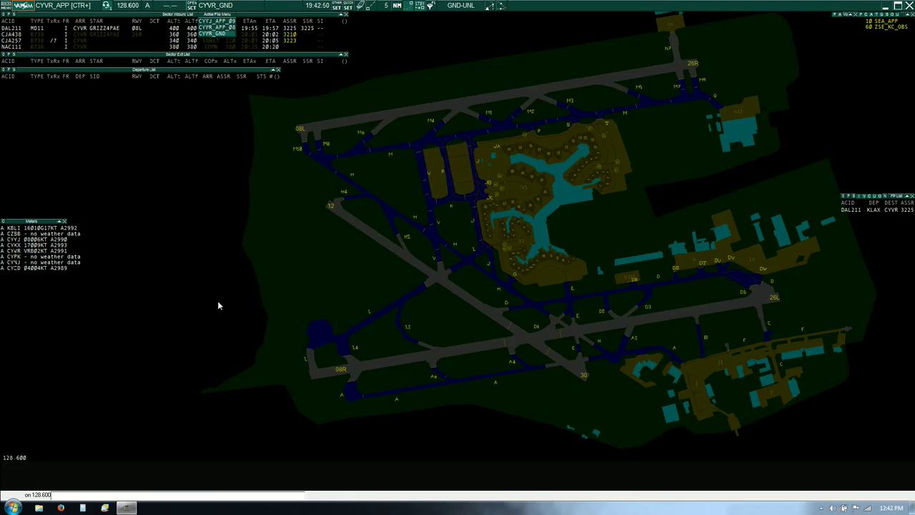
key(Up)
key(Down)
key(Up)
key(Down)
key(Down)
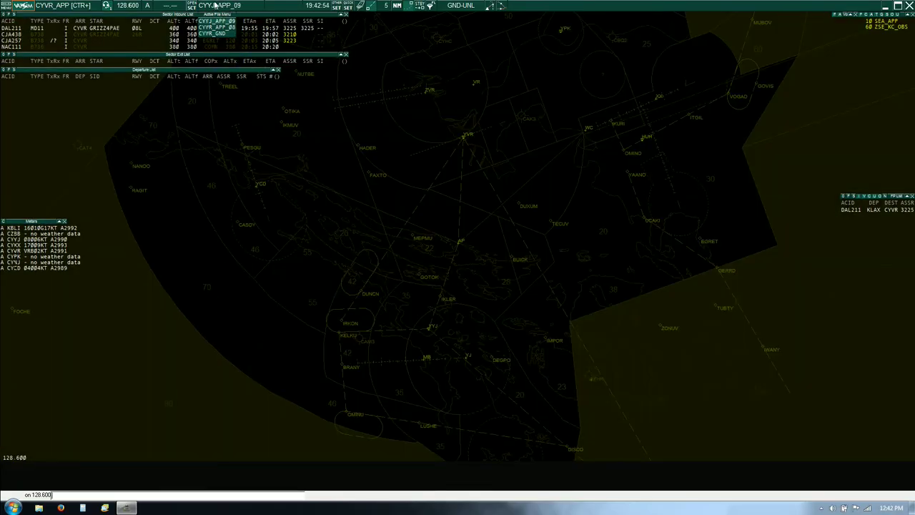
click(219, 33)
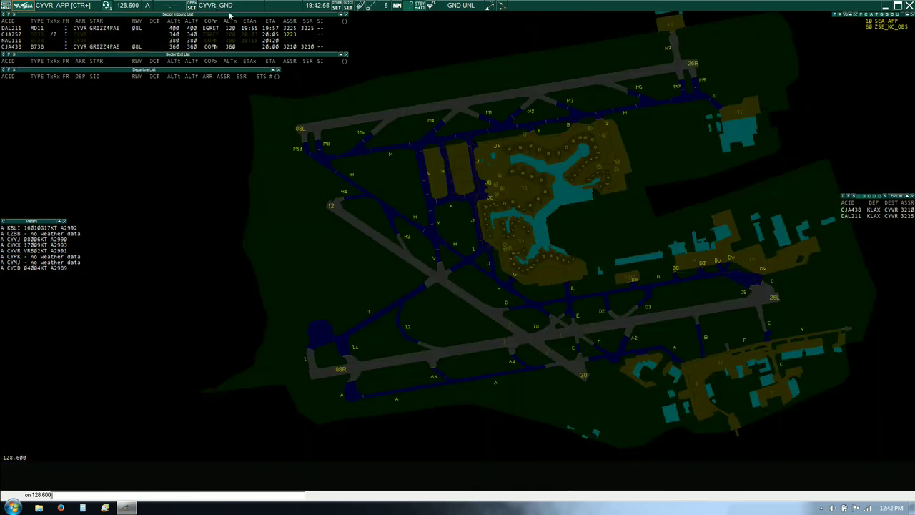
click(220, 6)
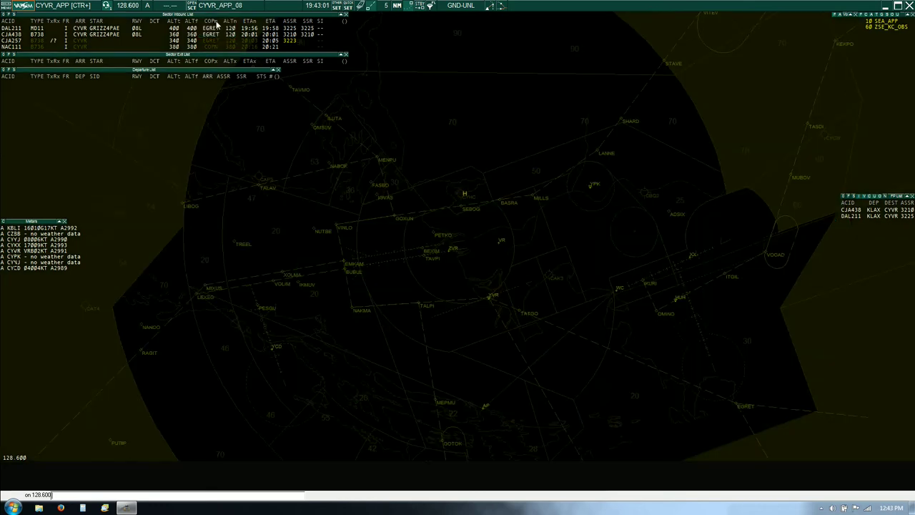
click(218, 21)
Disconnect from VATSIM, exit EuroScope, and decline saving the logged session data
click(25, 5)
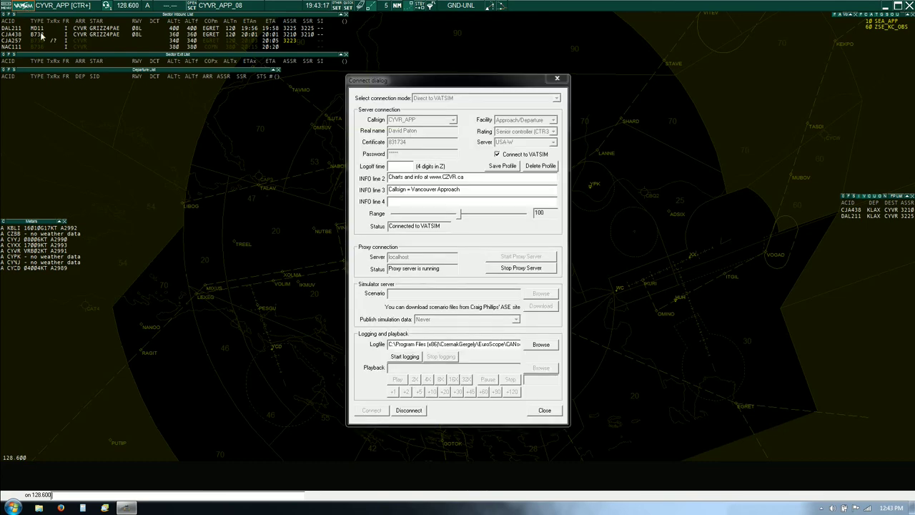
click(410, 412)
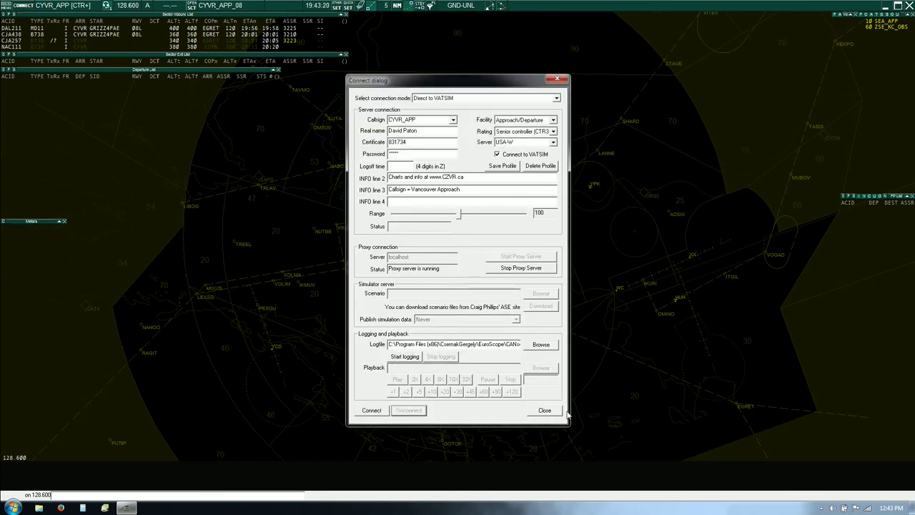
click(546, 410)
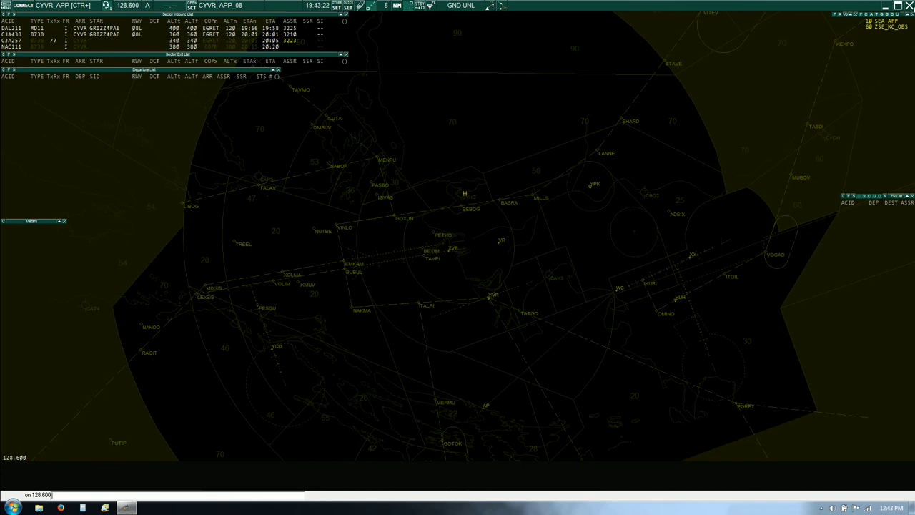
click(908, 5)
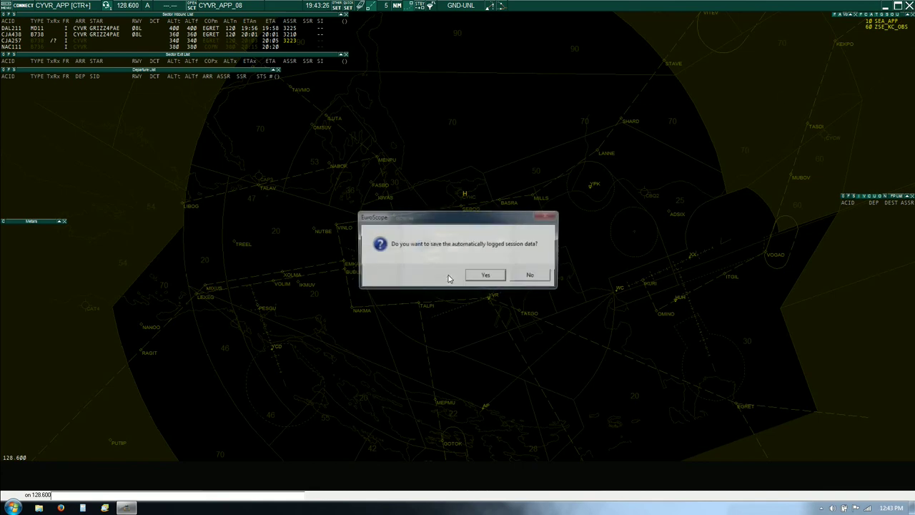
click(533, 276)
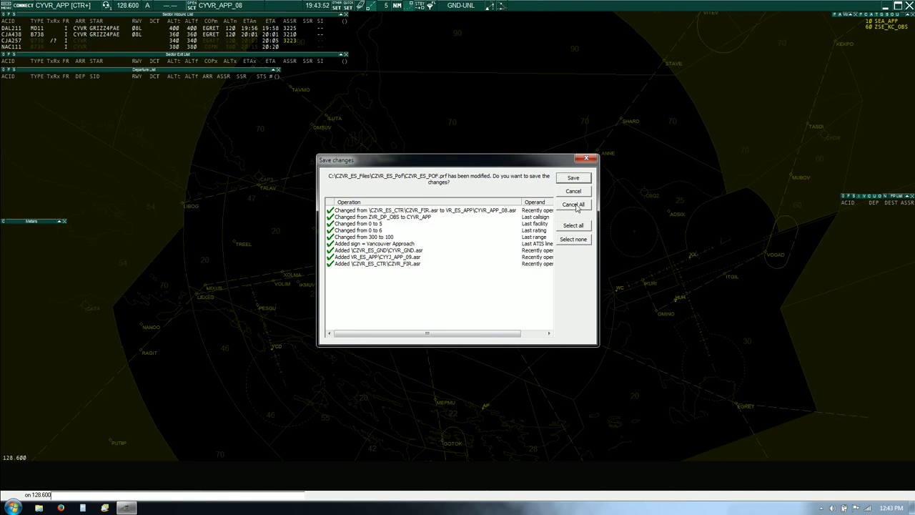
Close EuroScope without saving profile changes, then bring up the screen recorder's tray options
click(573, 204)
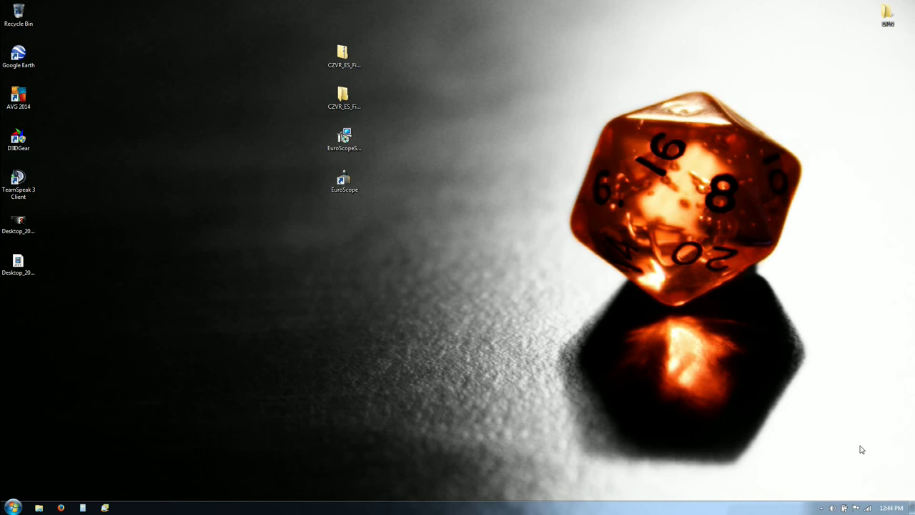
click(821, 507)
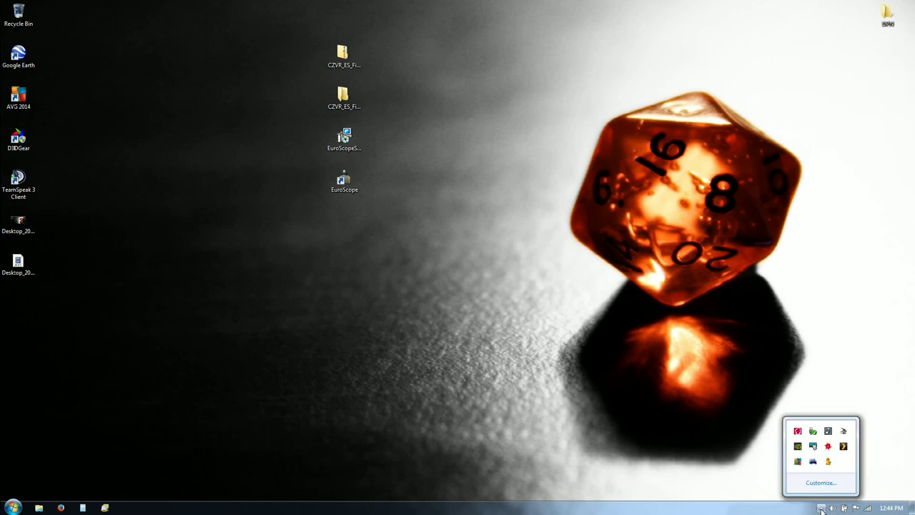
right_click(828, 448)
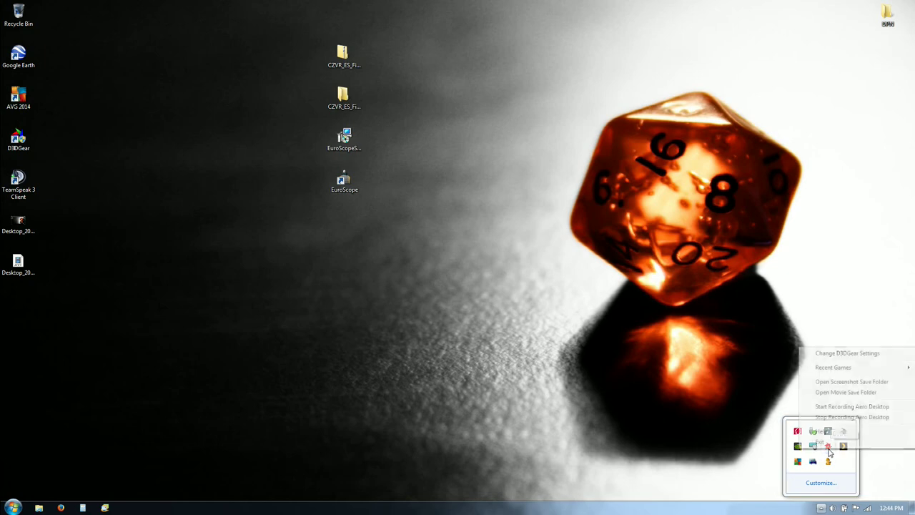